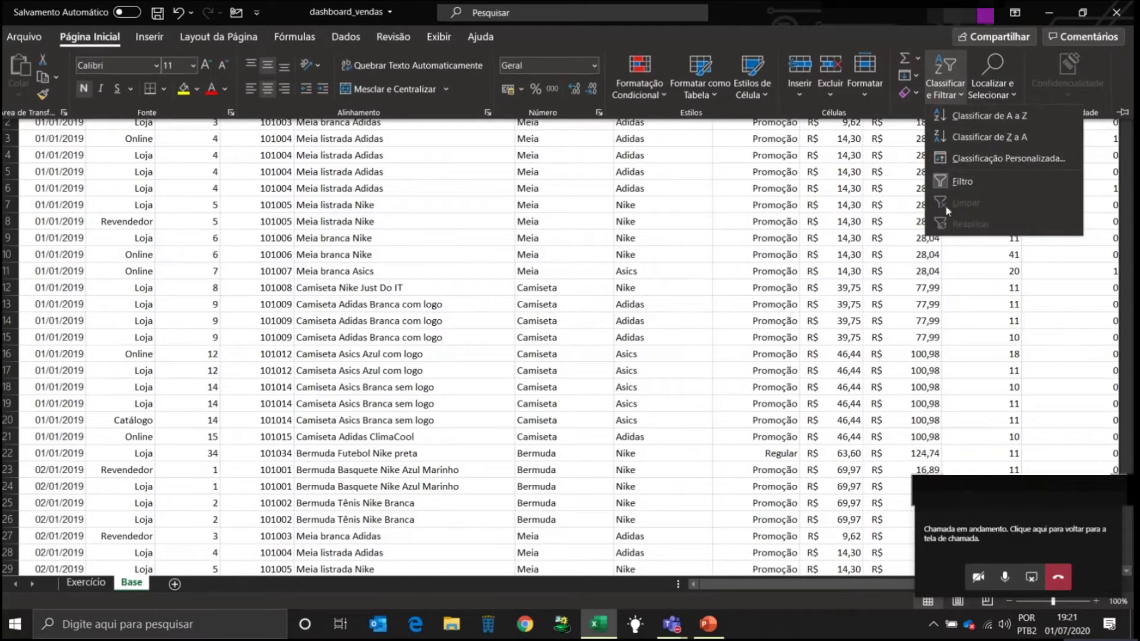
Review the available filter values of the Desc_Produto and Classe_Produto columns without applying a filter.
key(Escape)
key(Escape)
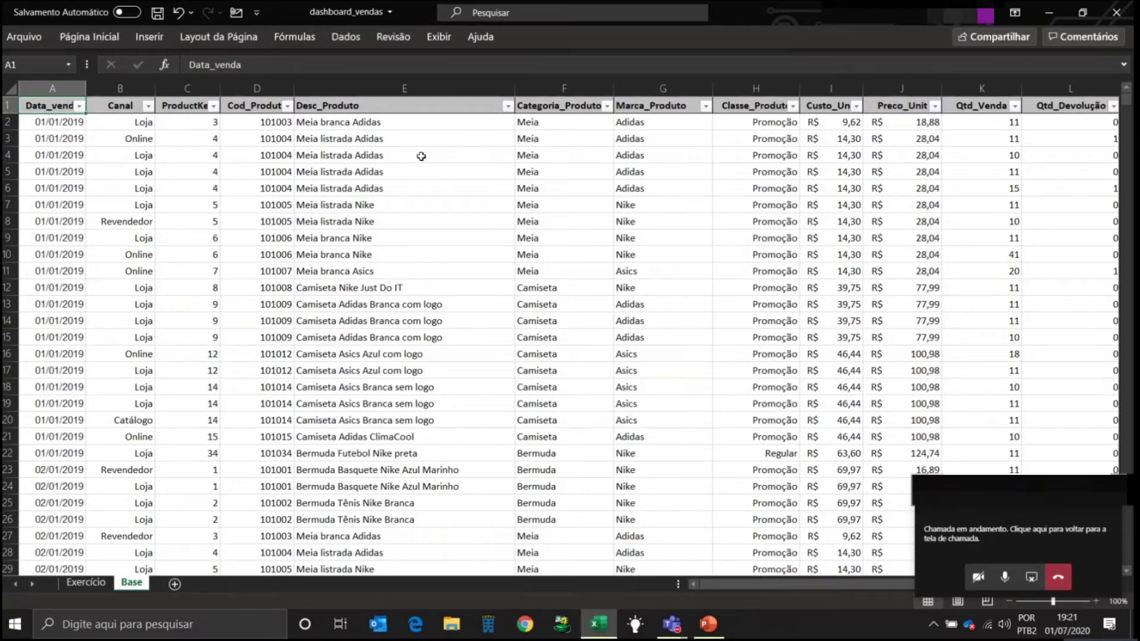
click(507, 106)
scroll(416, 315, down, 10)
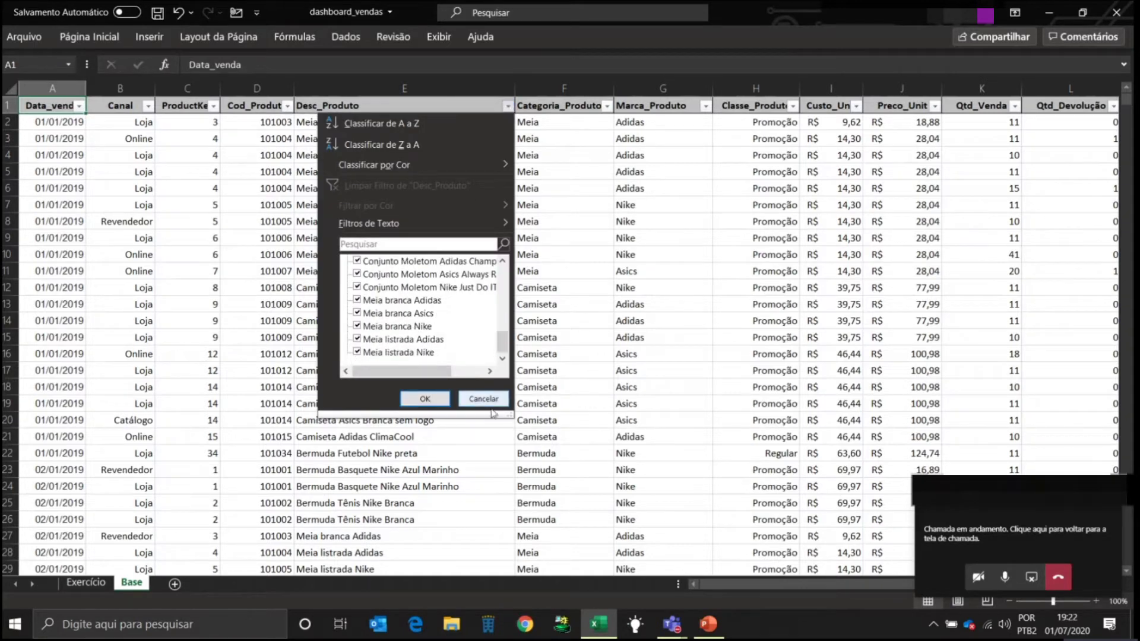
click(483, 399)
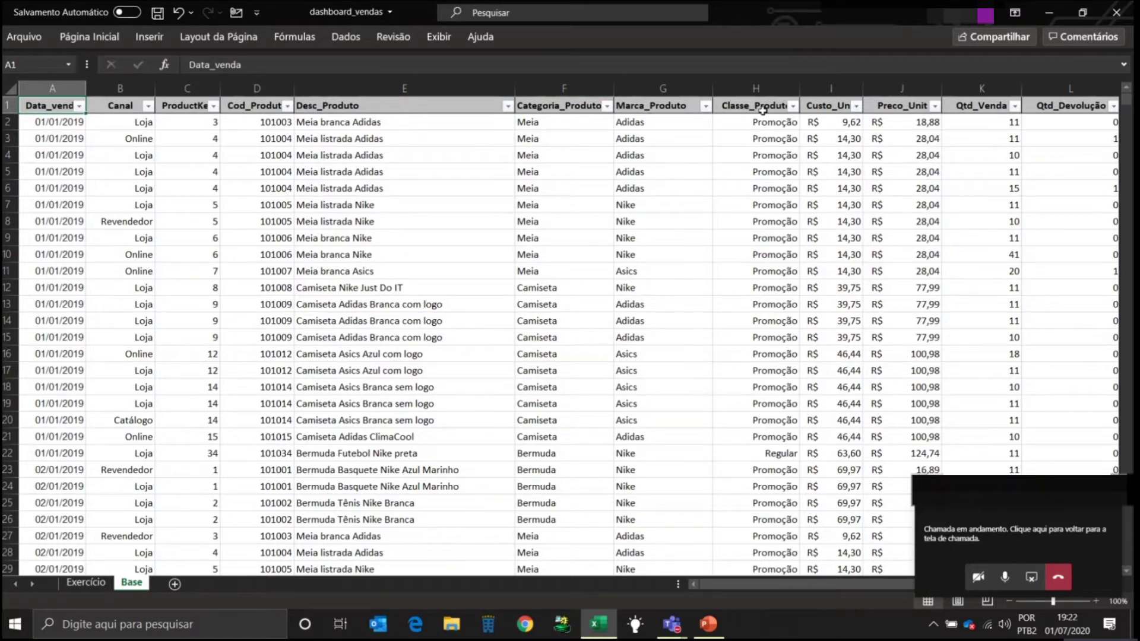
click(793, 105)
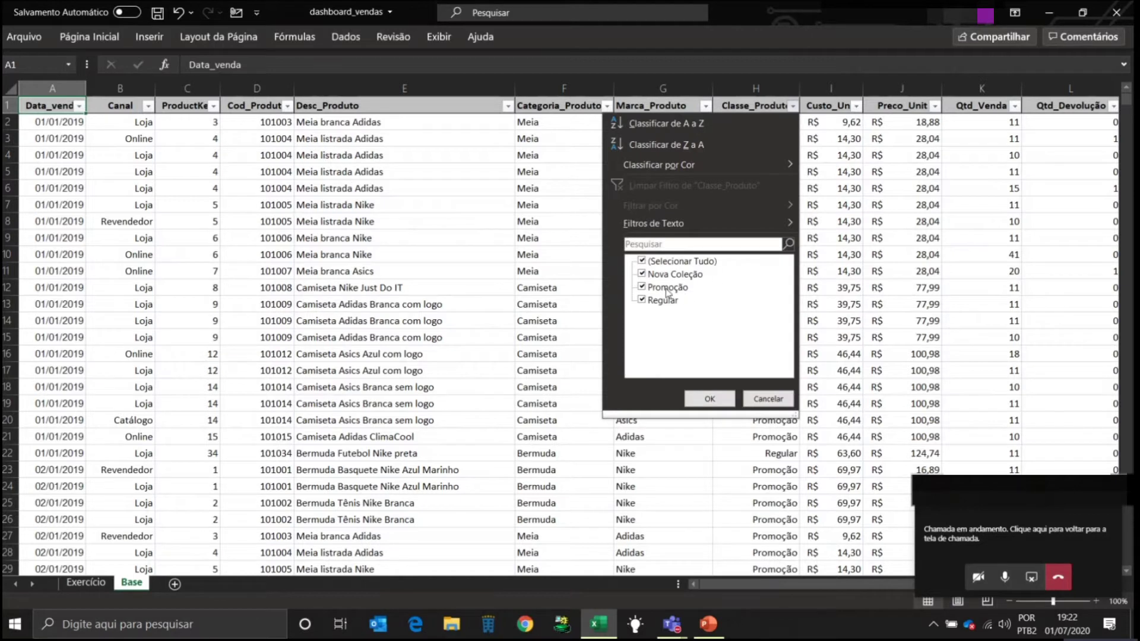
click(773, 400)
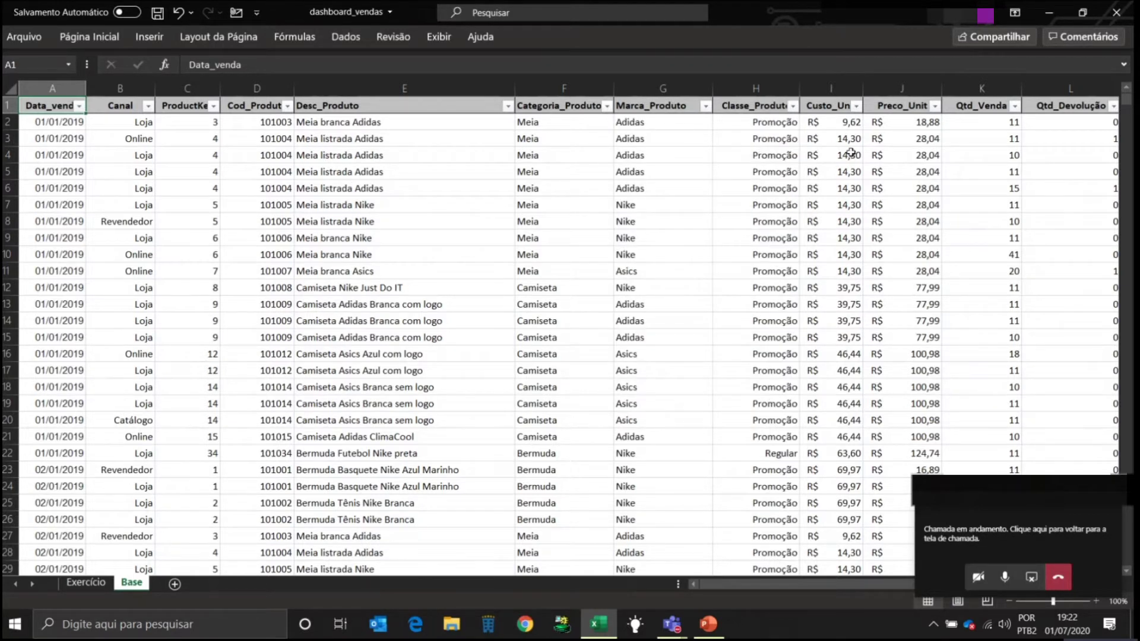
Examine the Custo_Unit, Preco_Unit and Qtd_Venda columns and the return and discount columns of the Base sheet.
drag(764, 591, 870, 584)
click(553, 102)
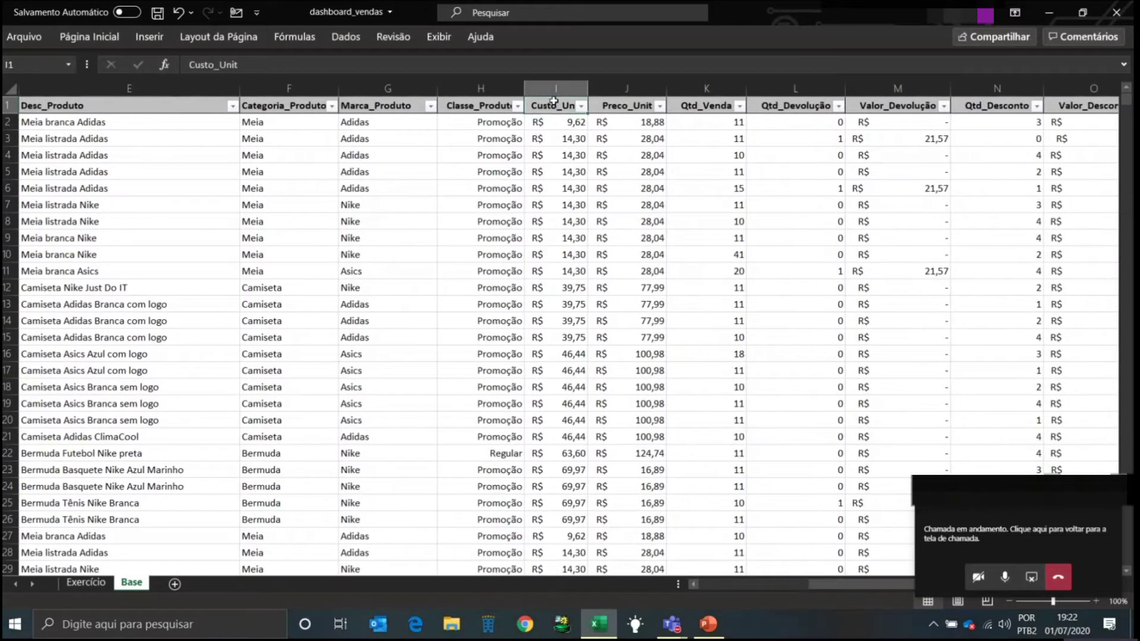
click(613, 106)
click(639, 122)
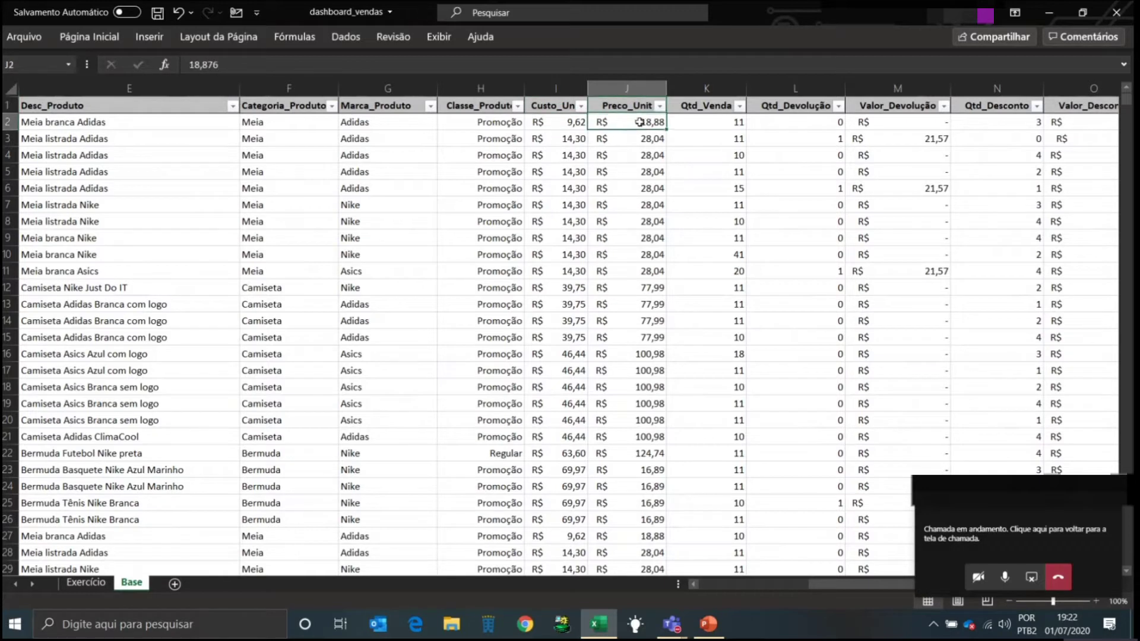
click(705, 122)
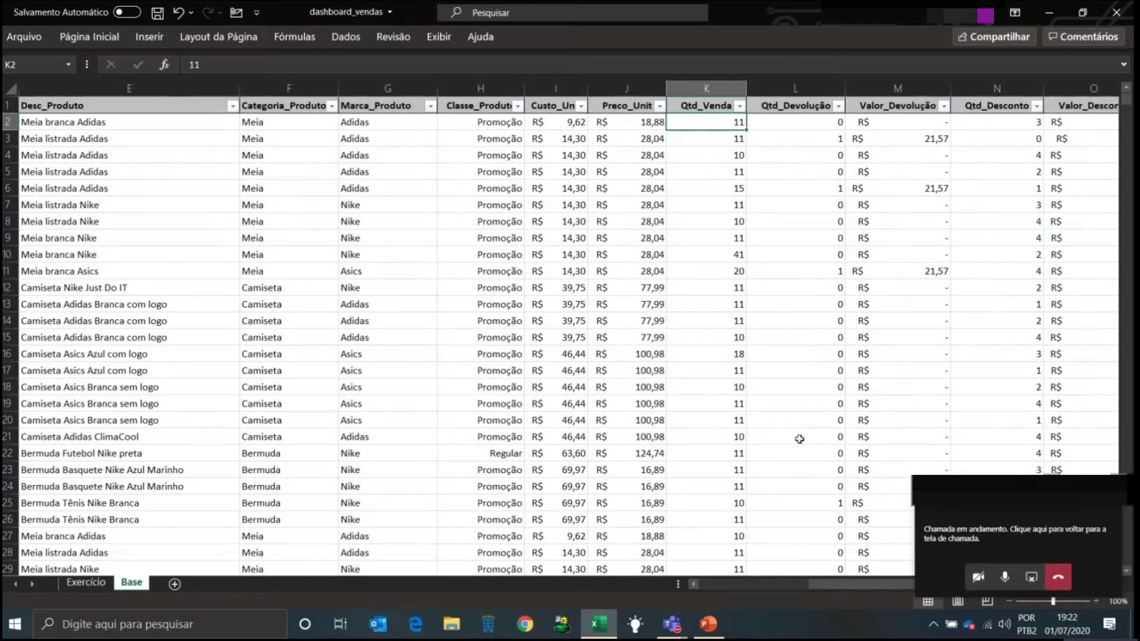
drag(859, 588, 716, 577)
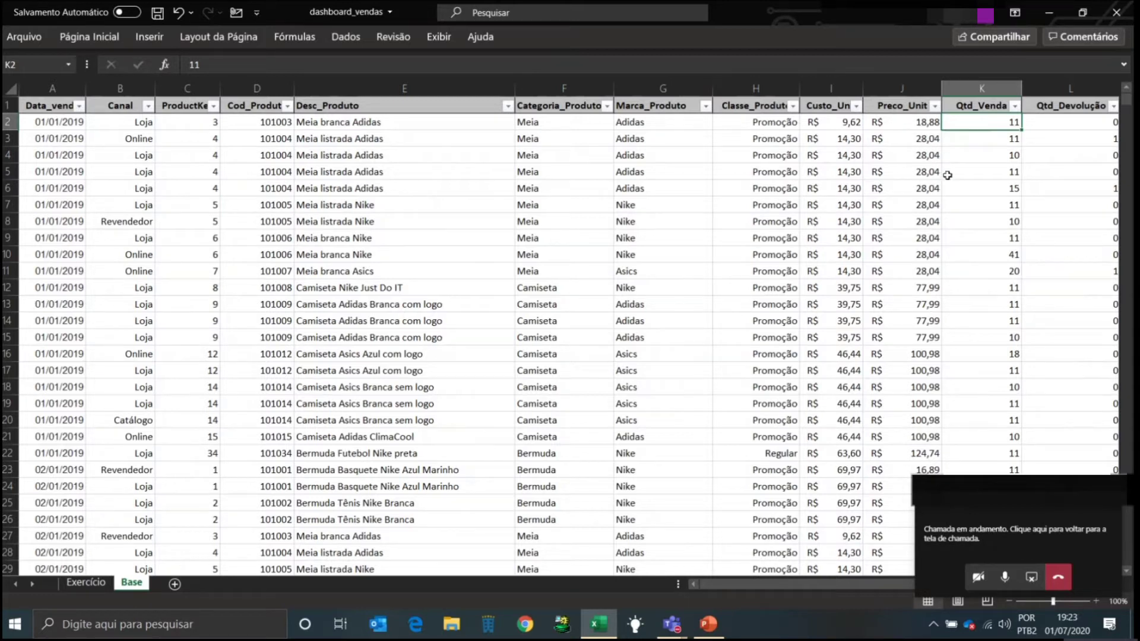
Review the Fatos and Dimensões bullets on slide 3 in PowerPoint, and compare them with the Base sheet's columns in Excel.
click(708, 624)
drag(301, 263, 447, 295)
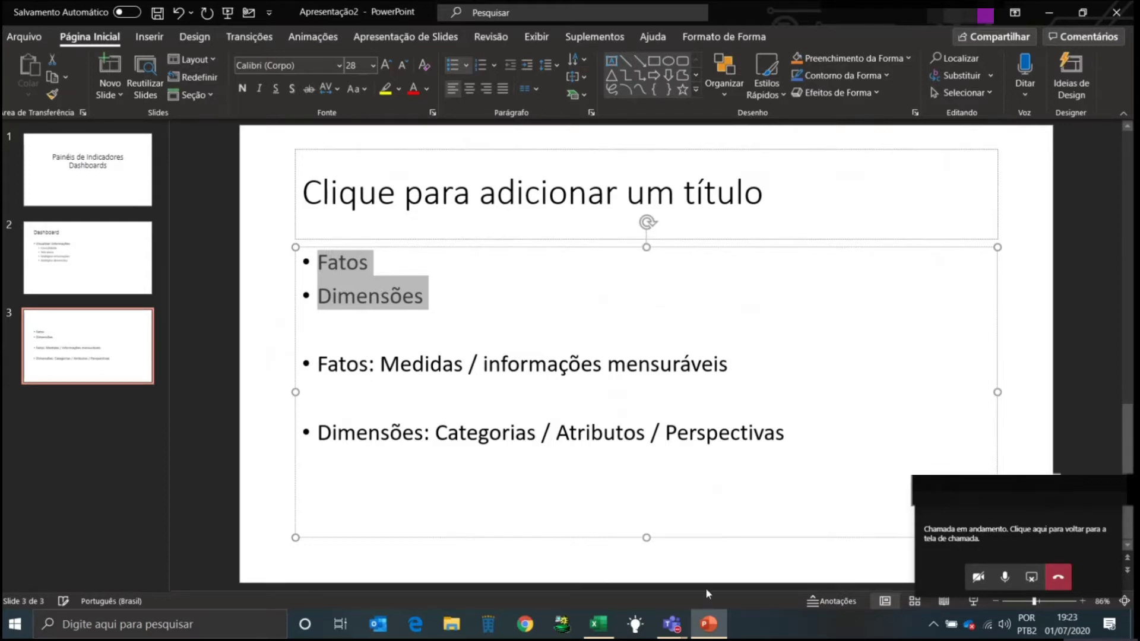
mouse_move(614, 628)
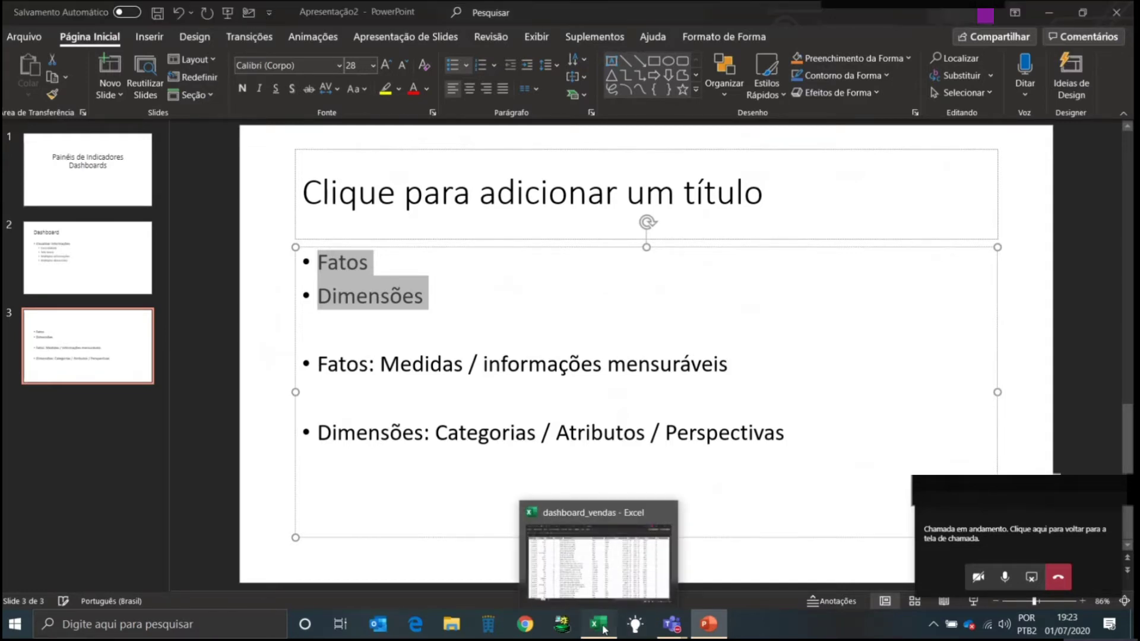
click(603, 628)
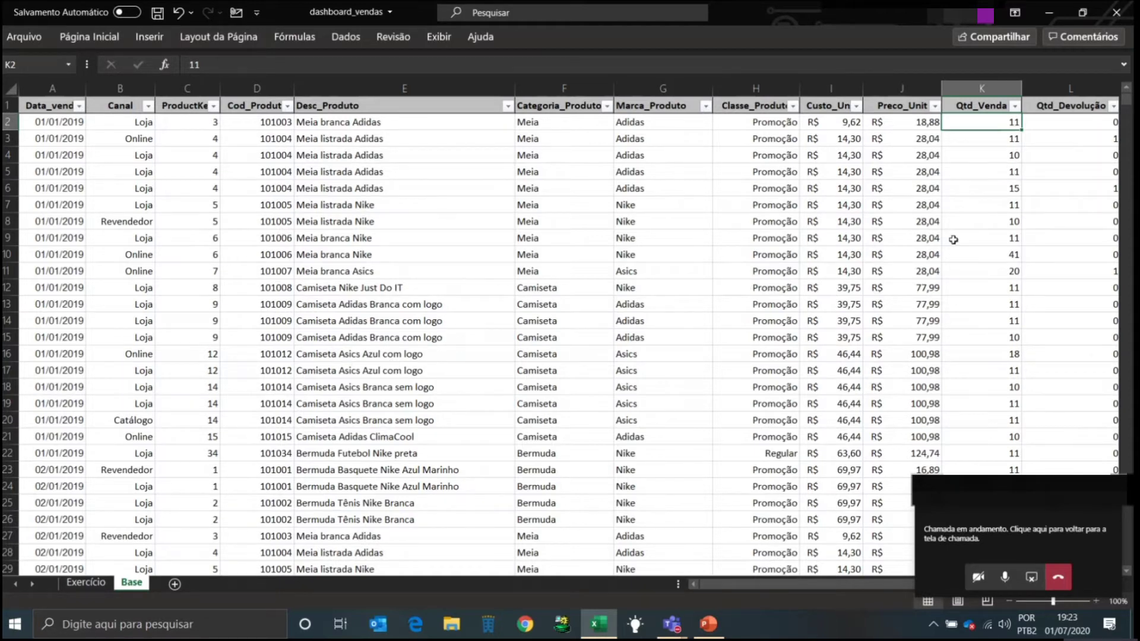
drag(788, 584, 904, 579)
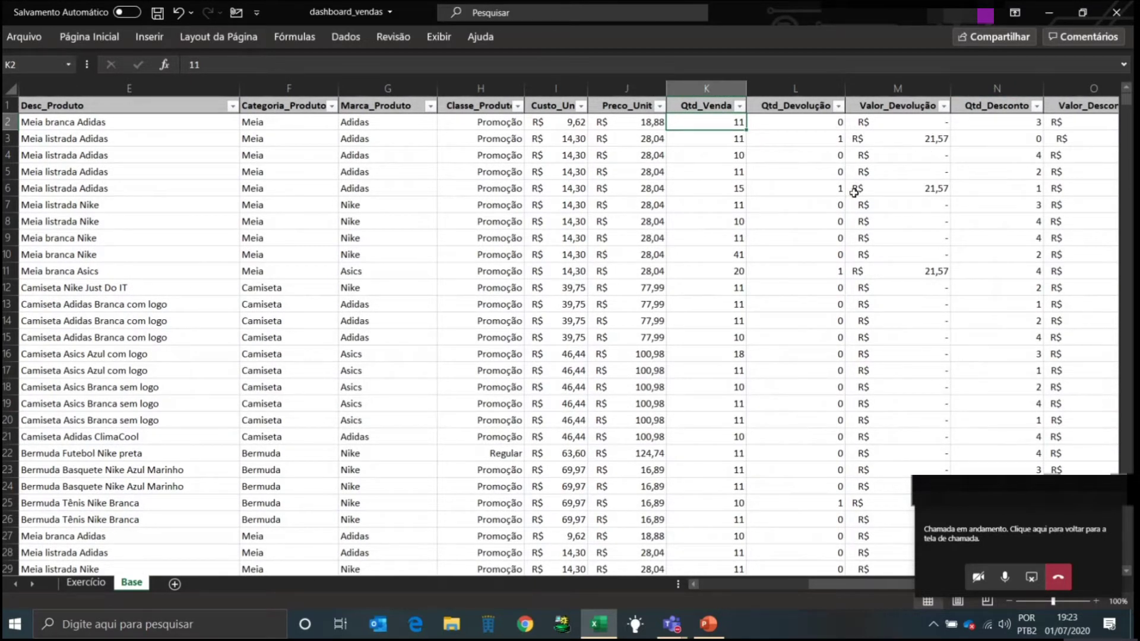
drag(849, 591, 686, 542)
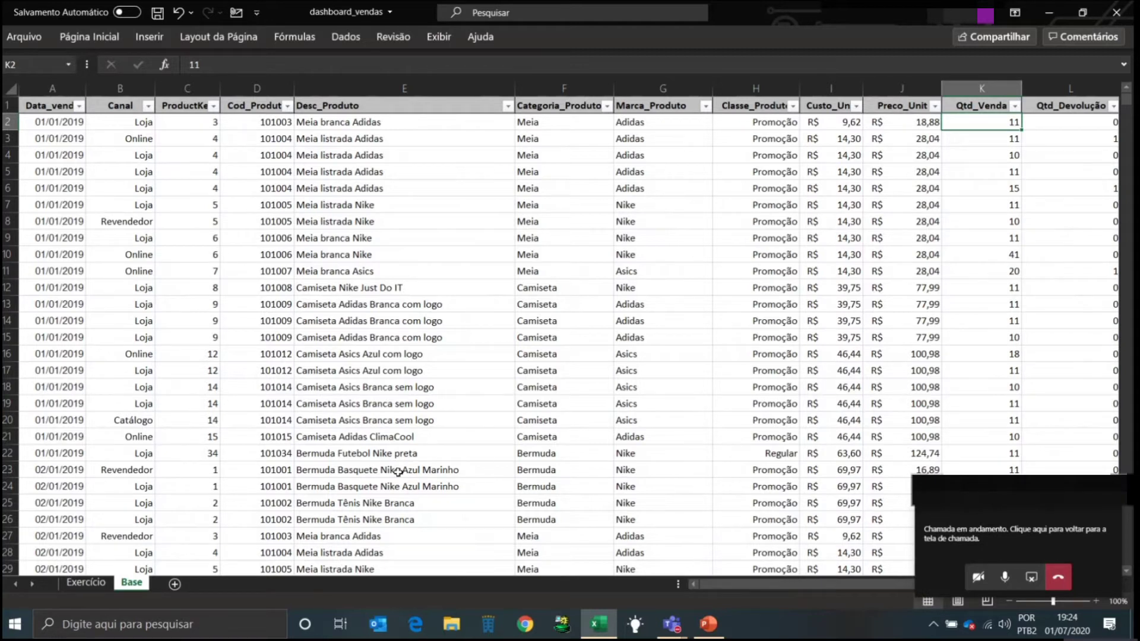
Switch to PowerPoint and add a new slide after slide 3, ready for text in its content placeholder.
click(711, 628)
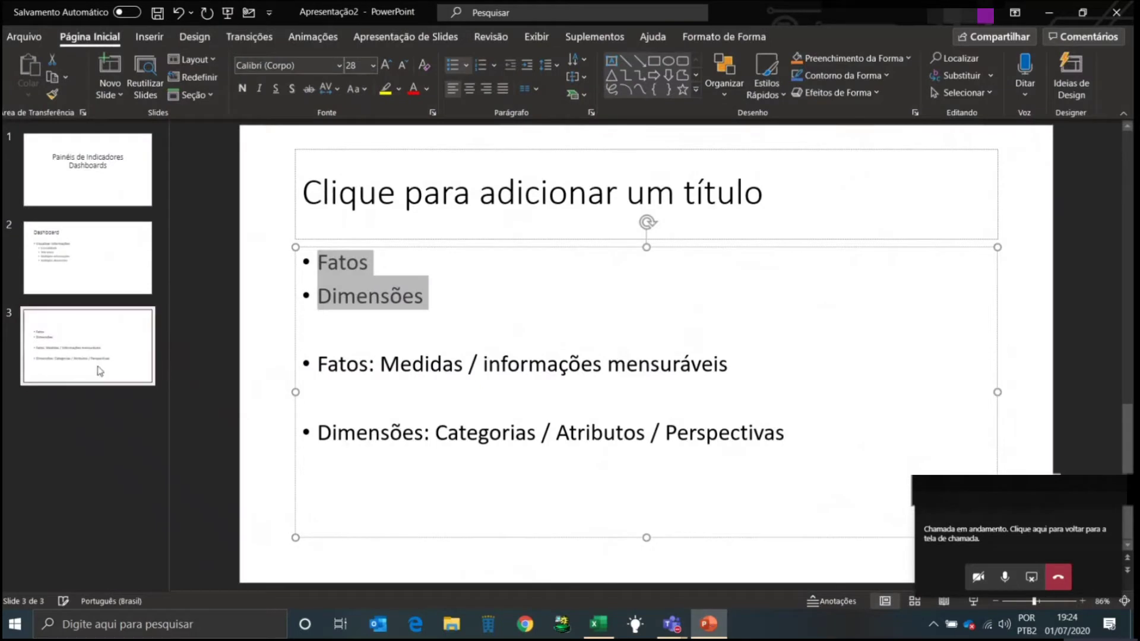
click(80, 434)
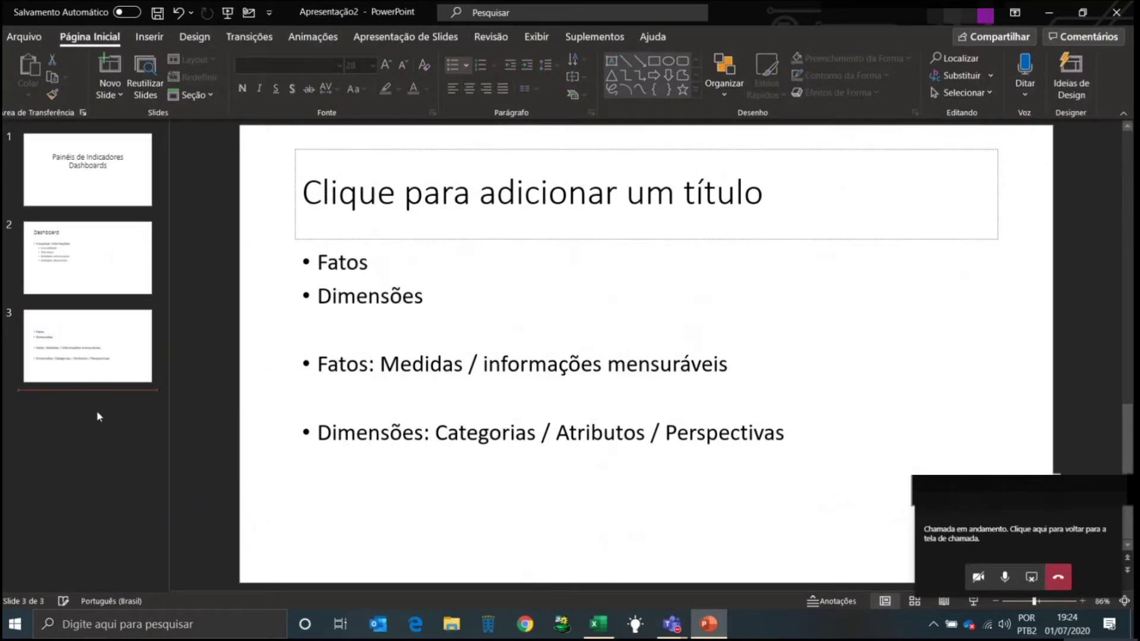
click(109, 72)
click(357, 261)
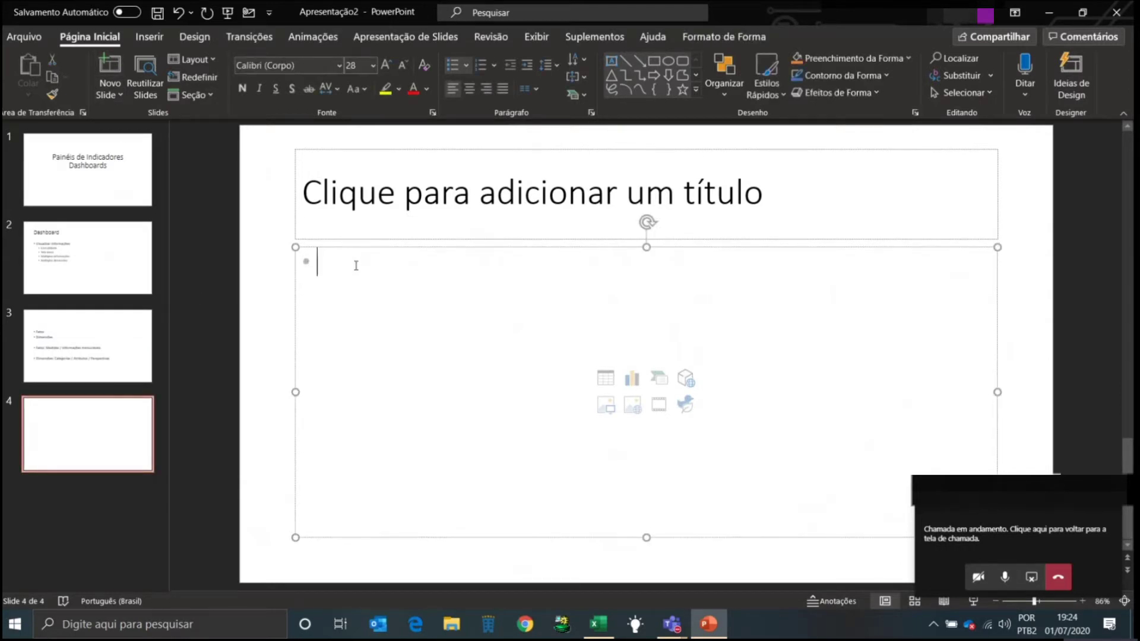
Restore the Excel and PowerPoint windows to a smaller size and arrange them so the slide and sales table are visible together.
click(598, 623)
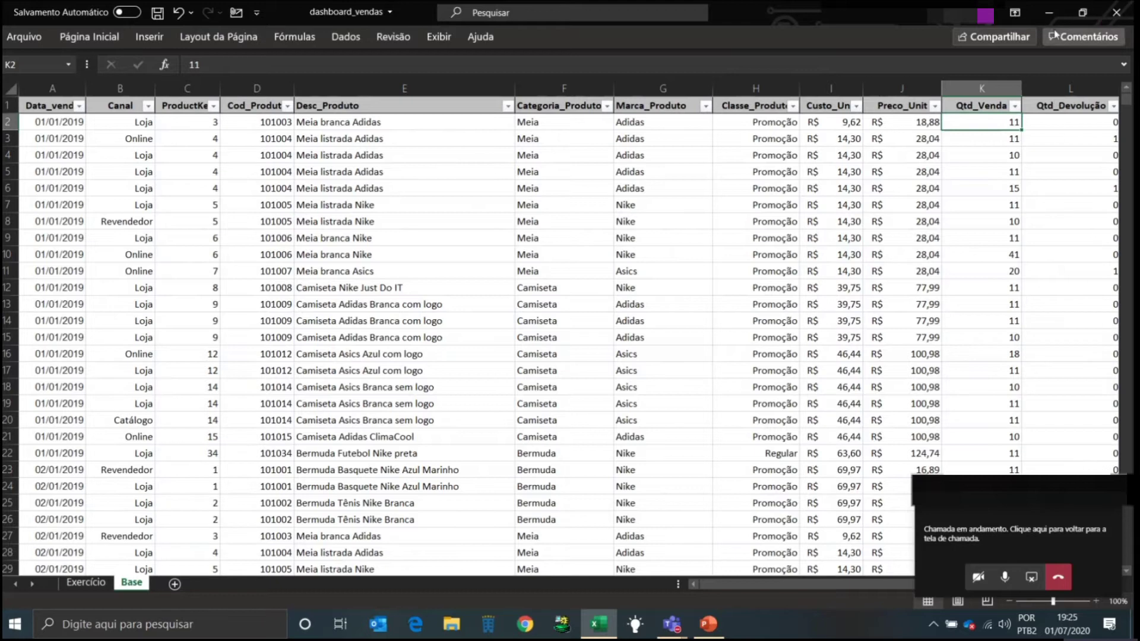
click(1083, 13)
drag(330, 54, 592, 42)
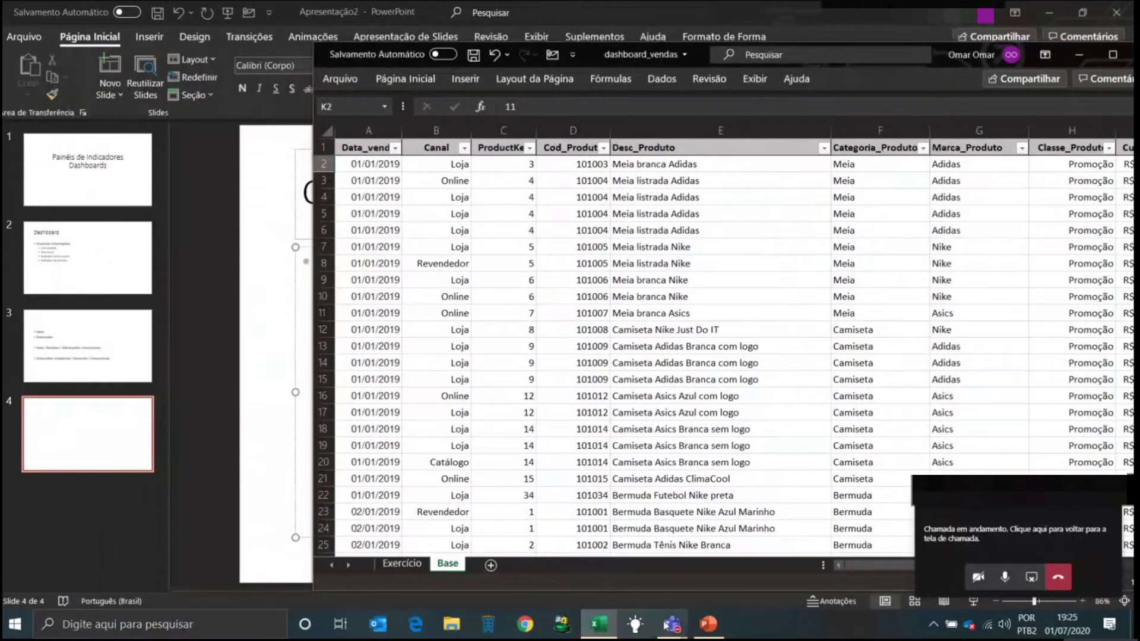
click(708, 623)
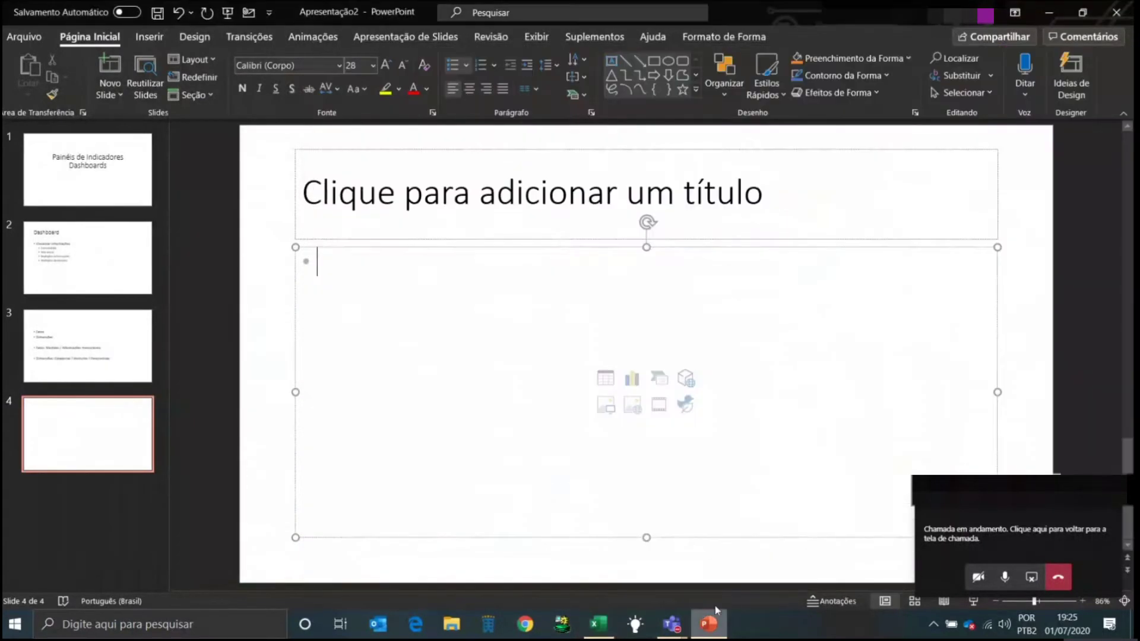
click(1082, 13)
drag(476, 166, 294, 19)
drag(914, 52, 850, 336)
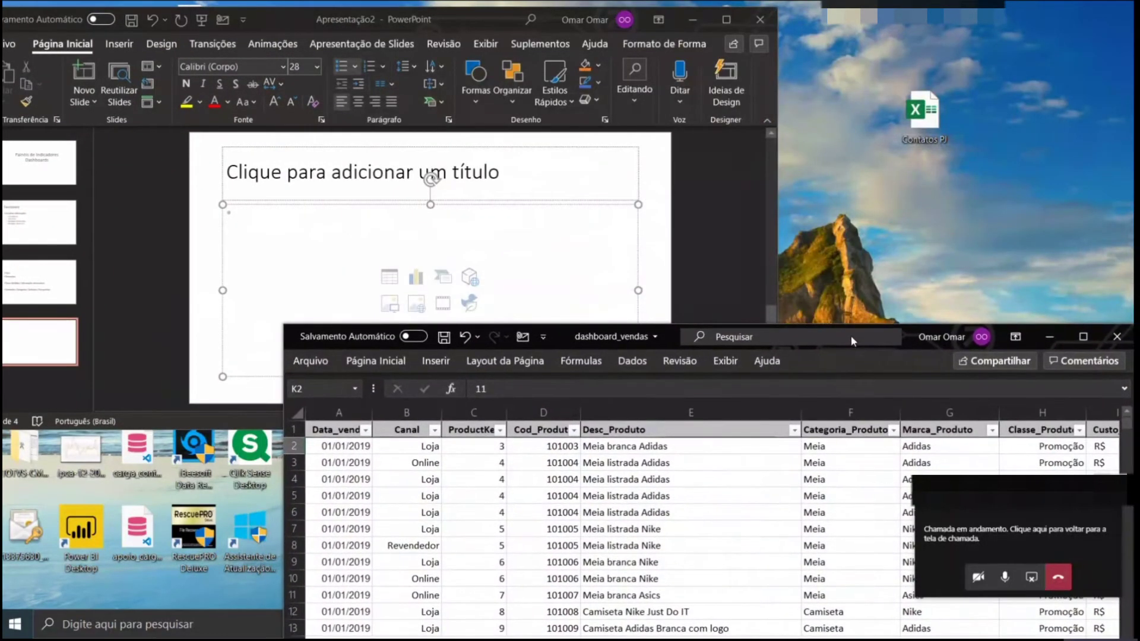
click(731, 200)
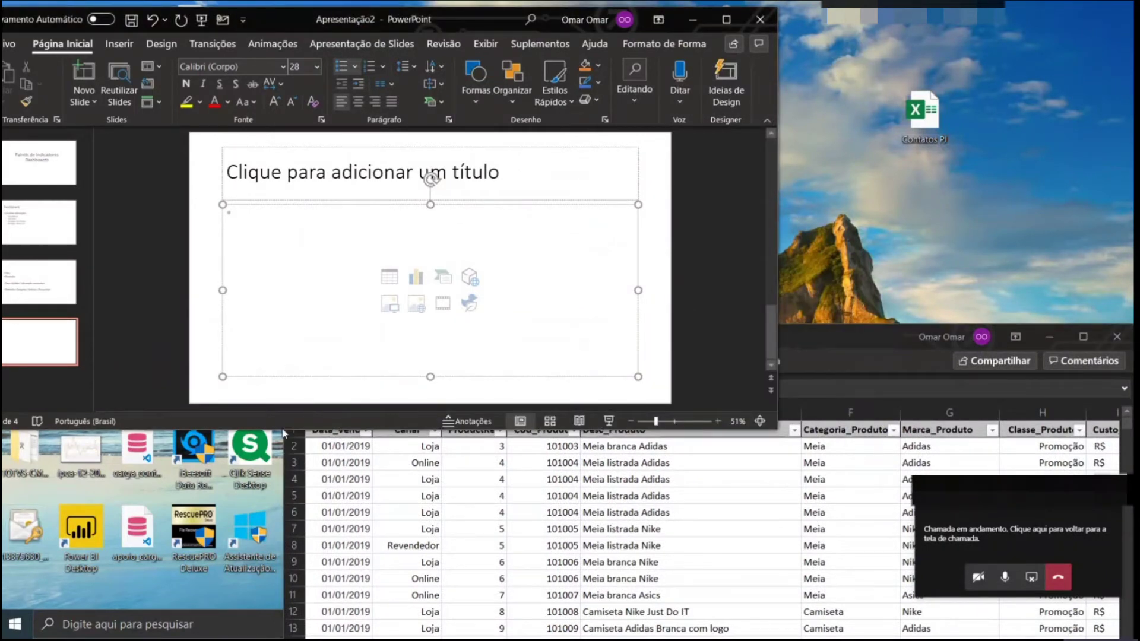
drag(738, 427, 737, 375)
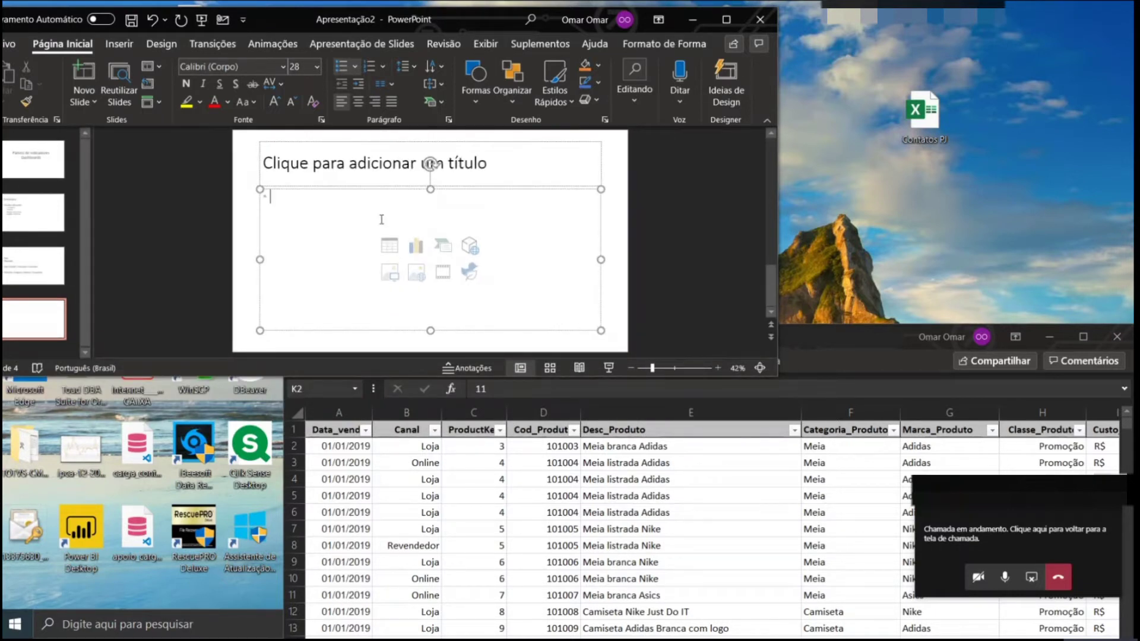
Enter the bullets "Vendas" and "Devoluções" on slide 4, with "Por valor" and "Por quantidade" above them.
text(Vendas )
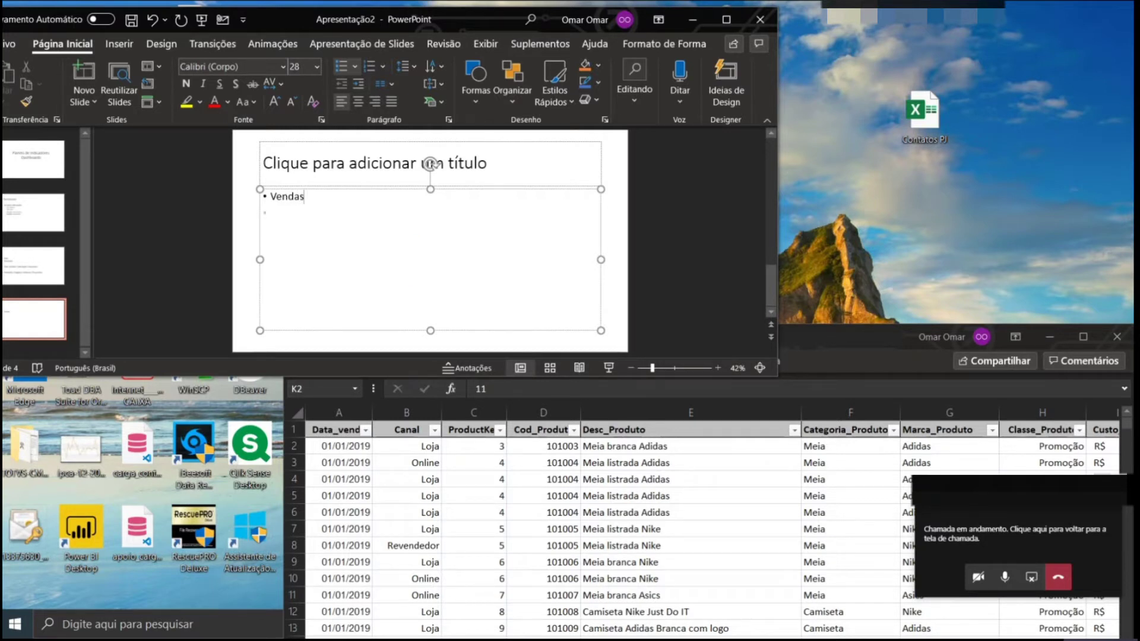
text(Devoluções)
key(ctrl+Home)
key(Return)
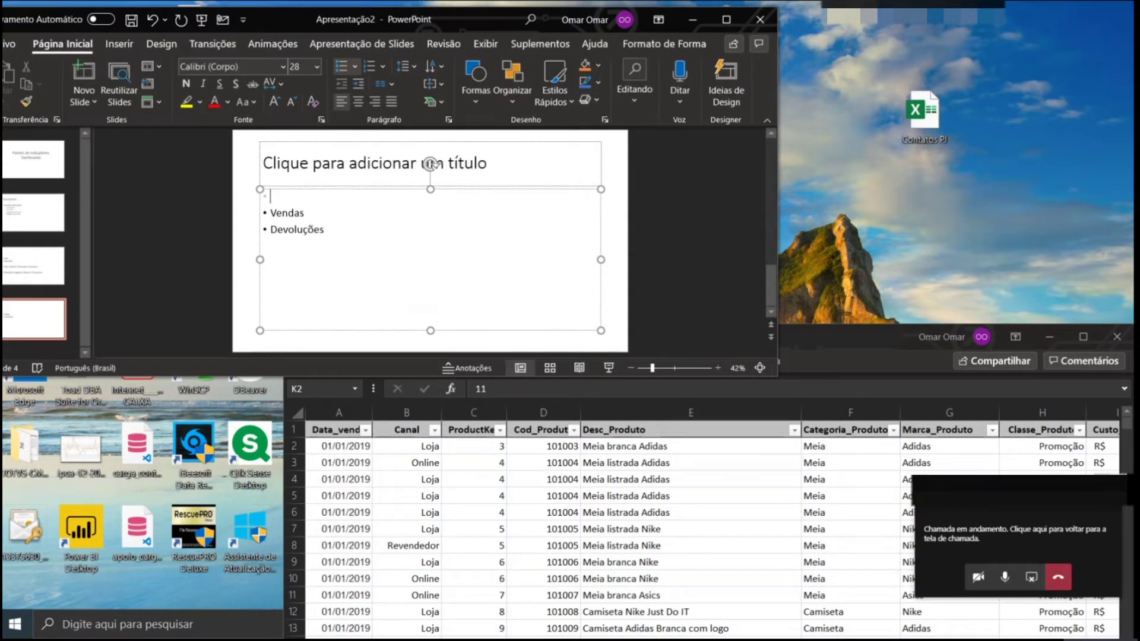
text(Por valor)
key(Return)
text(Por quantidad)
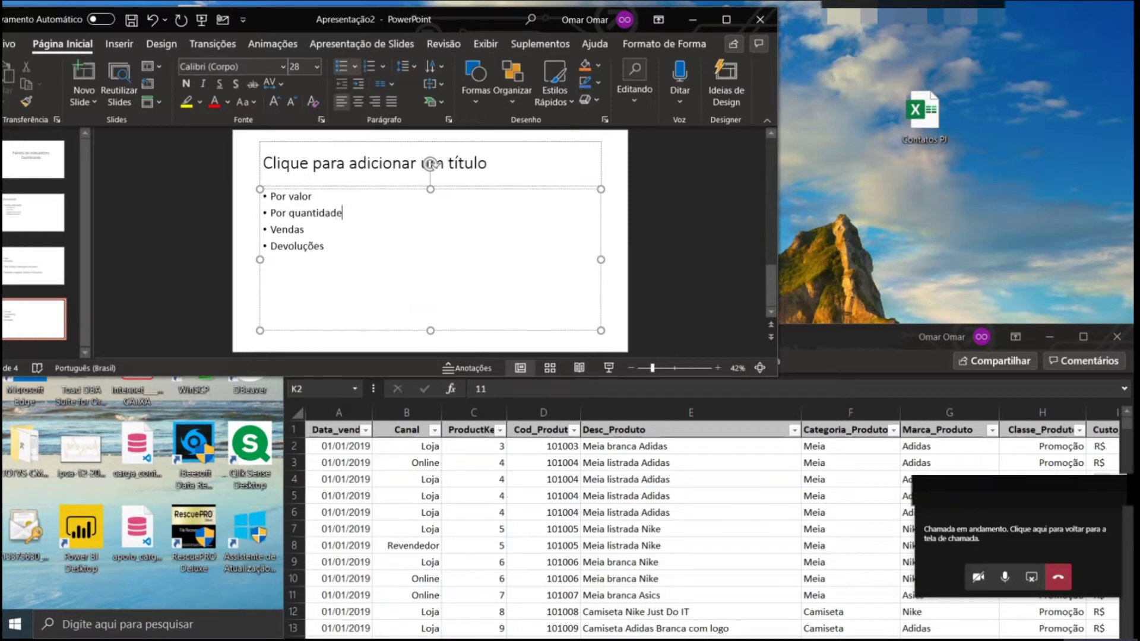
Bring the Excel window closer and examine the sales table's columns across to Valor_Desconto and back.
drag(844, 341, 708, 287)
click(747, 559)
key(Right)
key(Right)
key(Right)
key(Right)
key(Right)
key(Right)
key(Right)
key(Right)
key(Right)
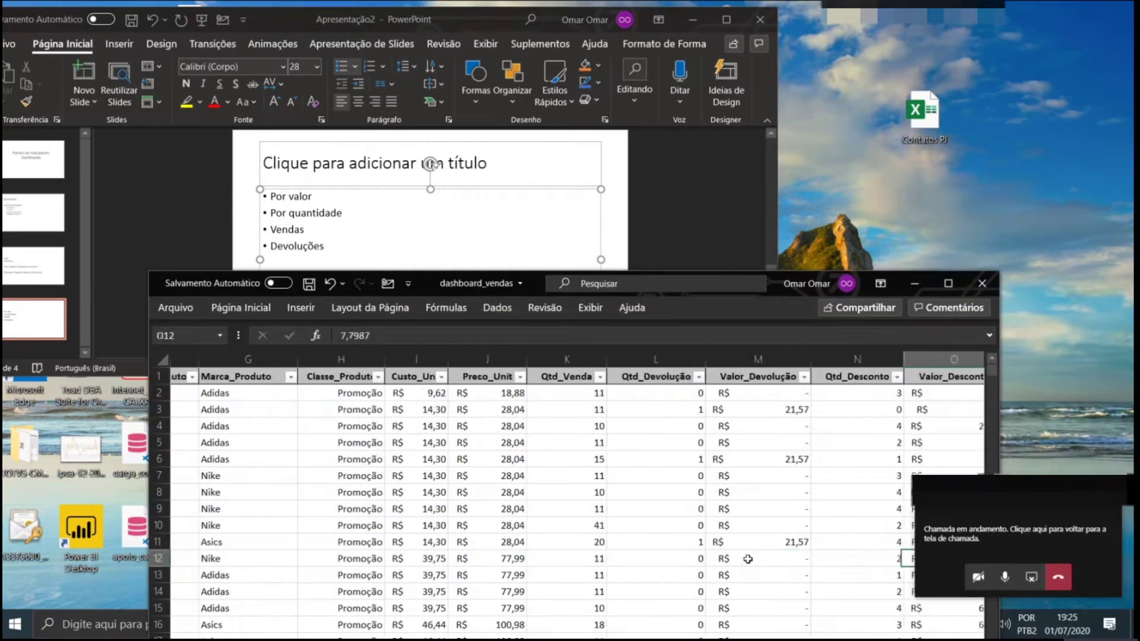
key(Left)
key(Left)
key(Left)
key(Left)
key(Right)
key(Right)
key(Right)
key(Right)
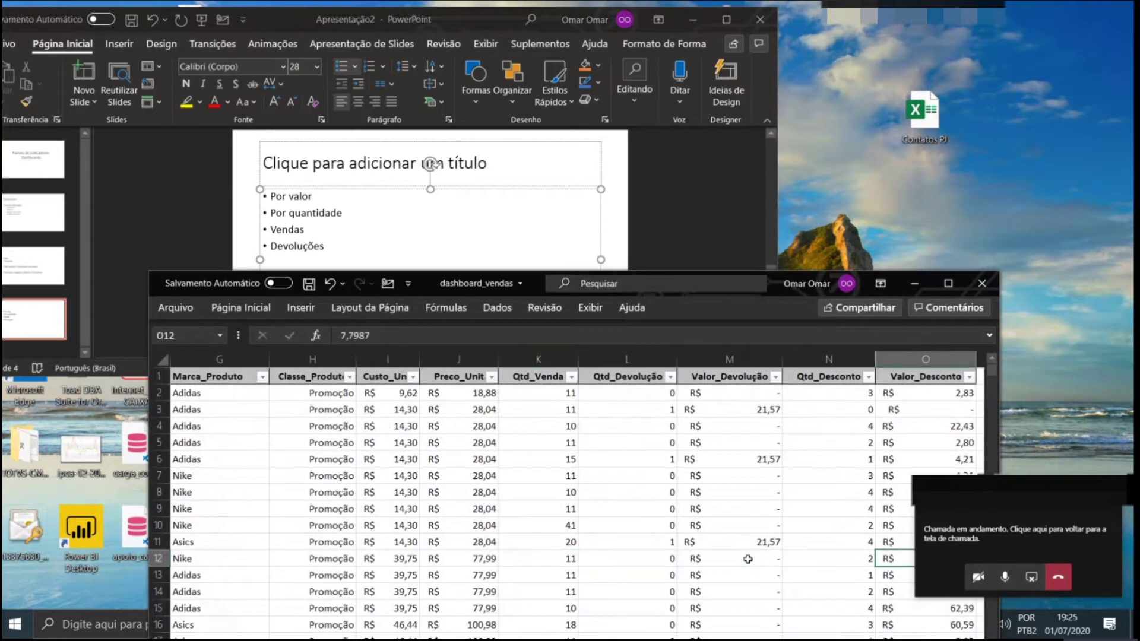
key(Left)
key(Left)
key(Left)
key(Left)
key(Left)
key(Left)
key(Left)
key(Left)
key(Left)
key(Left)
key(Left)
key(Left)
key(Left)
key(Left)
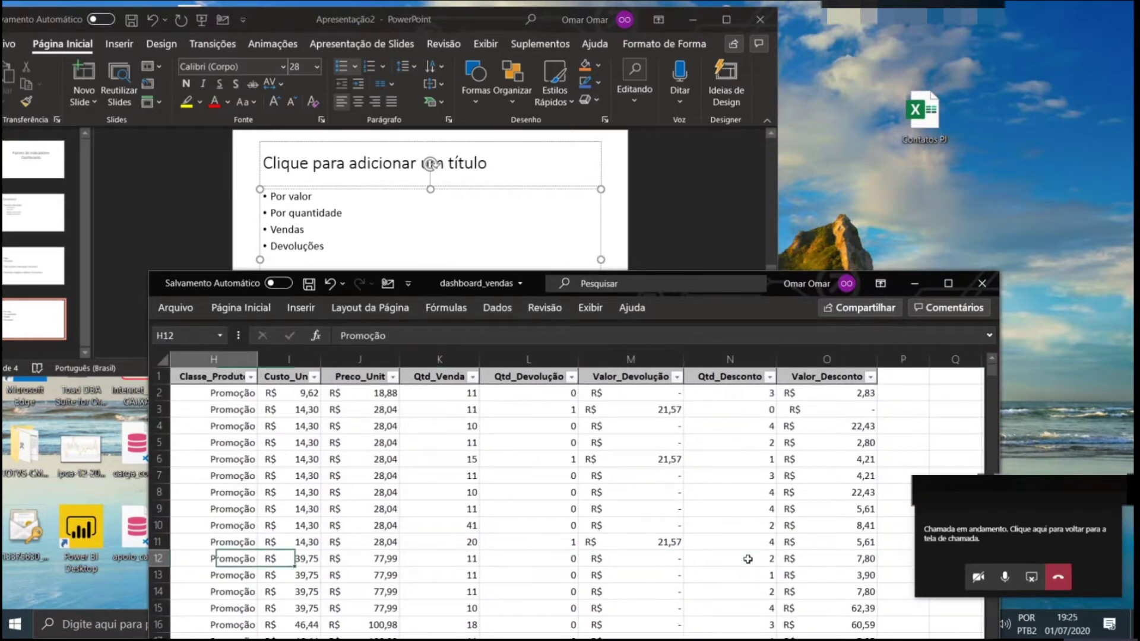
Return to PowerPoint and add a bold "FATOS" heading bullet above "Por valor" on slide 4.
key(alt+Tab)
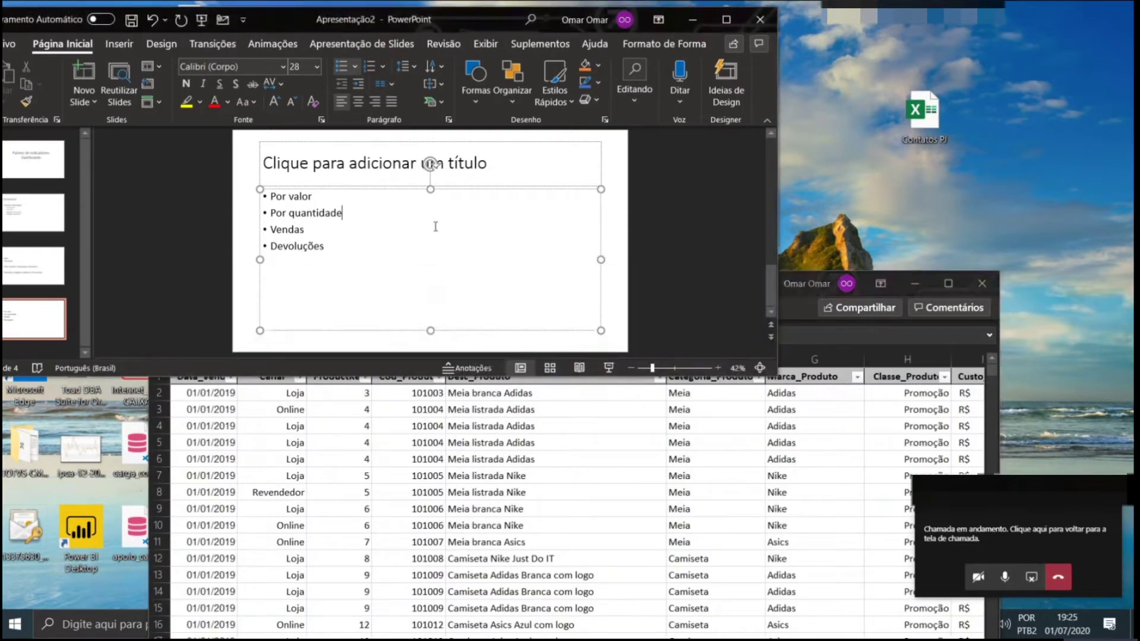
click(344, 247)
key(Return)
text(FATOS)
key(shift+Home)
key(ctrl+s)
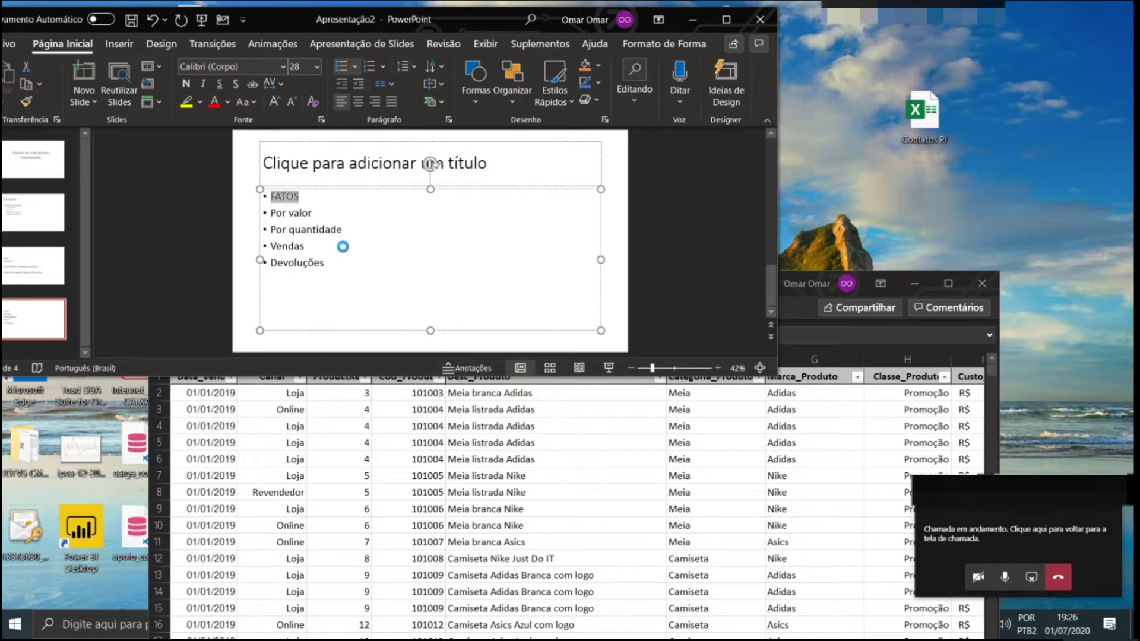
key(Escape)
text(N)
key(ctrl+z)
click(186, 84)
Add a bold "DIMENSÕES" heading bullet below "Devoluções", separated by a blank line.
click(351, 264)
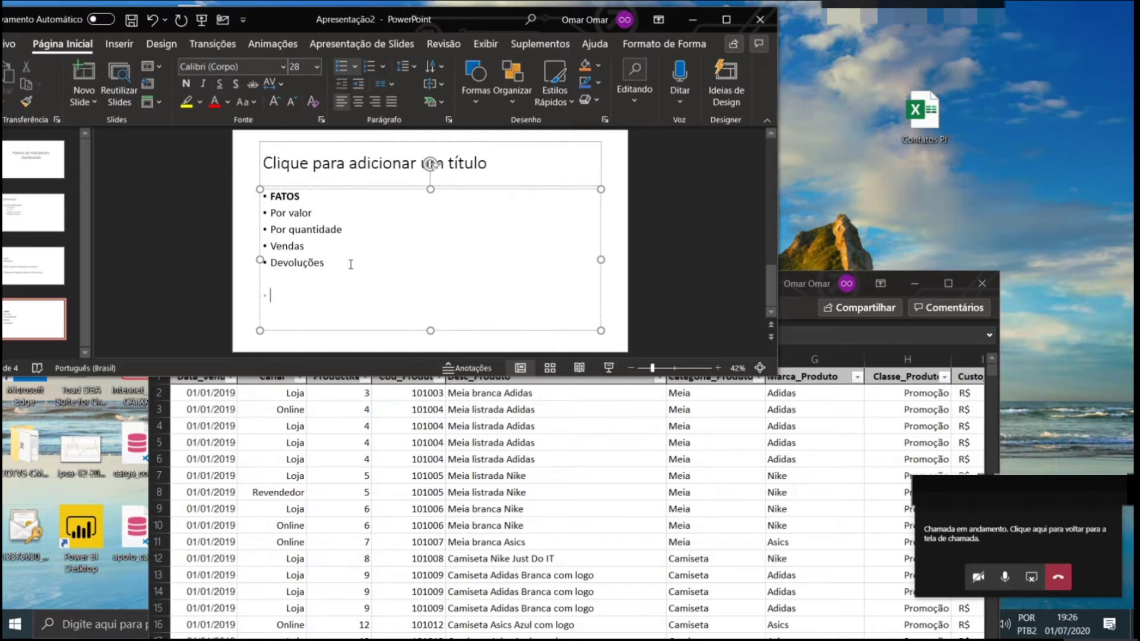
text(DIMENSÕES)
key(shift+Home)
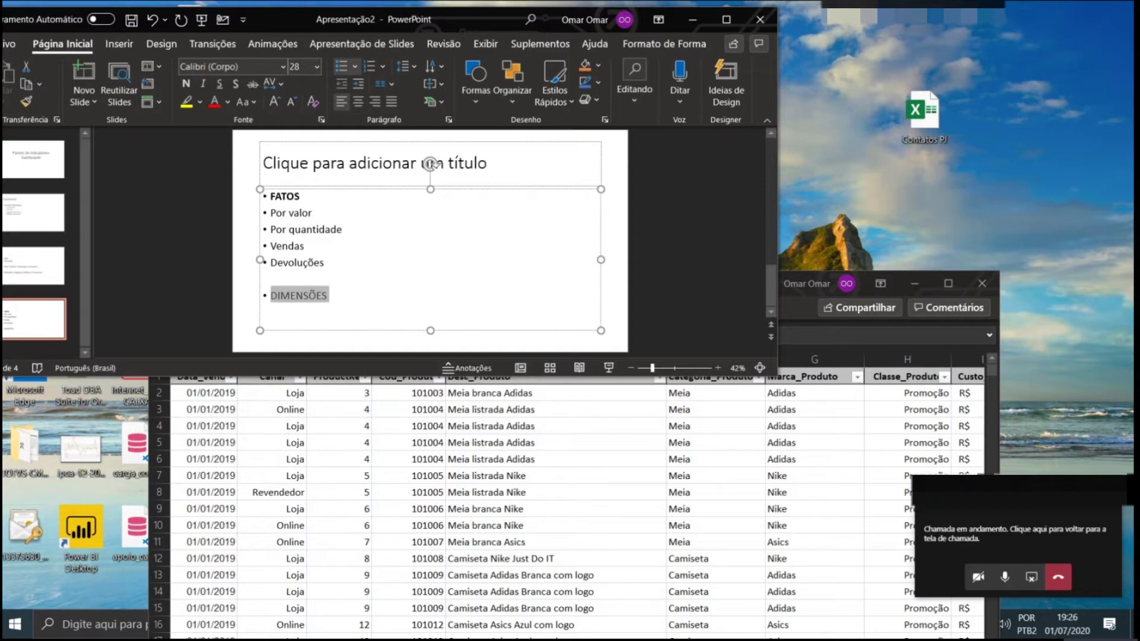
click(186, 84)
Add the bullet "Canal de vendas" under the DIMENSÕES heading and start another bullet line.
click(338, 295)
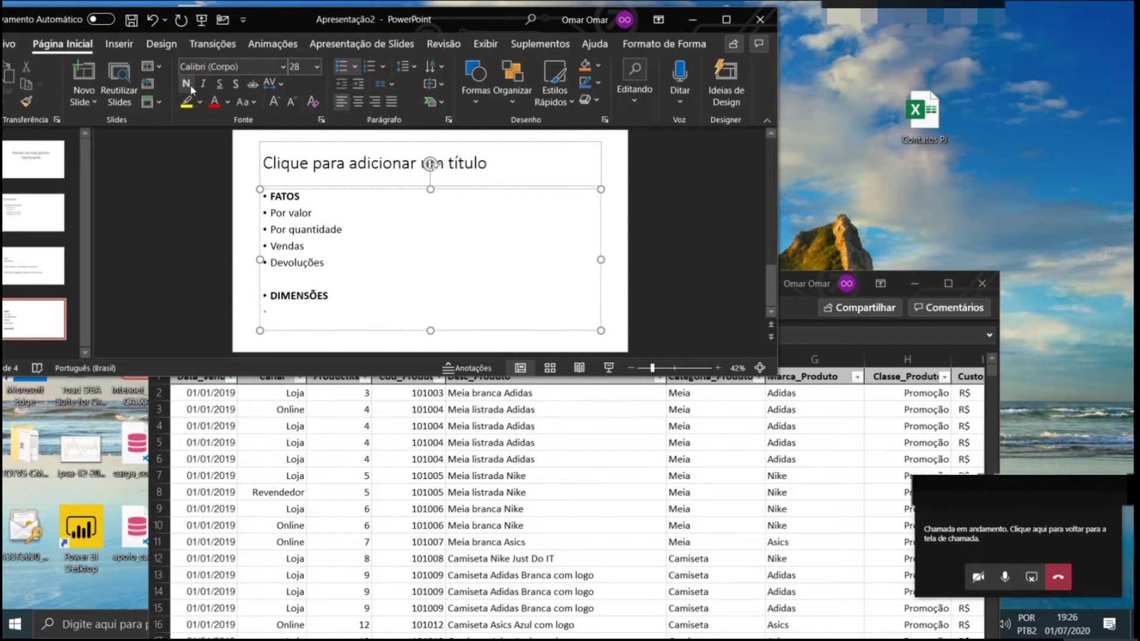
text(cana)
key(BackSpace)
key(BackSpace)
text(Canal de vendas)
key(Return)
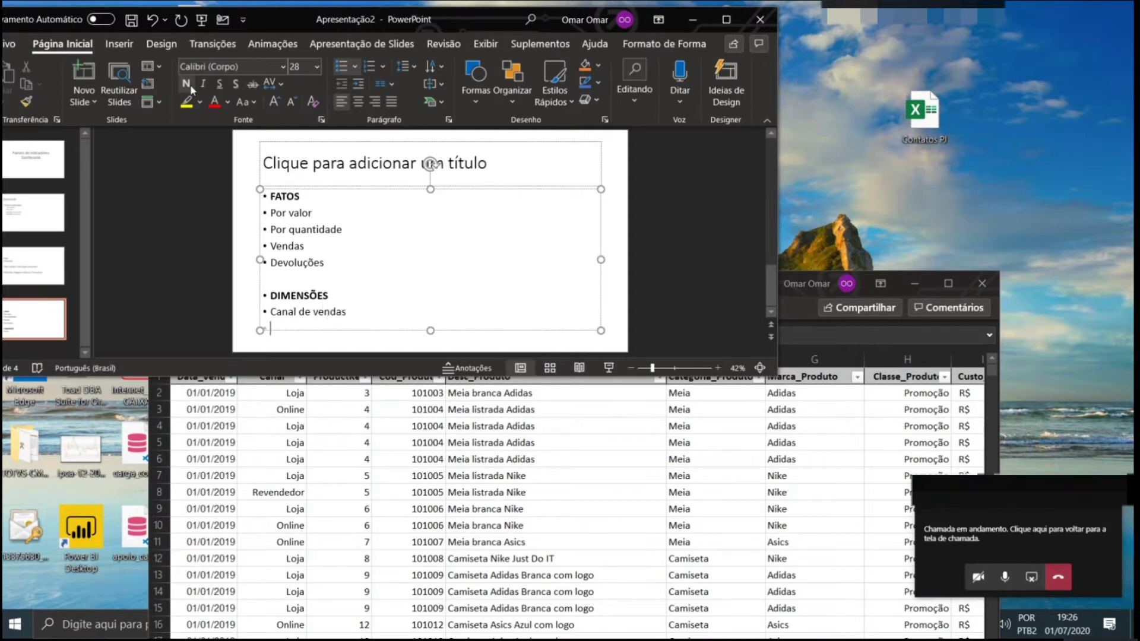
Add the bullet "Por Data:" under "Canal de vendas", with the indented sub-bullets "Mês" and "Ano".
text(Por Da)
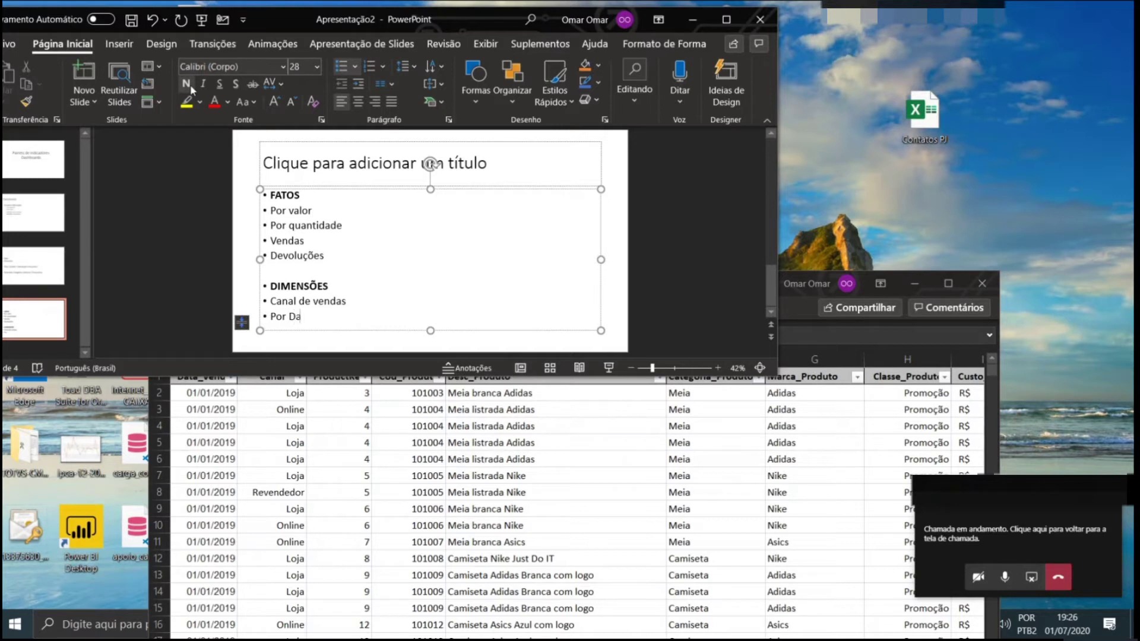
text(ta:)
key(Return)
key(Tab)
text(c)
key(BackSpace)
text(Mês)
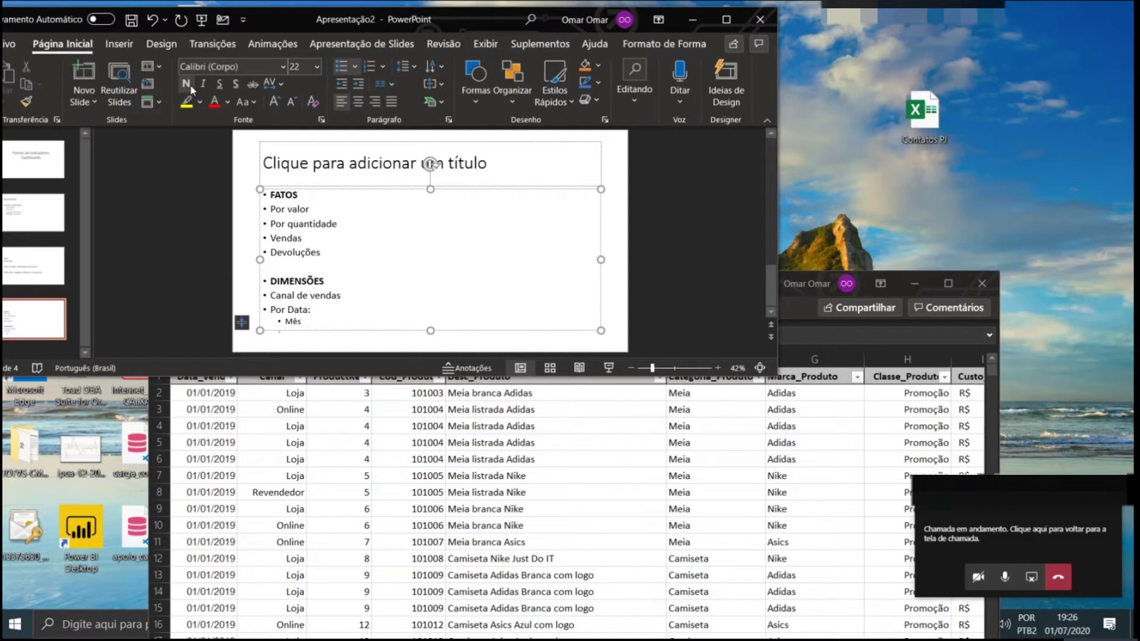
key(Return)
text(Ano)
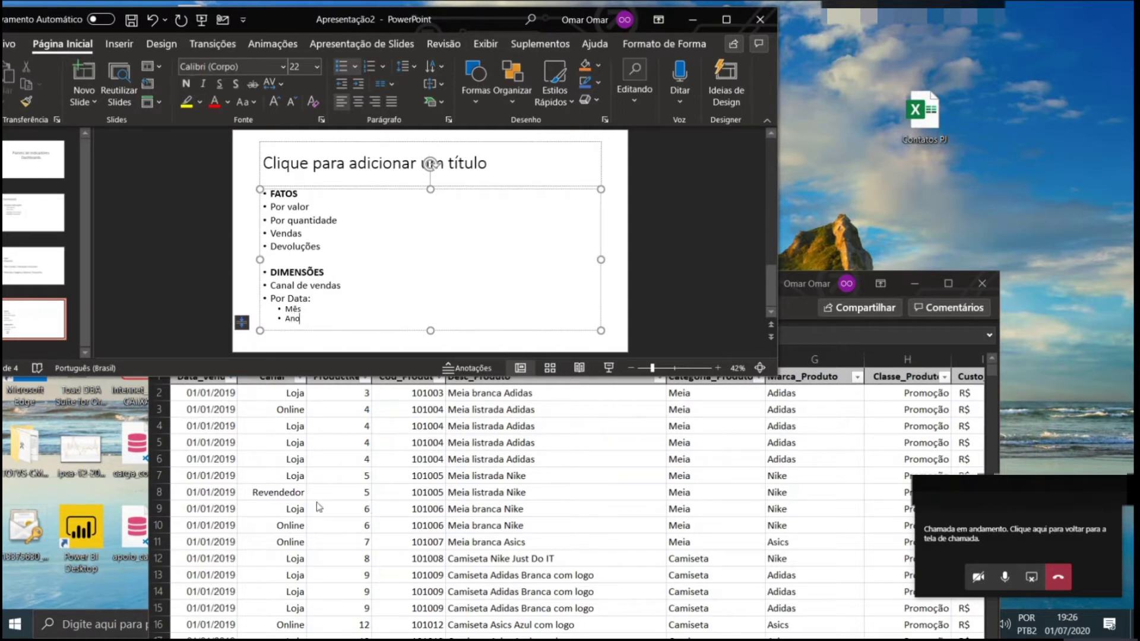
Add the first-level bullets "Marca", "Categoria" and "Classe" to the dimensions list and extend the text box down to the slide's lower edge.
click(317, 501)
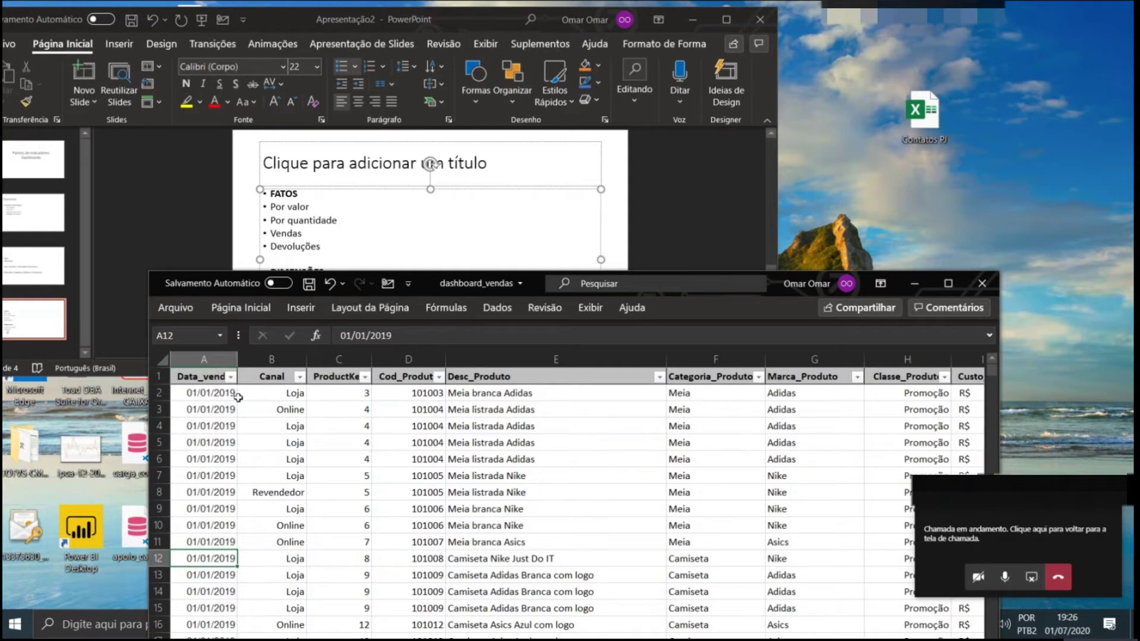
click(369, 236)
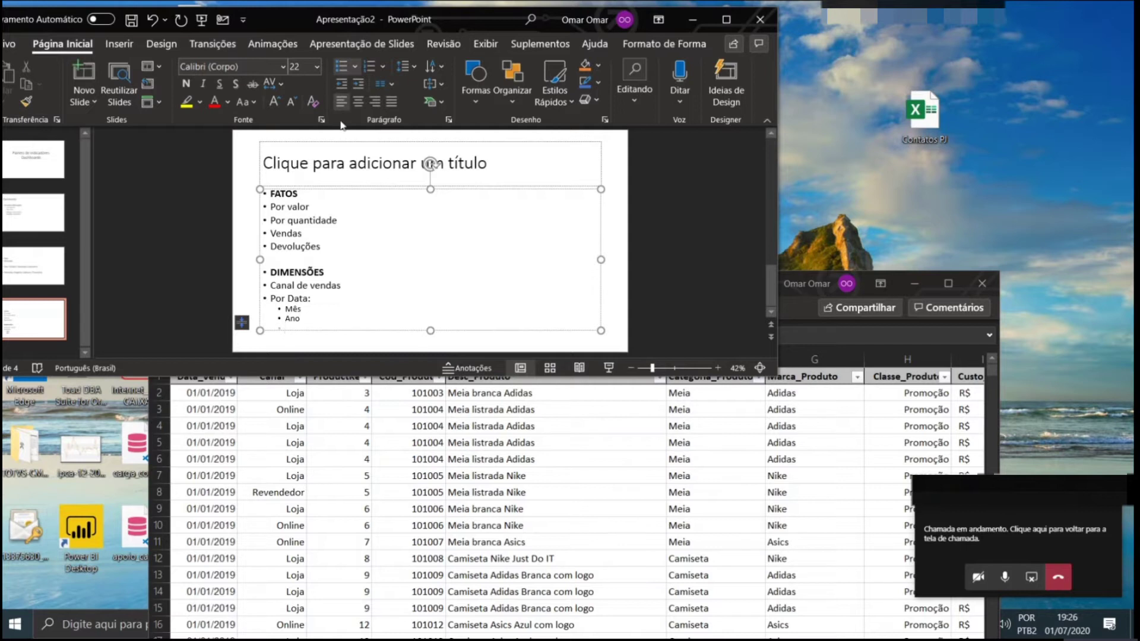
click(343, 83)
text(Marca)
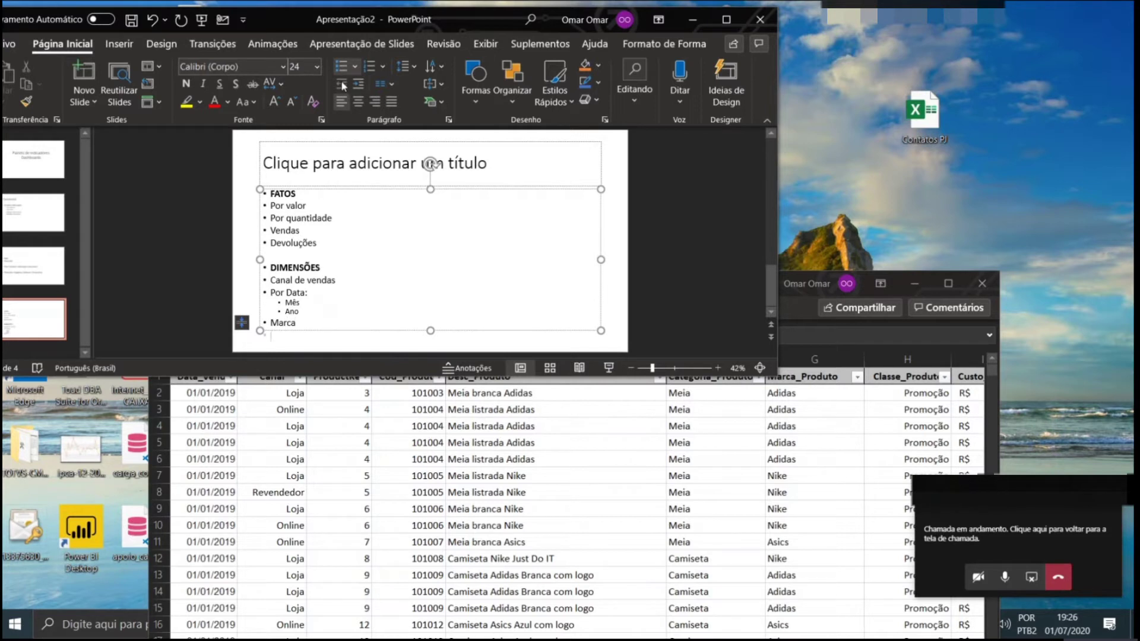
key(Return)
text(Categoria)
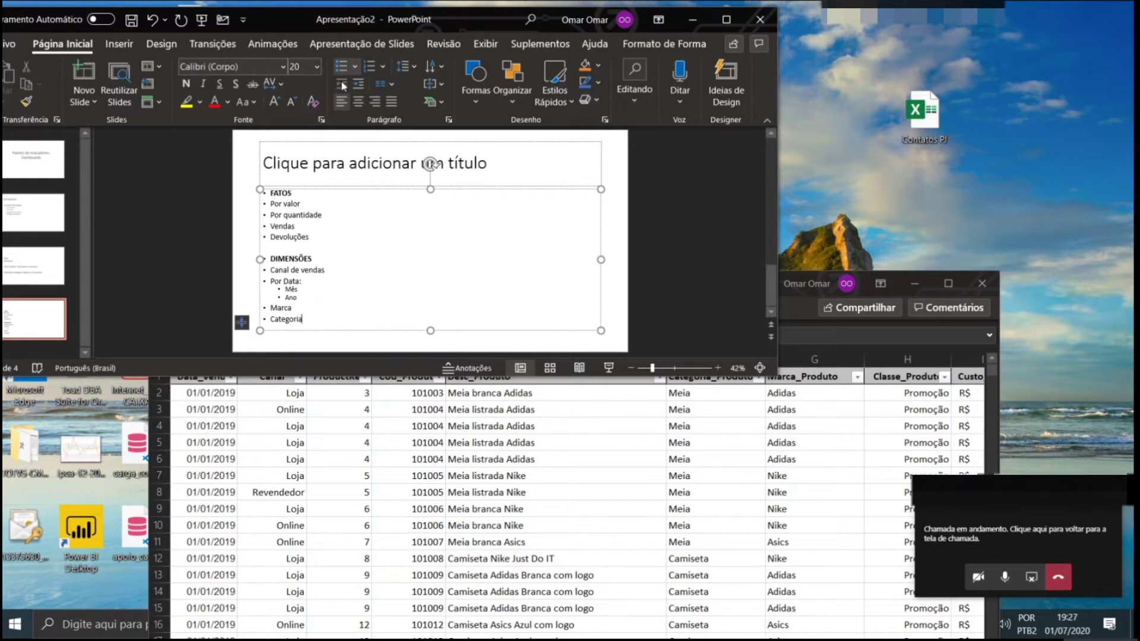
key(Return)
text(Classe)
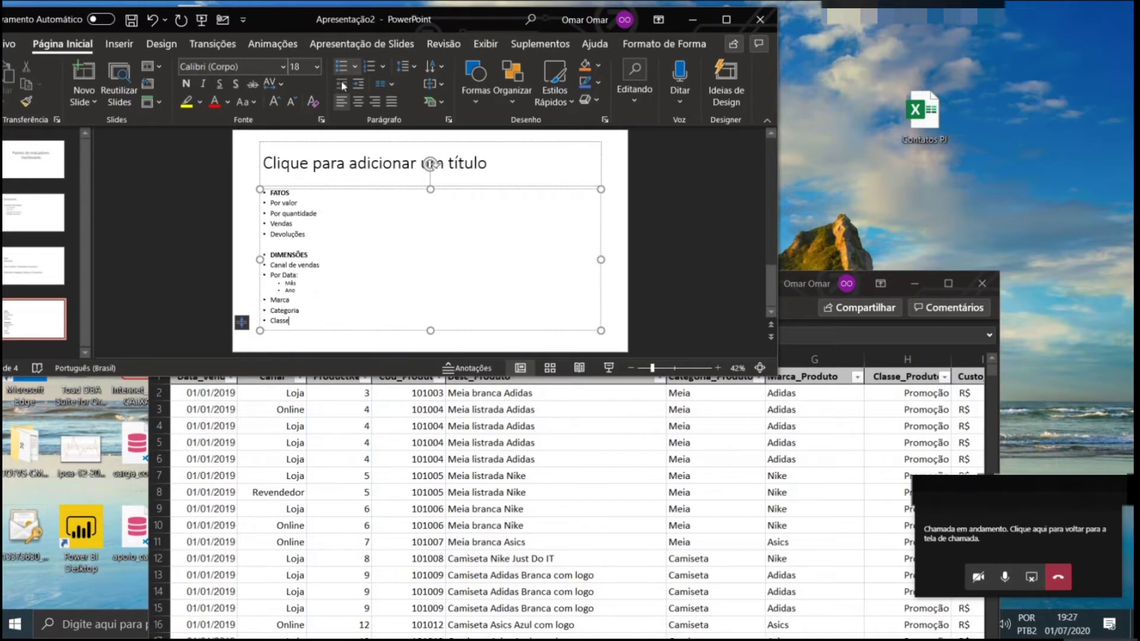
drag(430, 329, 430, 351)
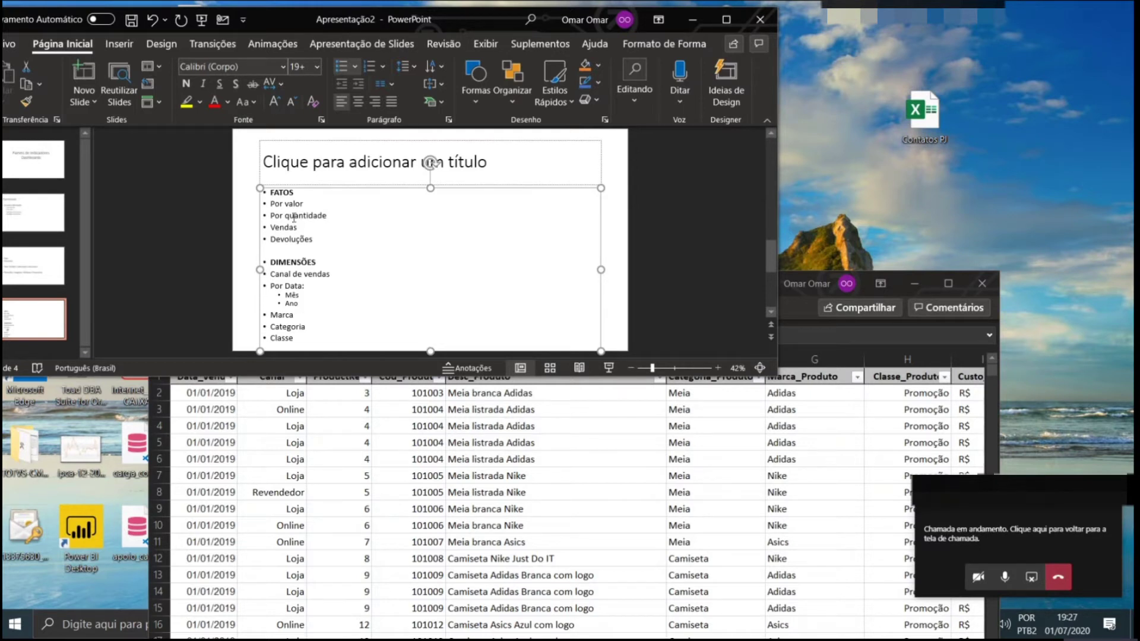
Switch to the dashboard_vendas workbook in Excel and read the Exercício sheet's instructions on pivot tables and added columns.
click(450, 444)
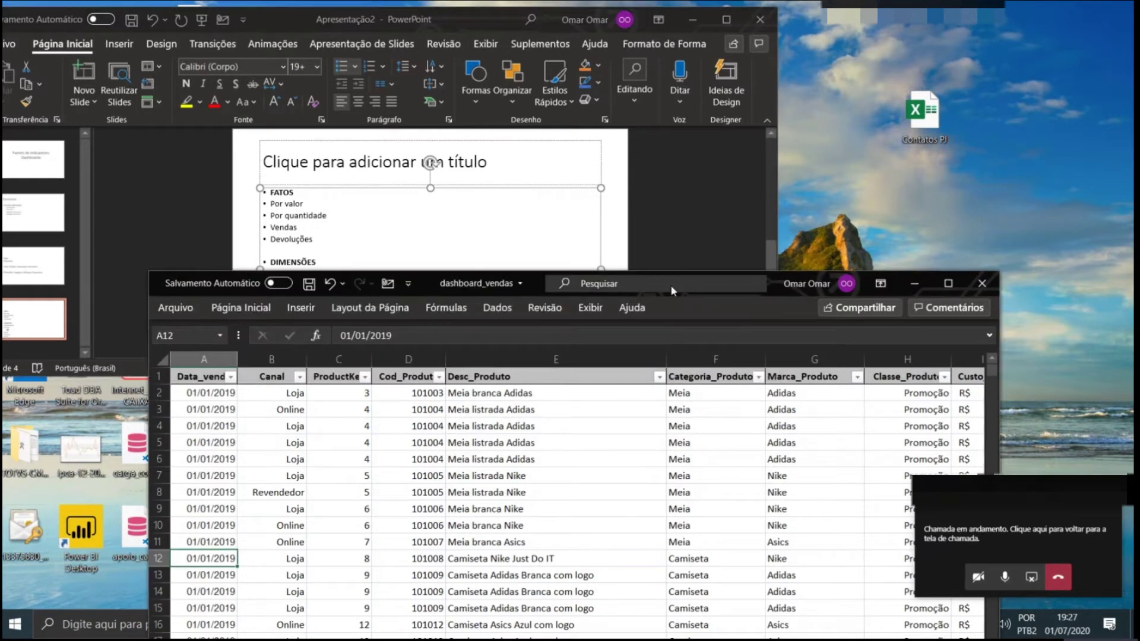
drag(423, 273, 415, 98)
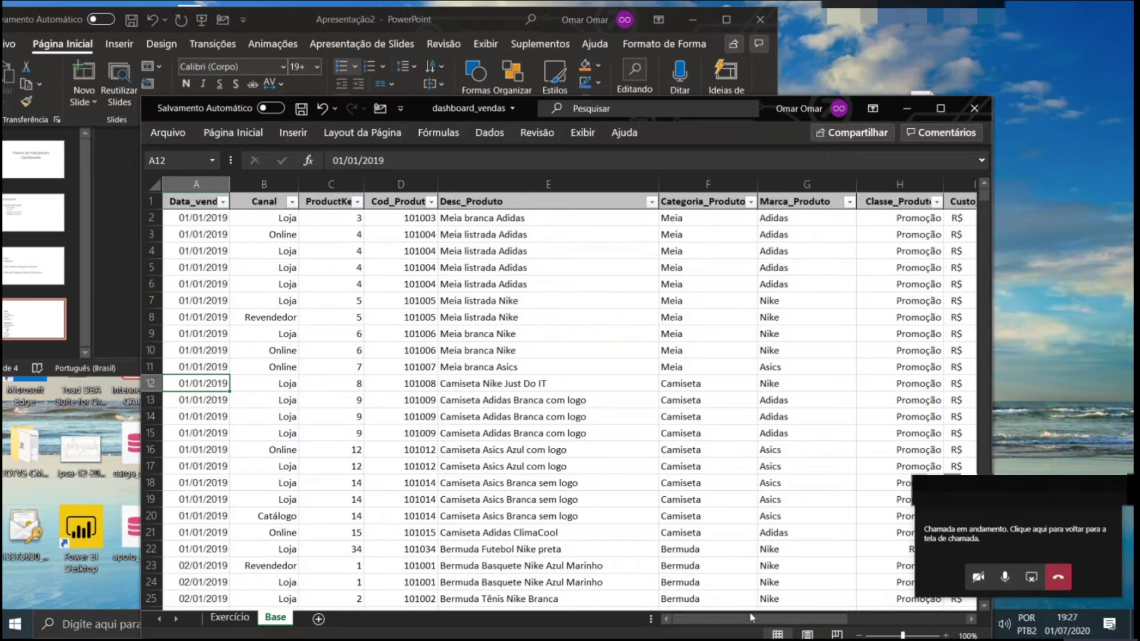
click(230, 617)
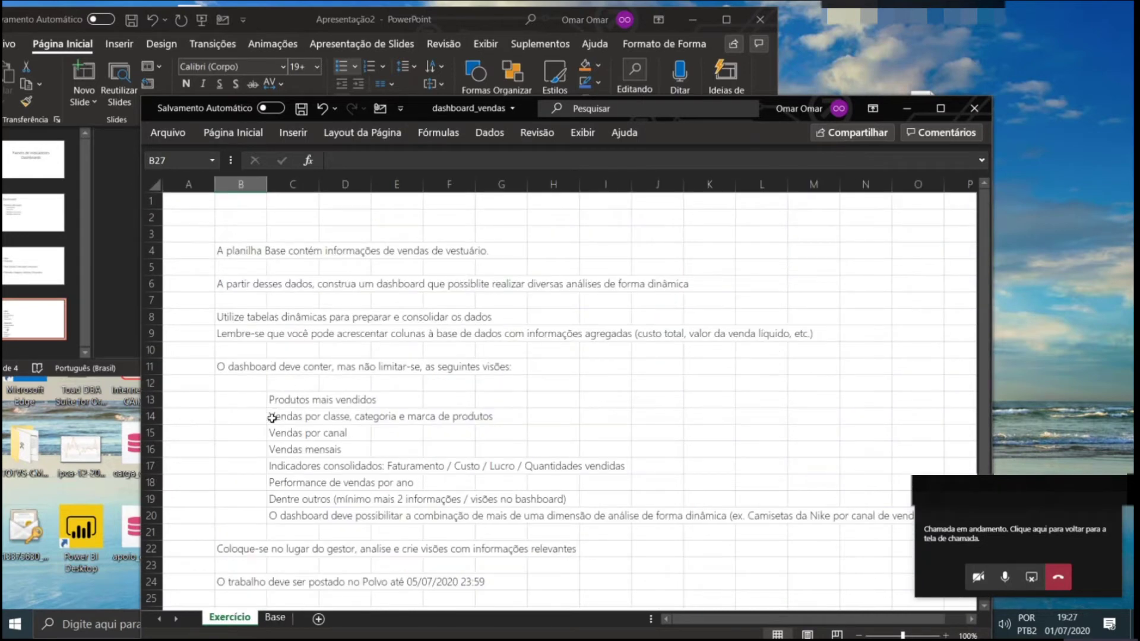
click(221, 320)
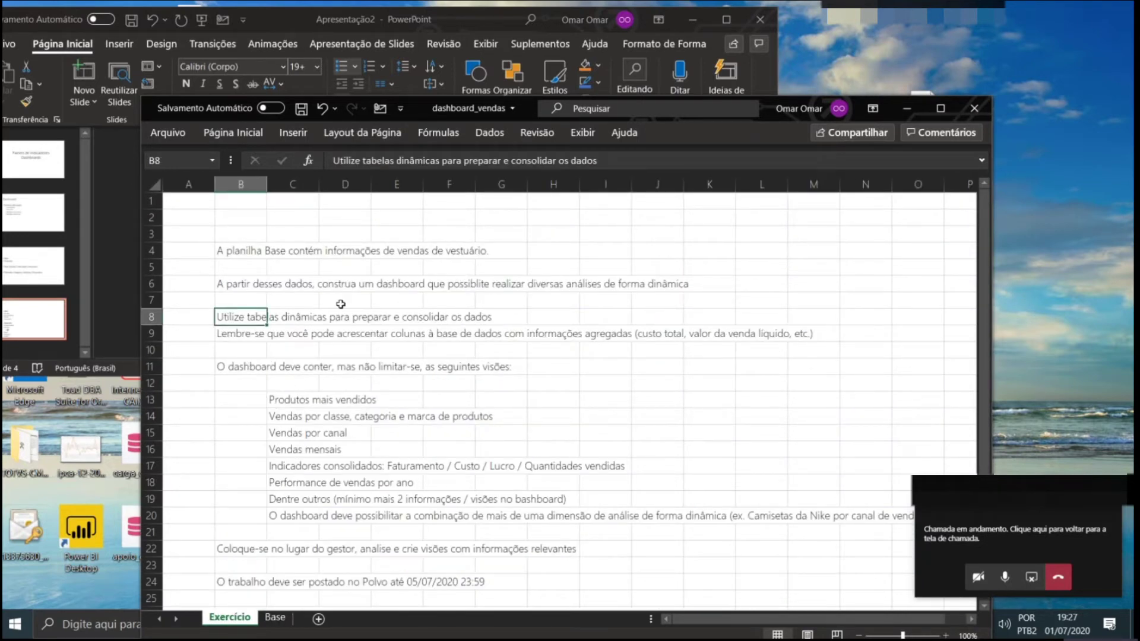
click(233, 339)
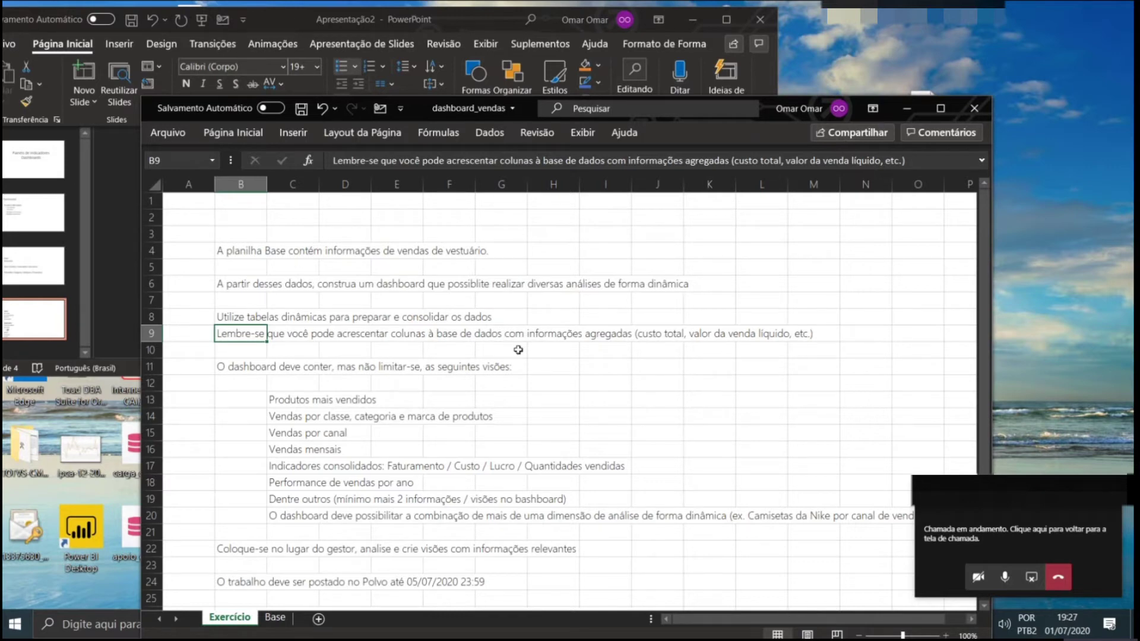
Return to the Base sheet, maximize the workbook, and examine the product, cost, price, sales and returns columns along row 2.
click(267, 616)
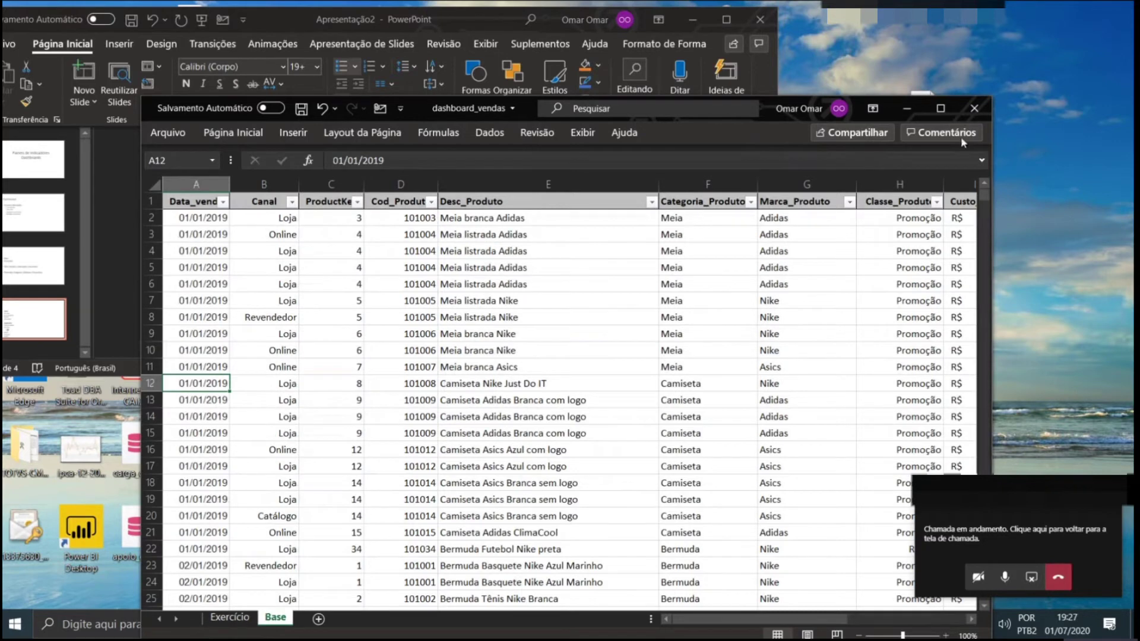
click(948, 110)
drag(794, 584, 898, 582)
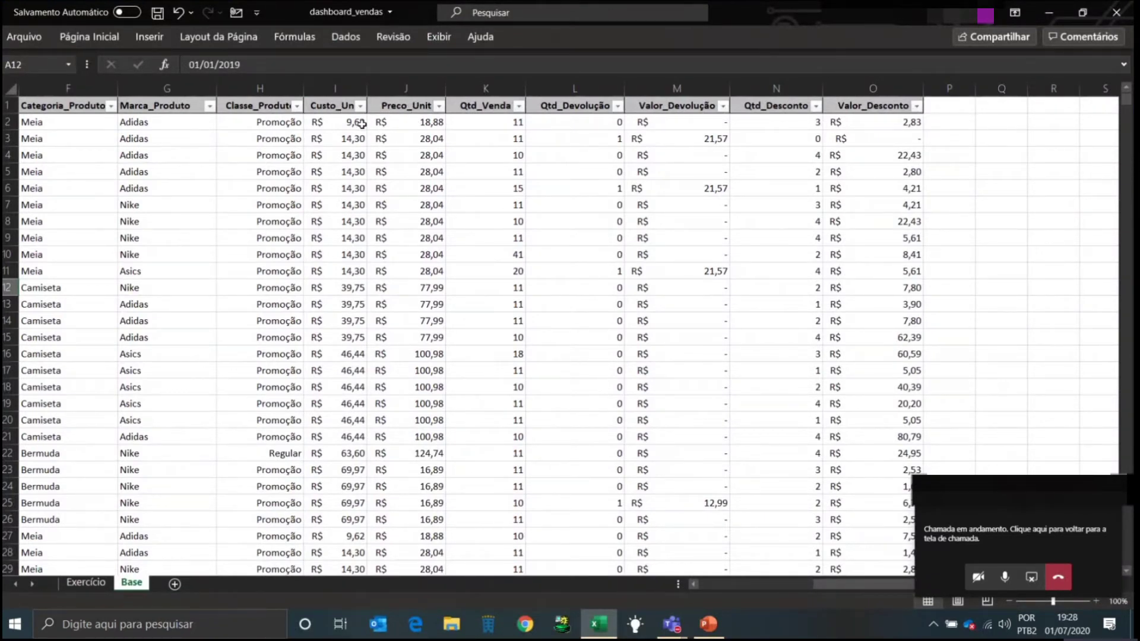
click(496, 123)
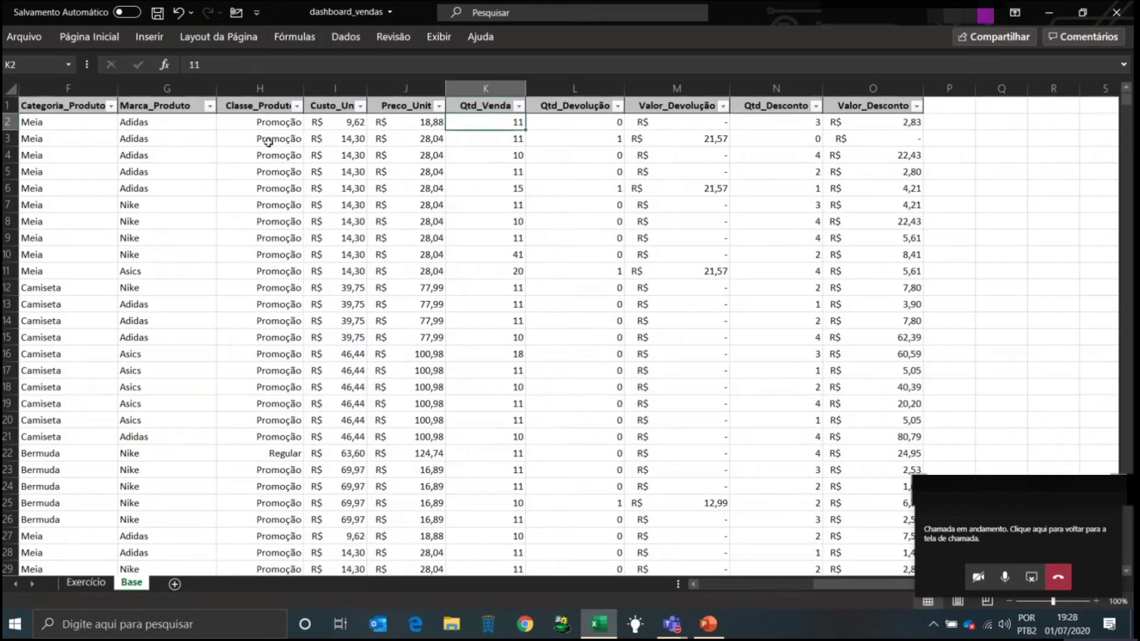
click(204, 123)
key(Left)
key(Left)
key(Left)
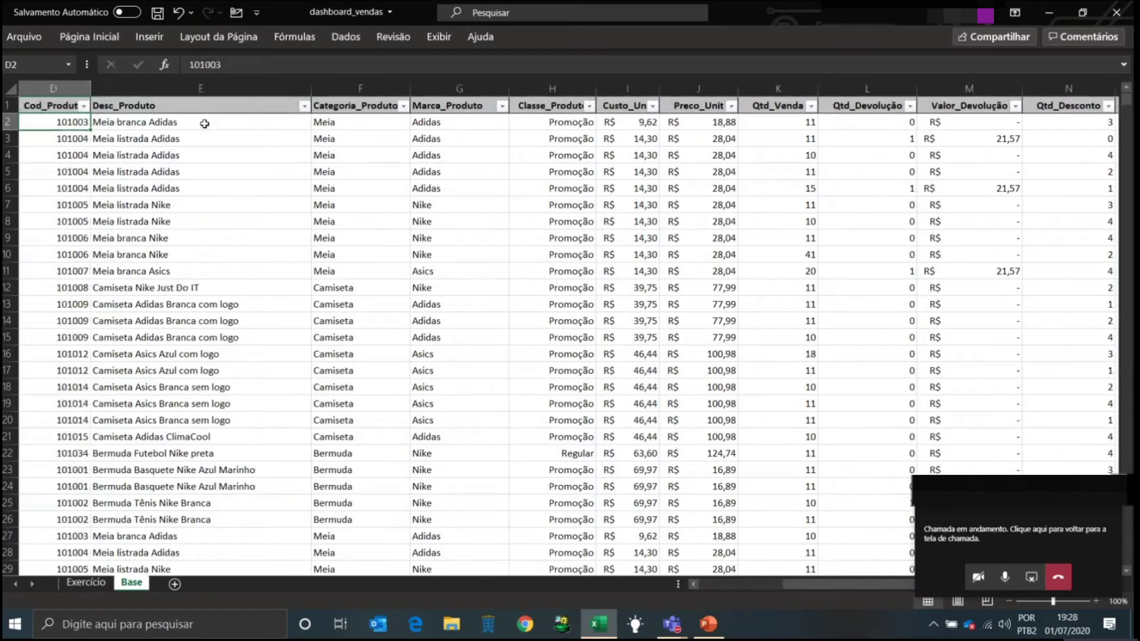
key(Right)
key(Right)
key(Right)
key(Right)
key(Right)
key(Right)
key(Right)
key(Right)
key(Right)
key(Right)
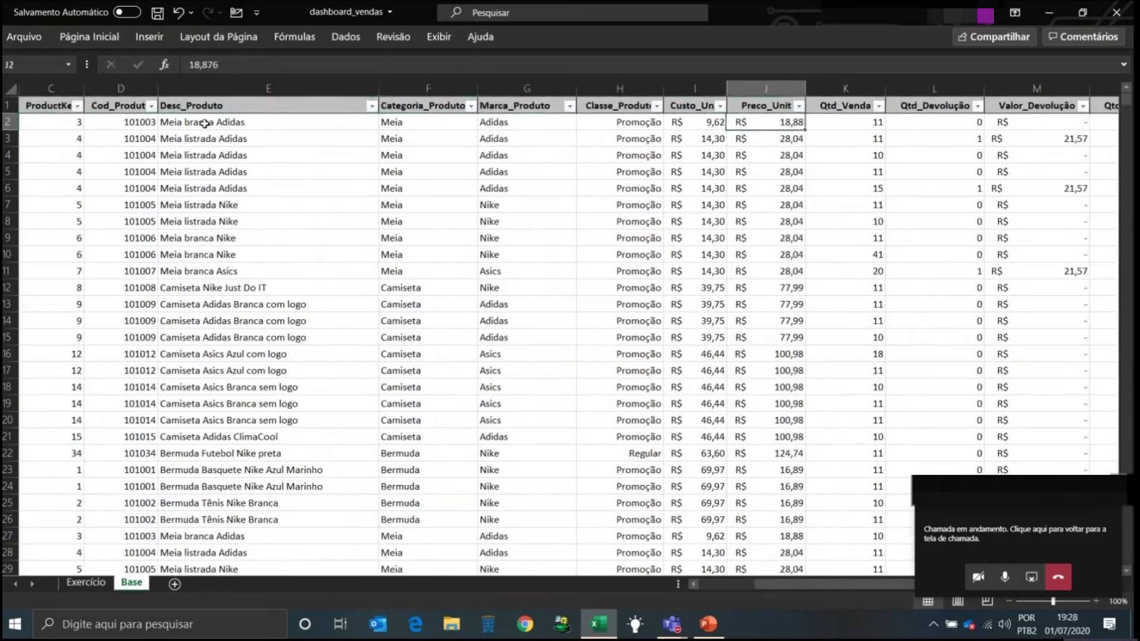
key(Right)
key(Left)
key(Left)
key(Left)
key(Left)
key(Left)
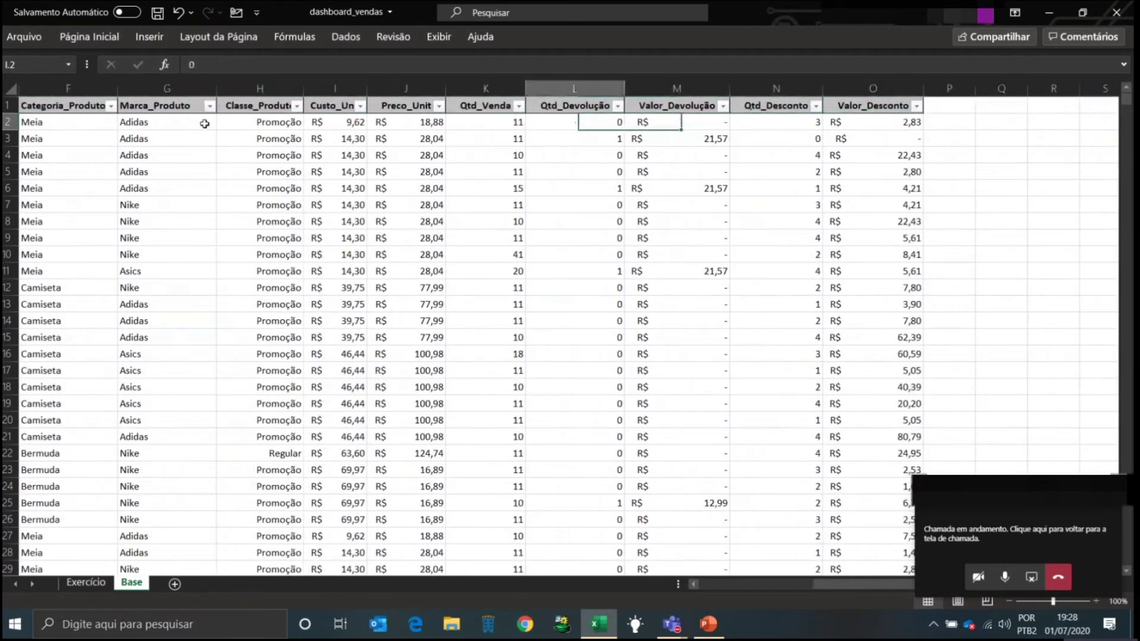
key(Left)
key(Right)
key(Left)
key(Right)
key(Left)
key(Right)
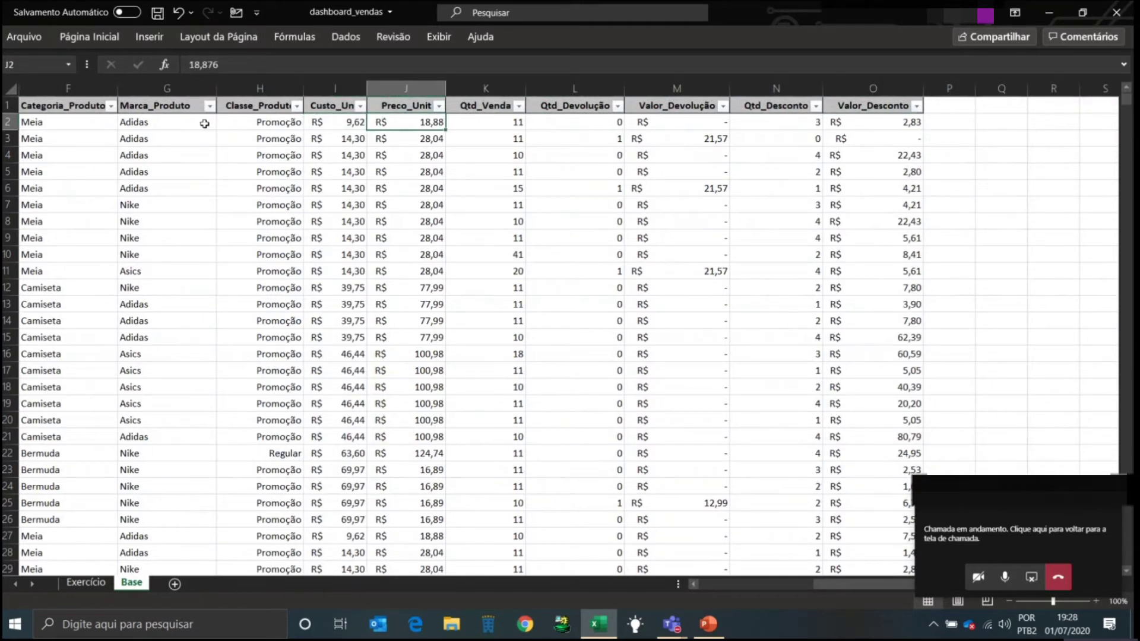
Check the facts list in PowerPoint, then enter the header "custo TOTAL" in cell P1 of the Base sheet and fit column P to it.
click(944, 103)
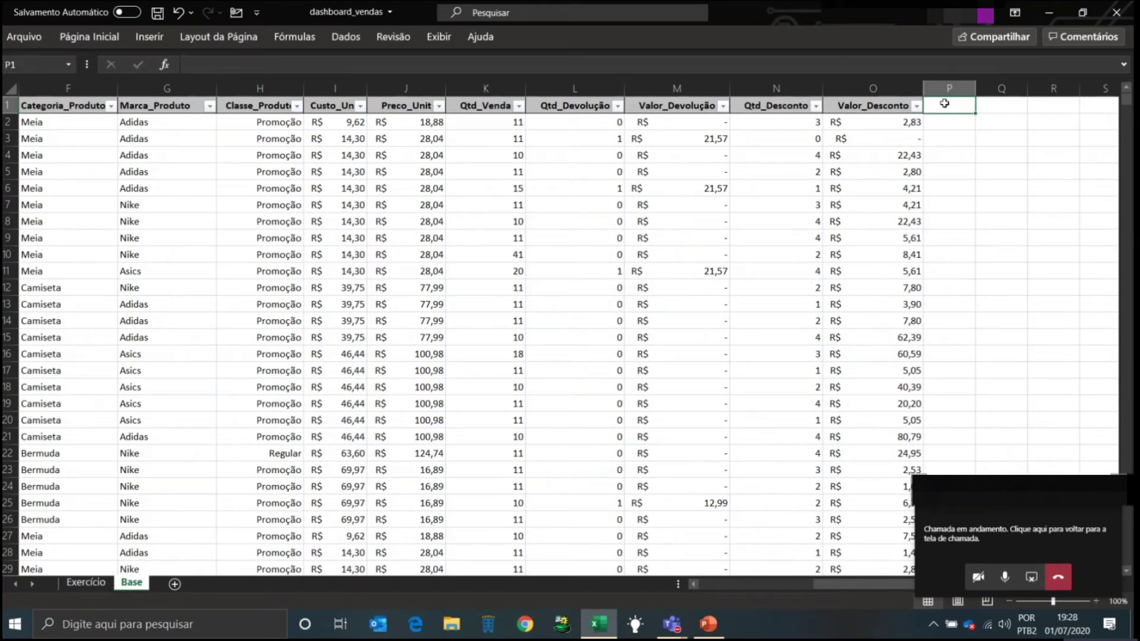
key(alt+Tab)
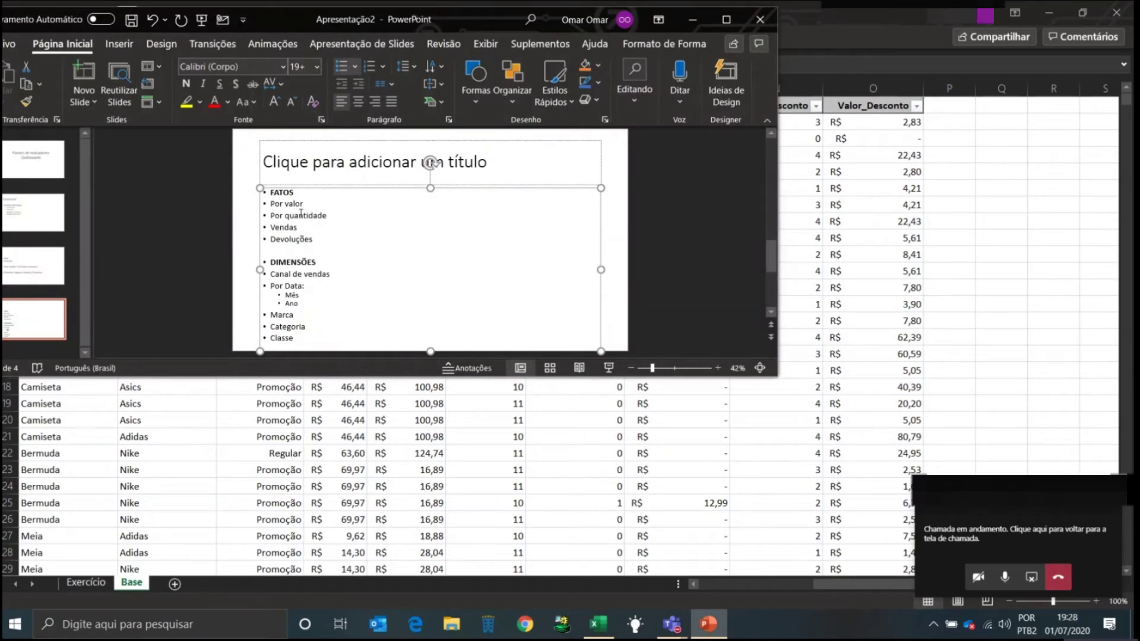
click(868, 202)
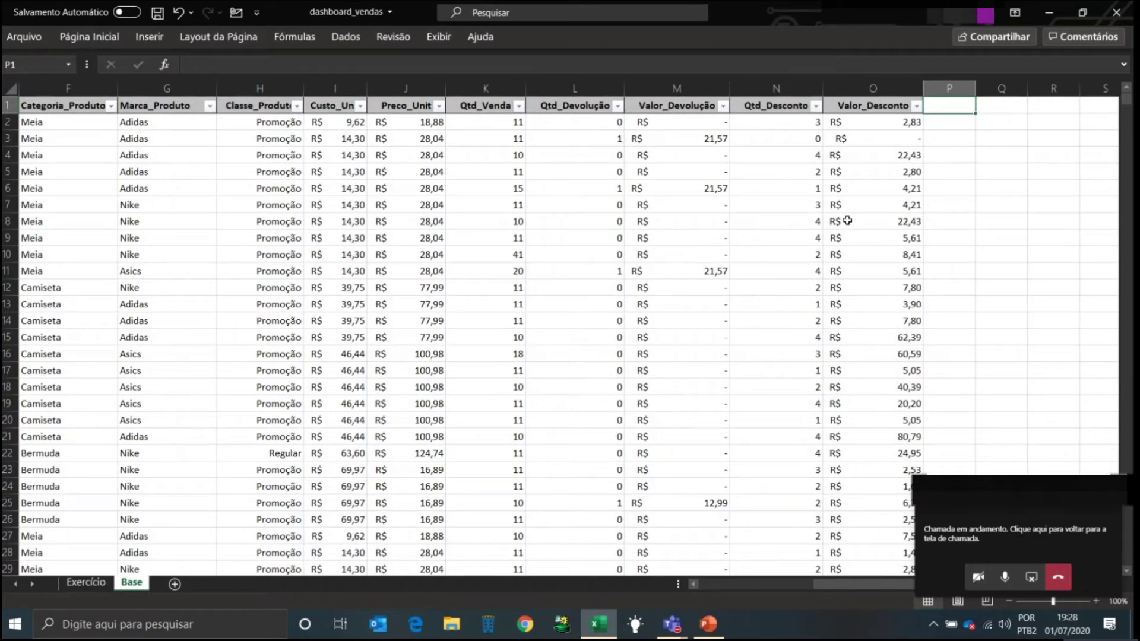
text(custo)
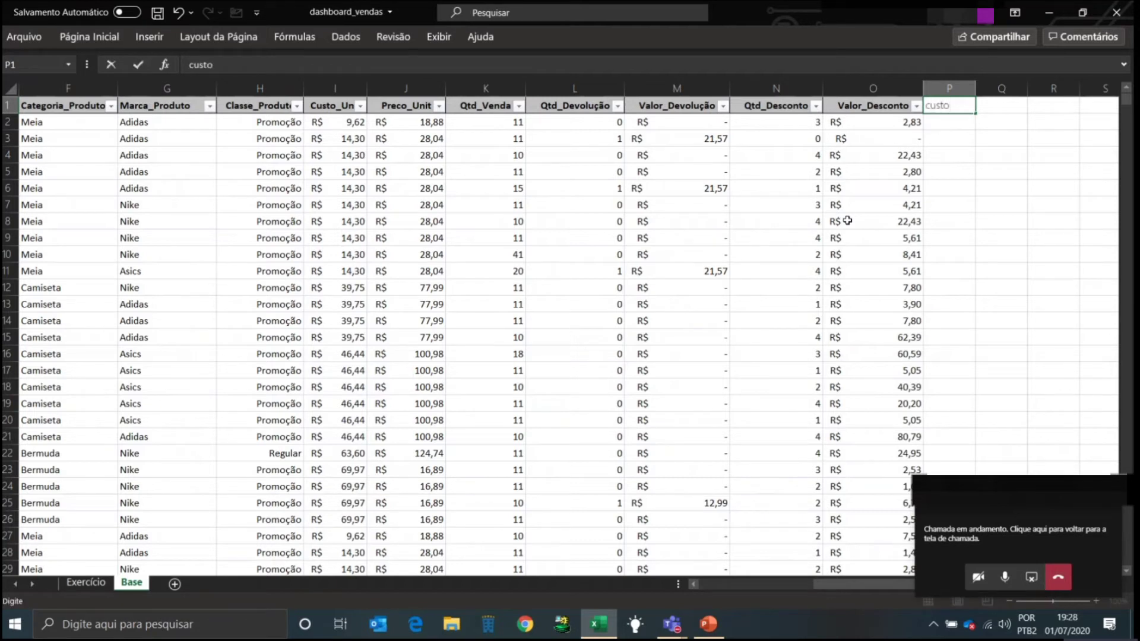
text( TOTAL)
key(ctrl+Return)
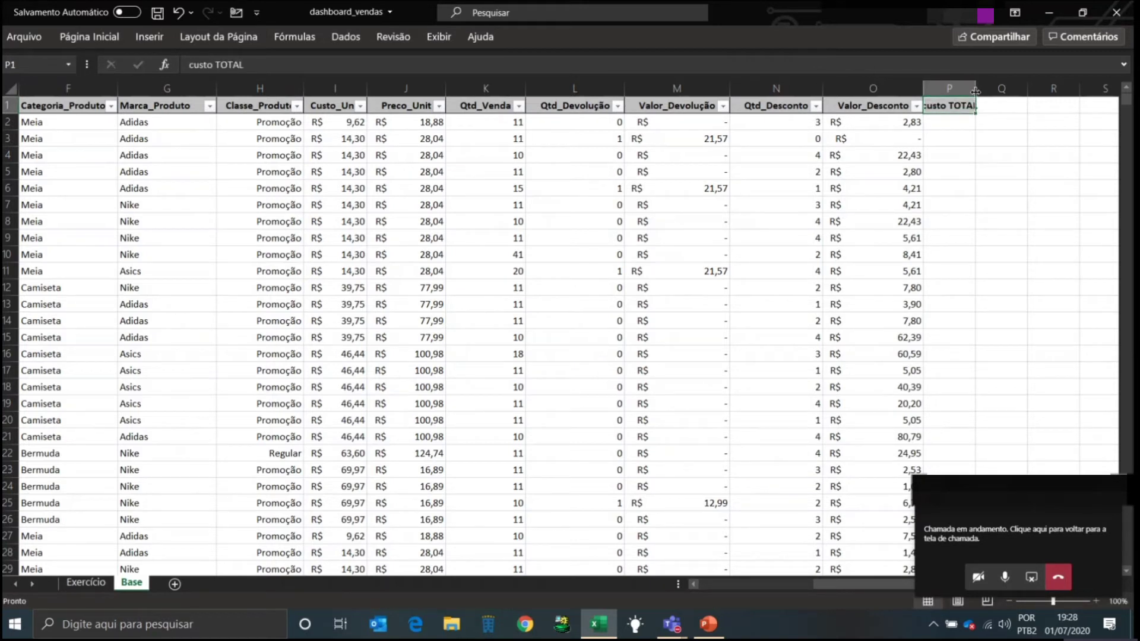
double_click(975, 87)
Enter the formula =(I2*K2)-(L2-I2) in cell P2 to calculate the total cost.
click(952, 122)
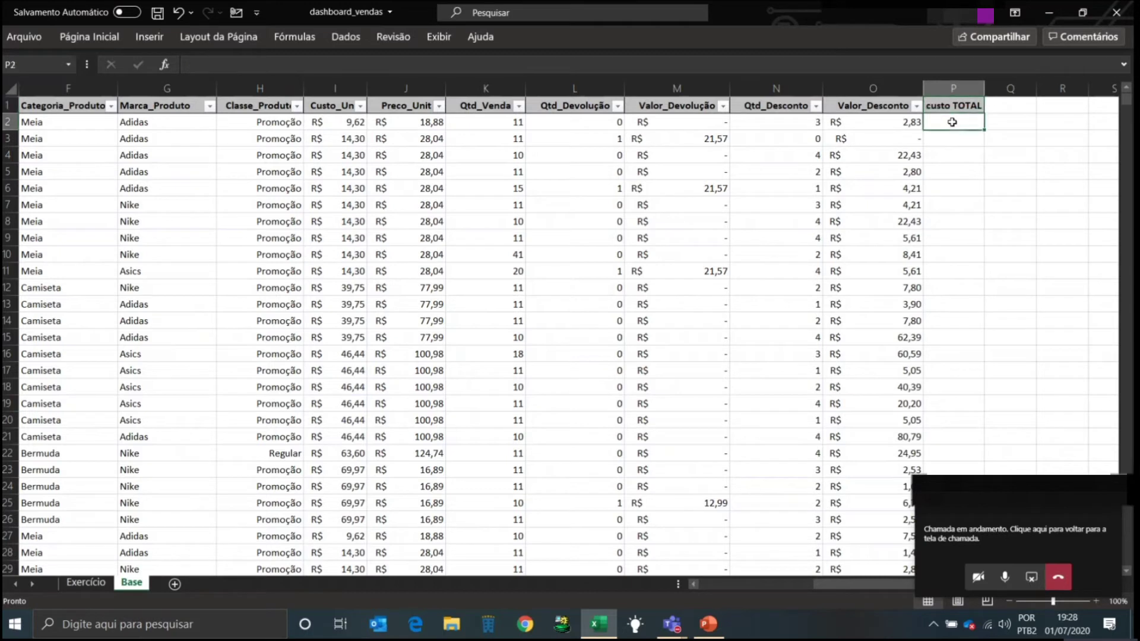
text(=()
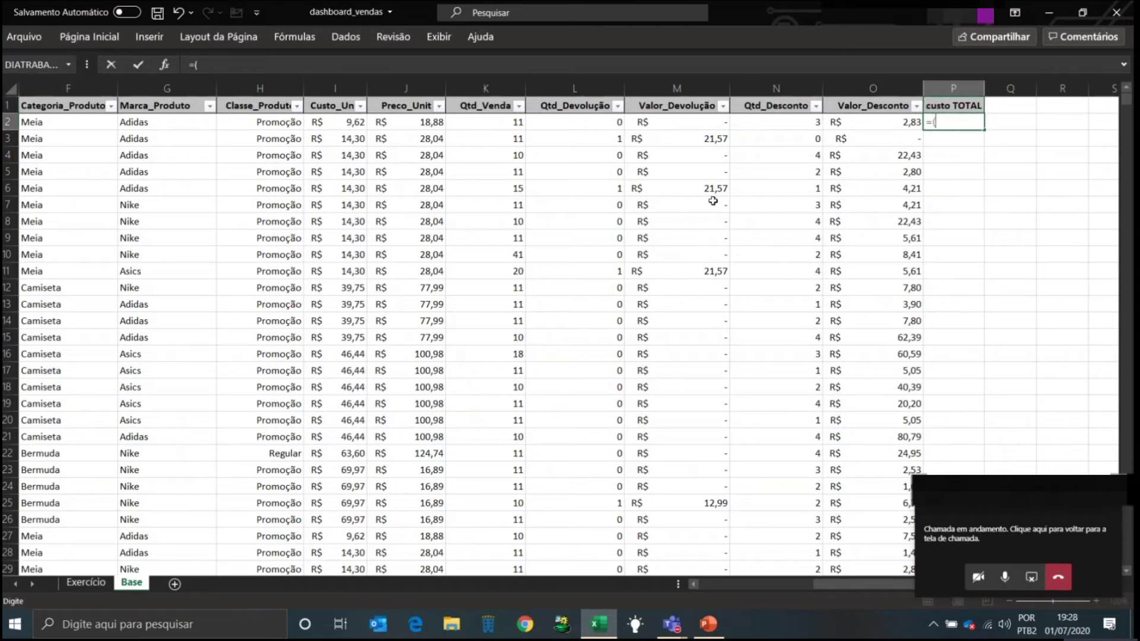
click(327, 122)
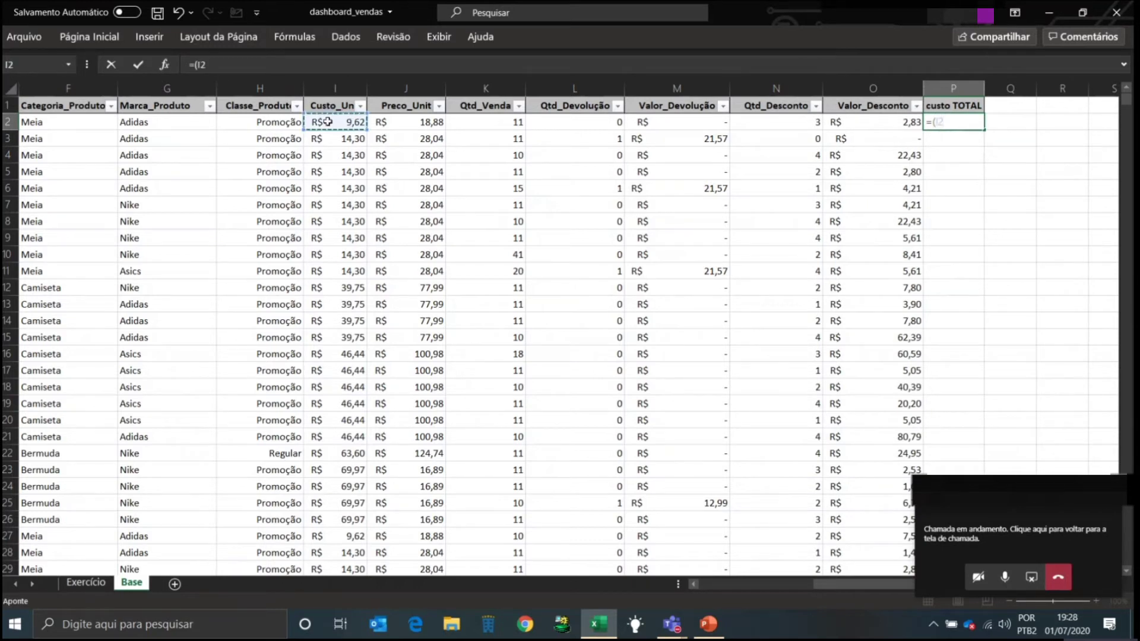
text(*)
click(474, 123)
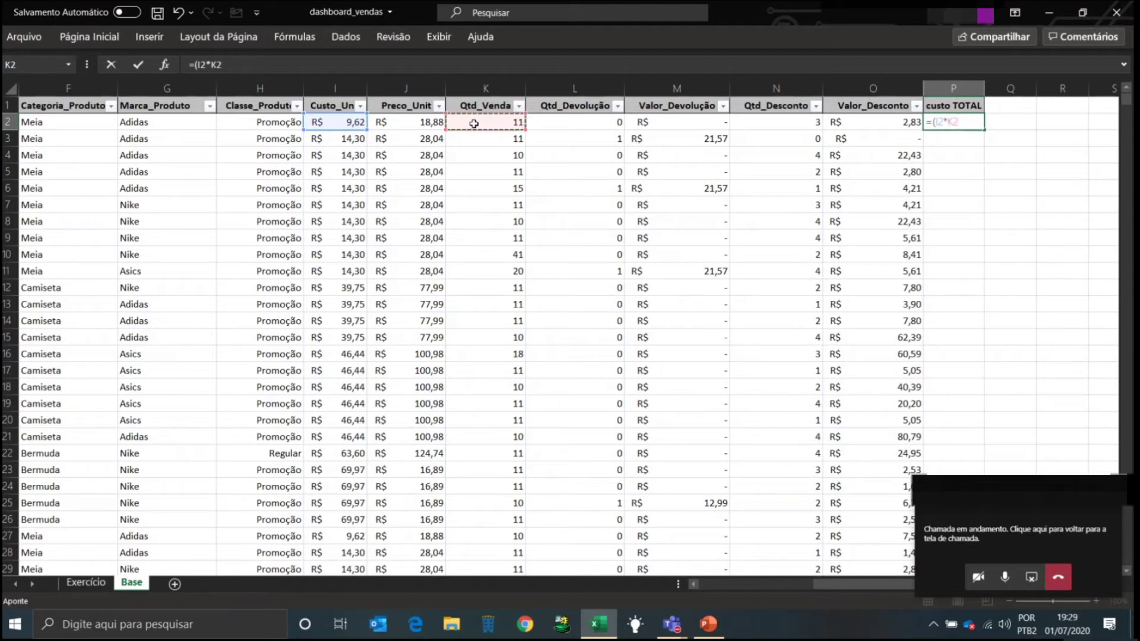
text())
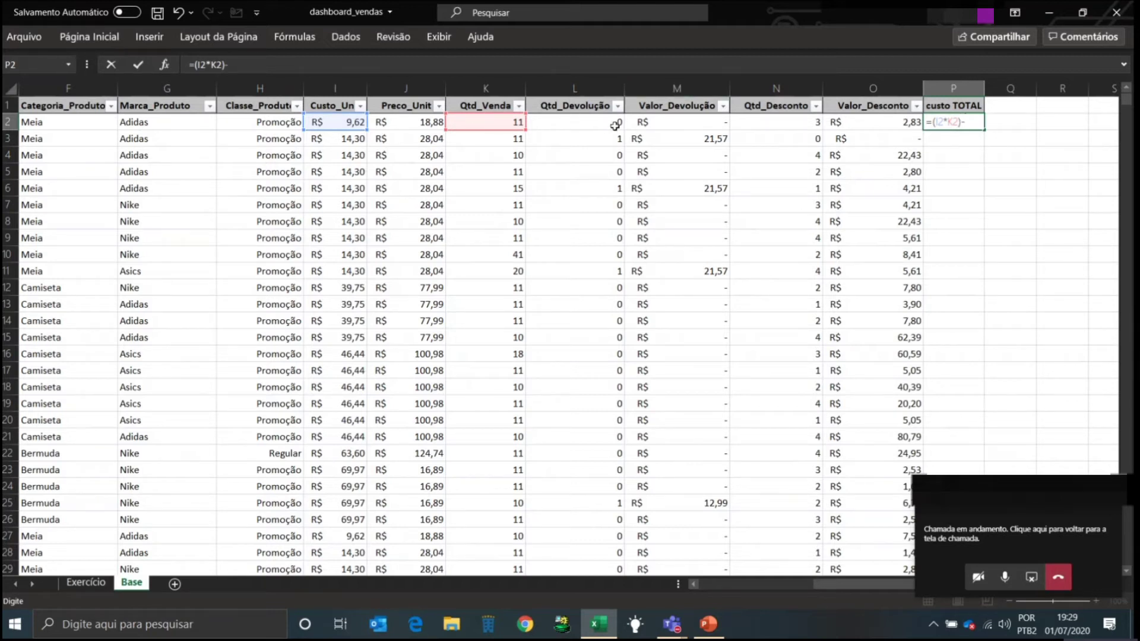
text(-()
click(569, 120)
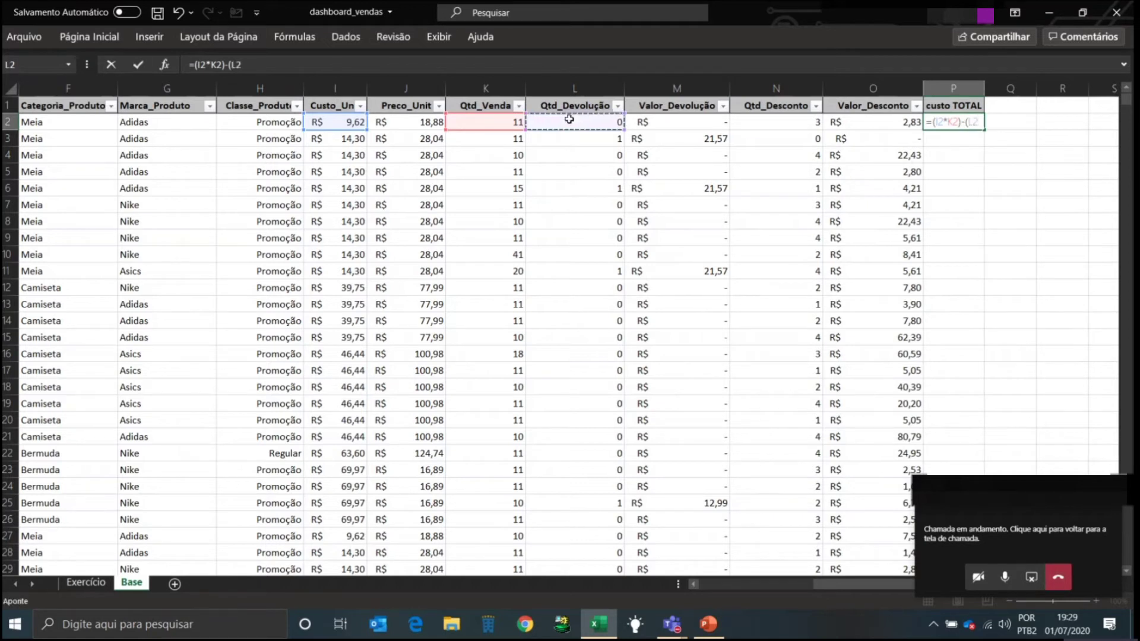
text(-)
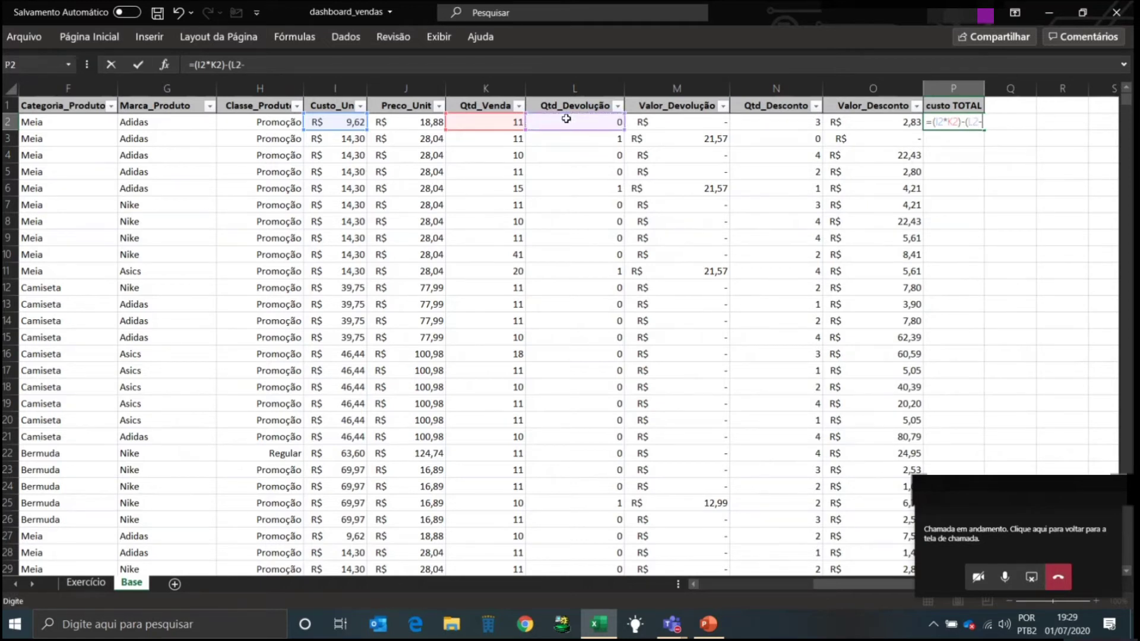
click(336, 122)
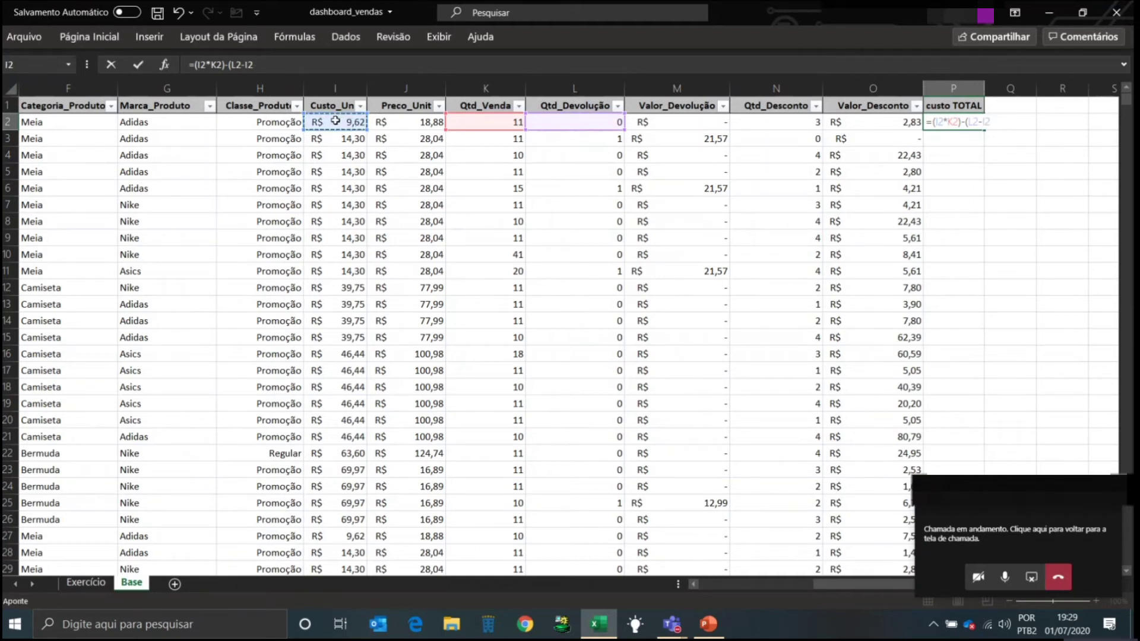
text())
key(Return)
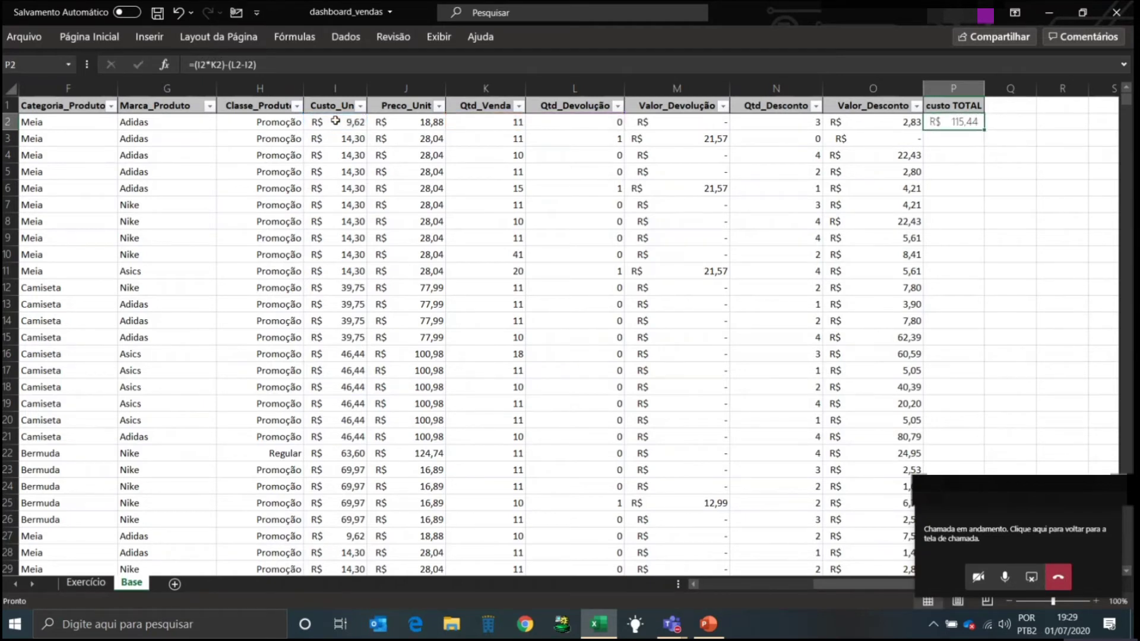
Examine the sales quantity, returns, unit price and unit cost cells in rows 2 and 3 to check the total cost logic.
click(493, 138)
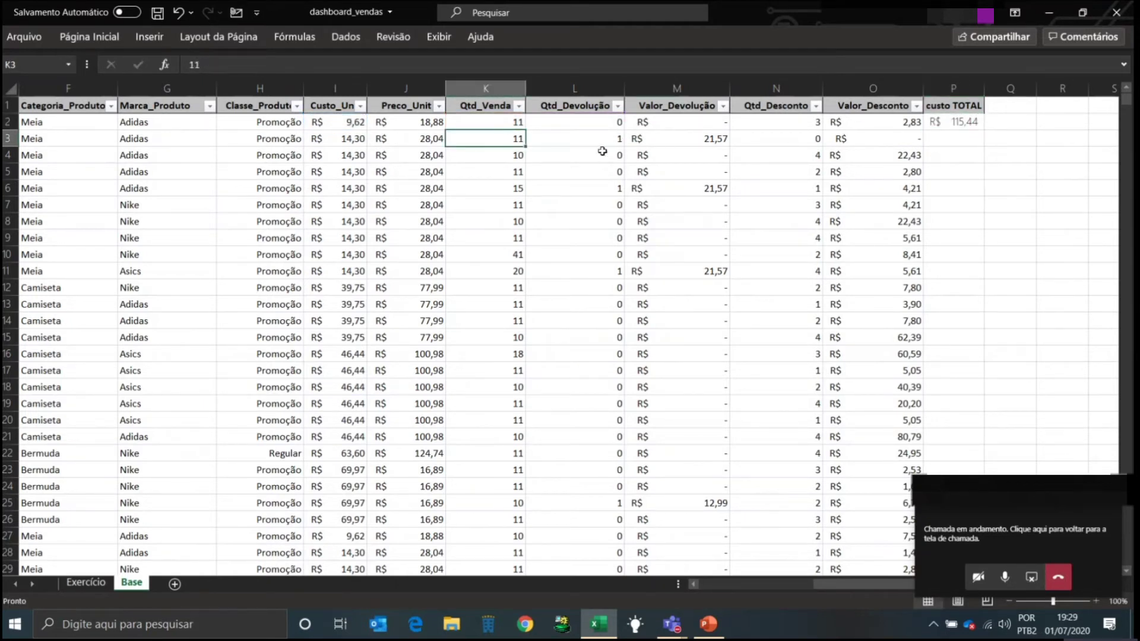
click(590, 136)
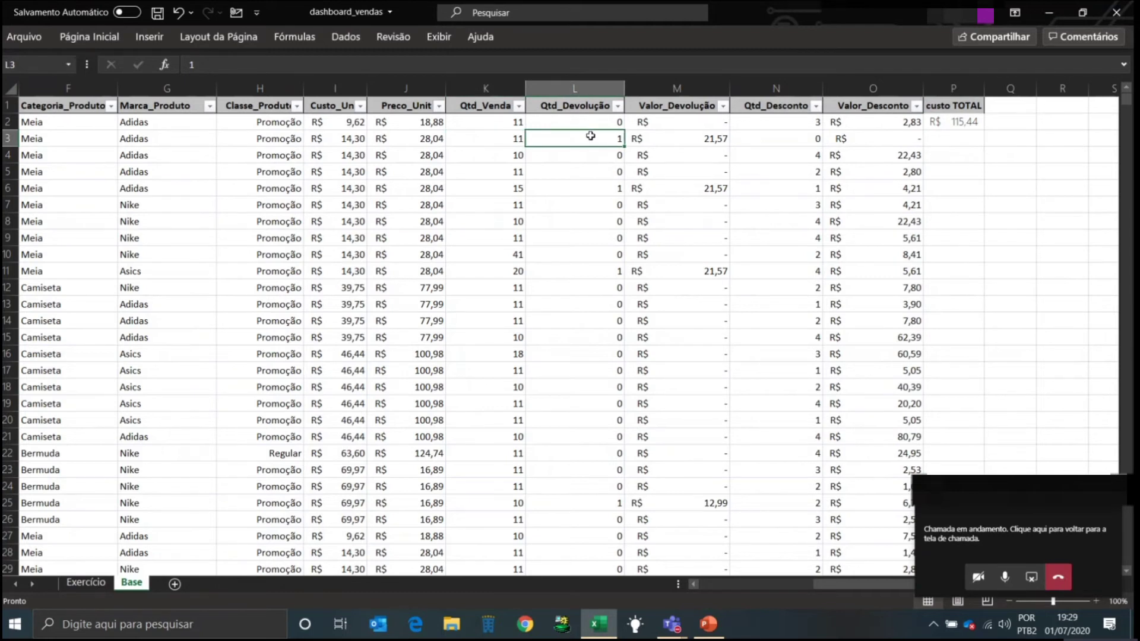
click(689, 136)
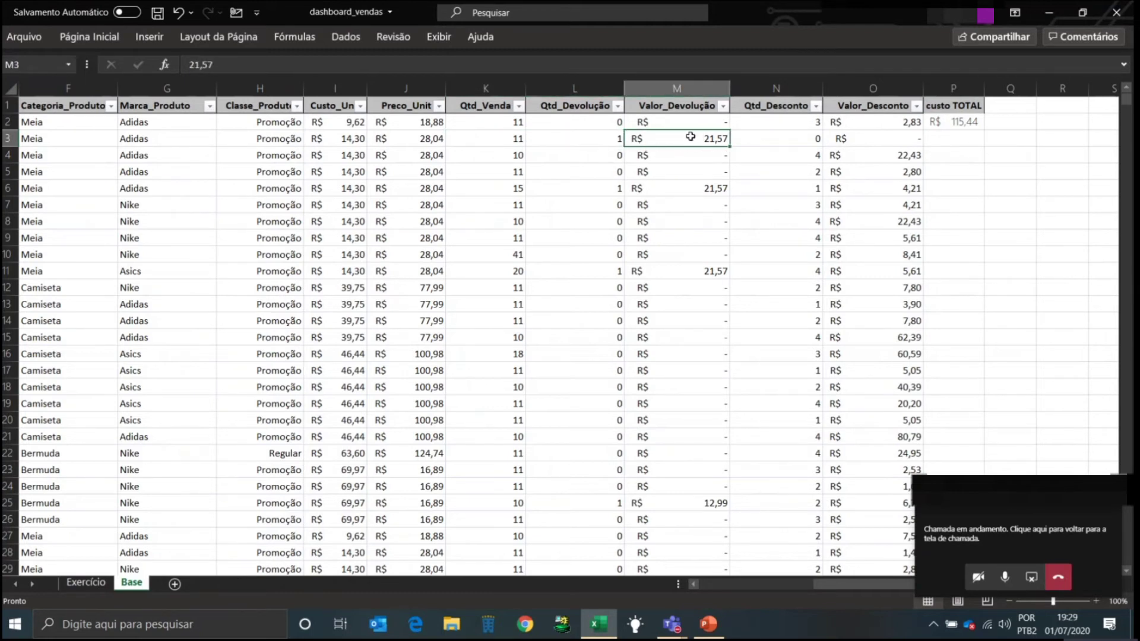
click(419, 137)
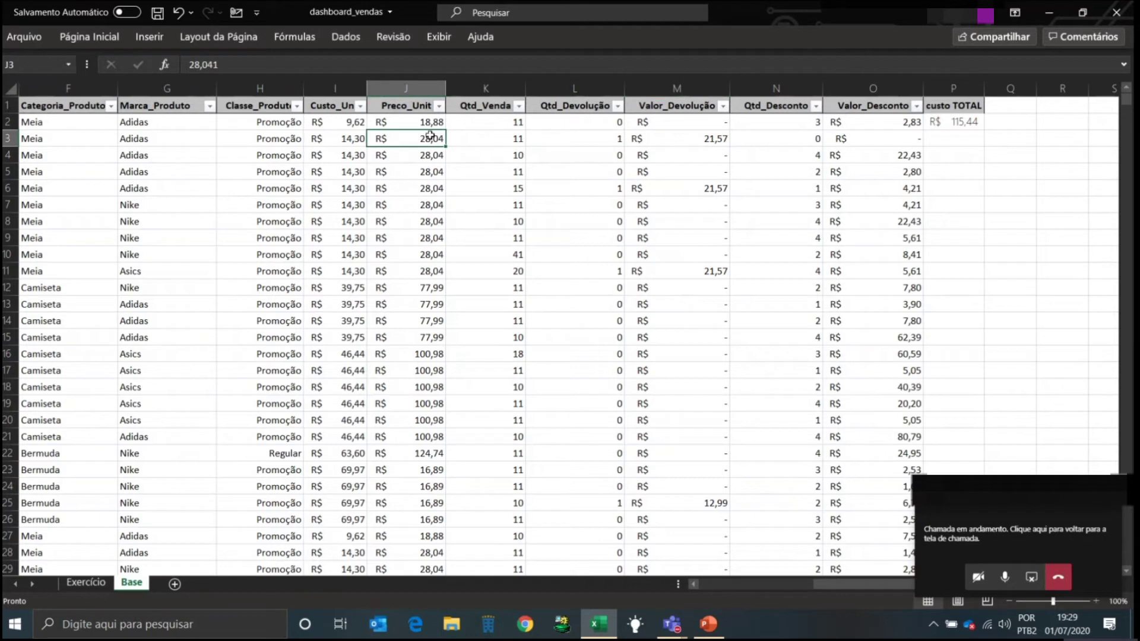
click(349, 137)
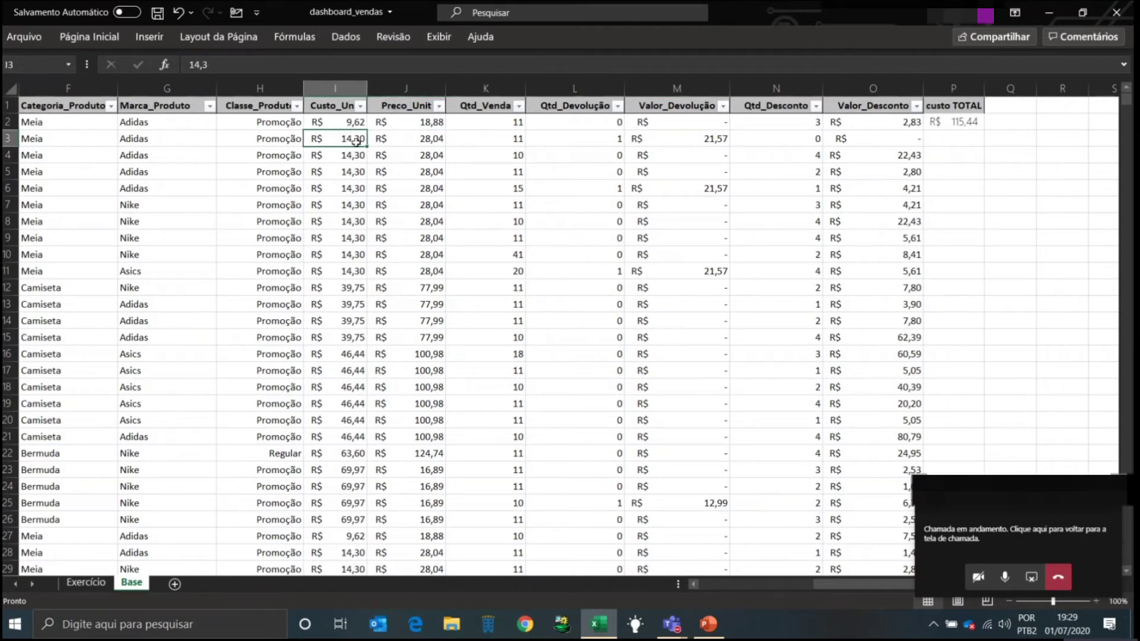
click(942, 105)
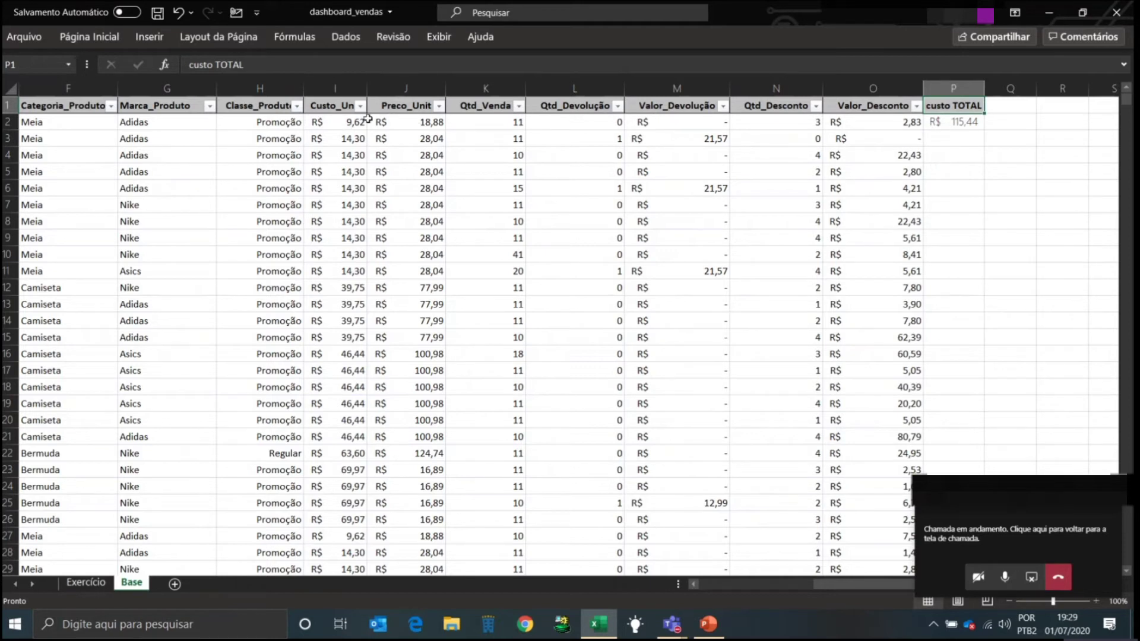
click(327, 122)
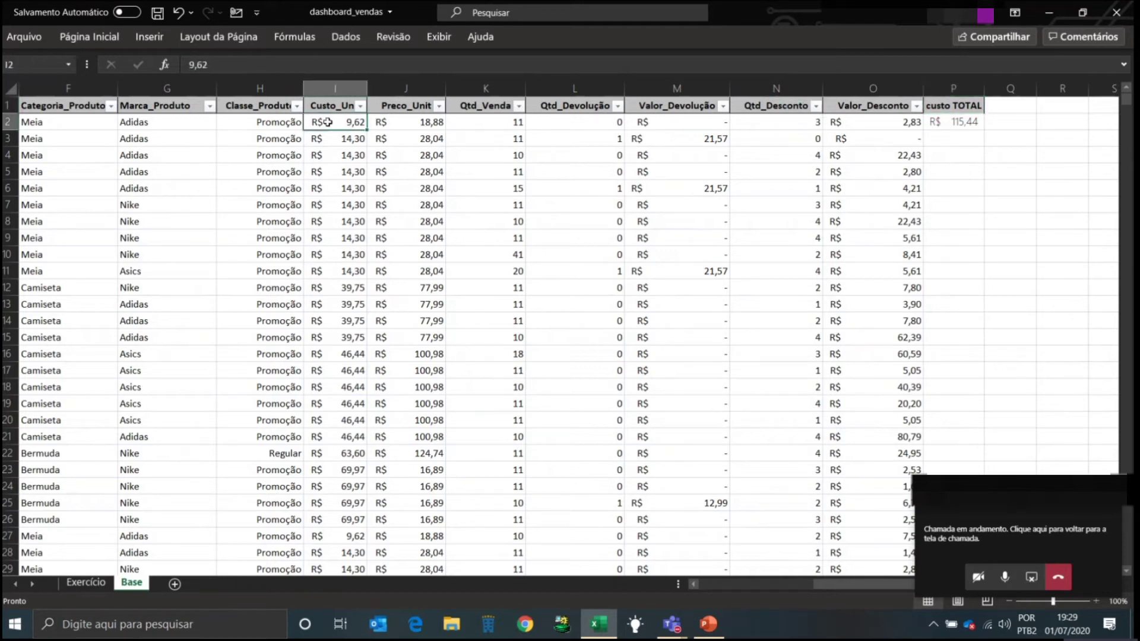
click(496, 120)
click(613, 123)
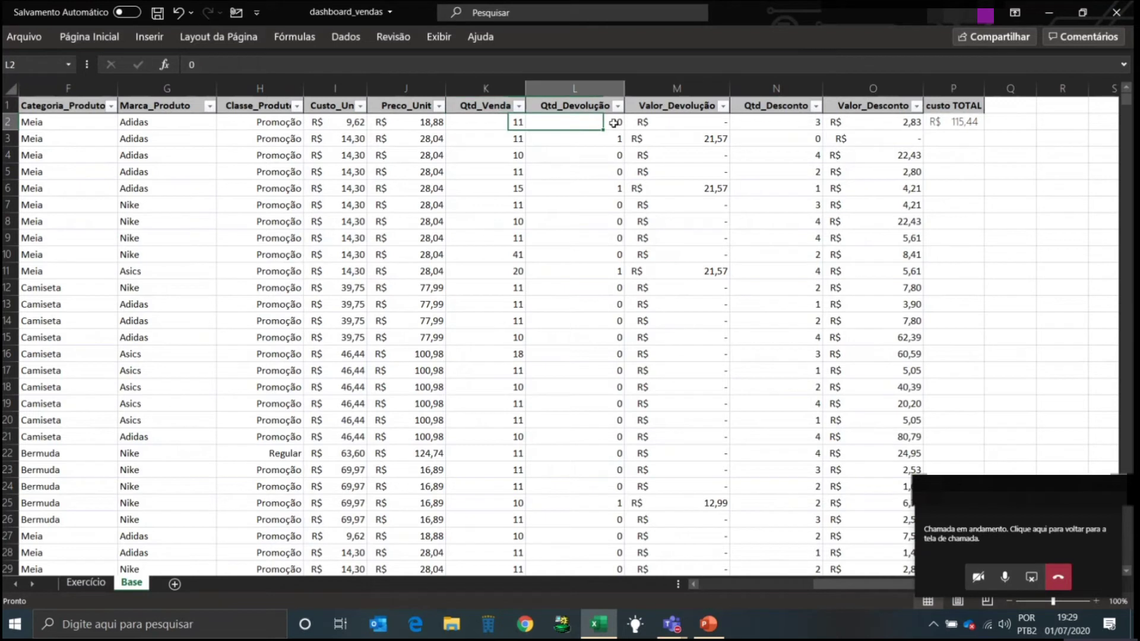
Rewrite the custo TOTAL formula in P2 as =(I2*(K2-L2)) and fill it down the column.
double_click(958, 122)
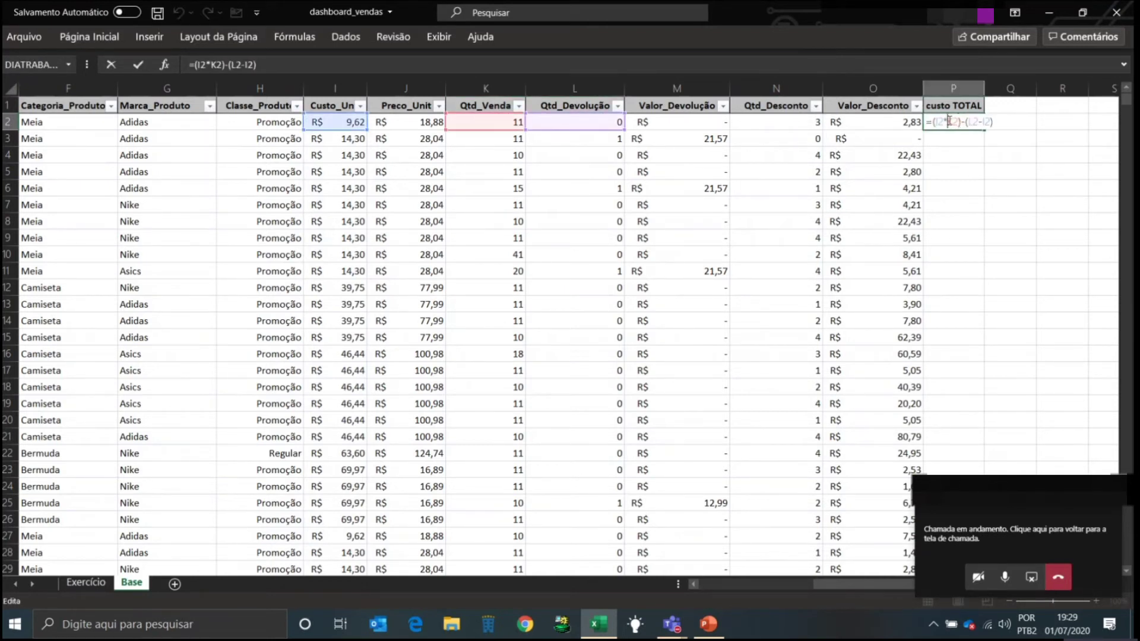
key(BackSpace)
key(BackSpace)
key(BackSpace)
key(BackSpace)
key(BackSpace)
key(BackSpace)
key(BackSpace)
key(BackSpace)
key(BackSpace)
key(BackSpace)
key(BackSpace)
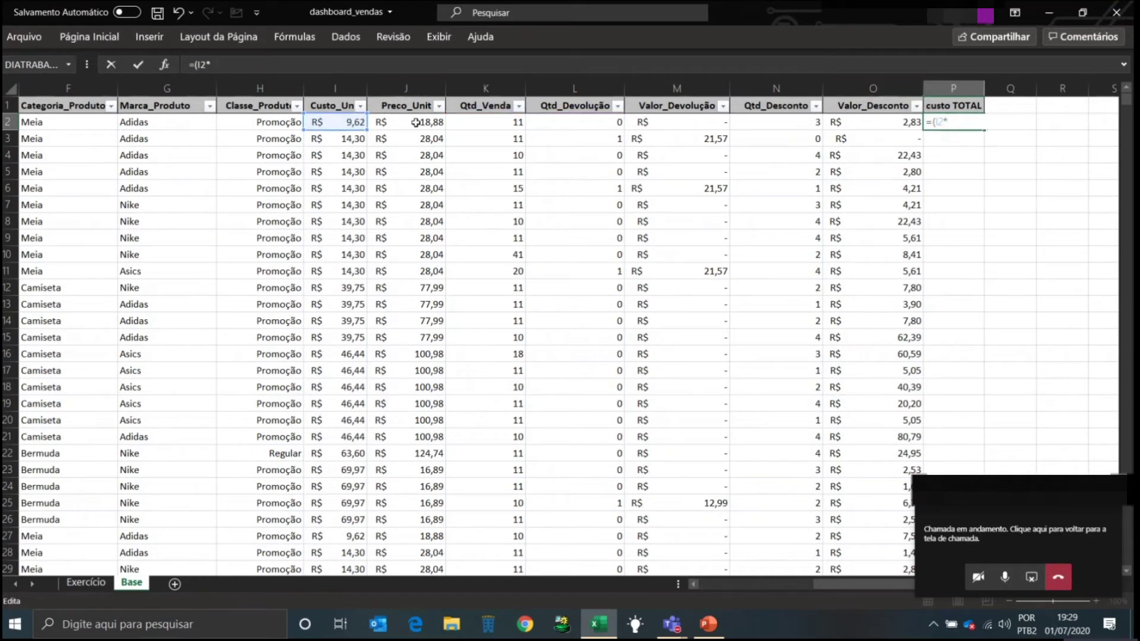
text(()
click(476, 123)
text(-)
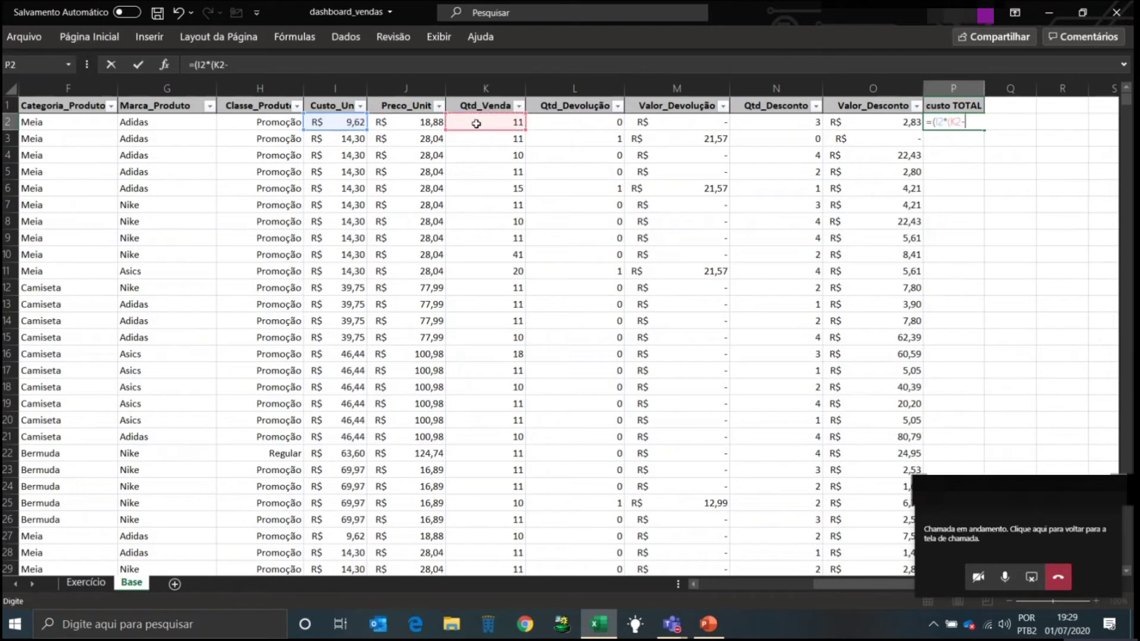
click(549, 122)
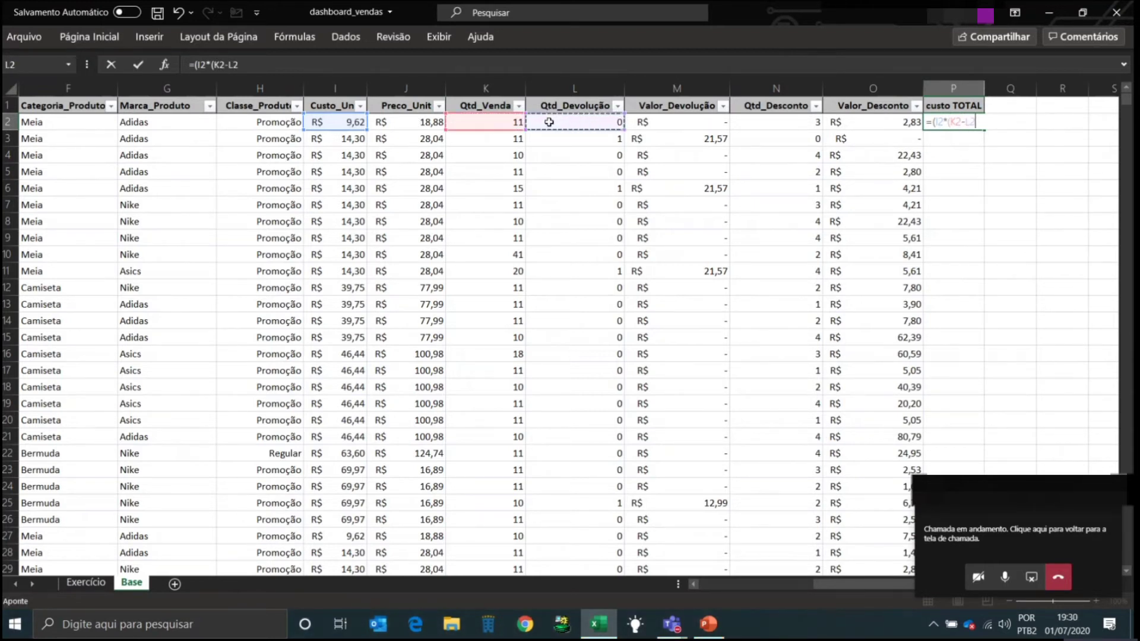
text())
key(ctrl+Return)
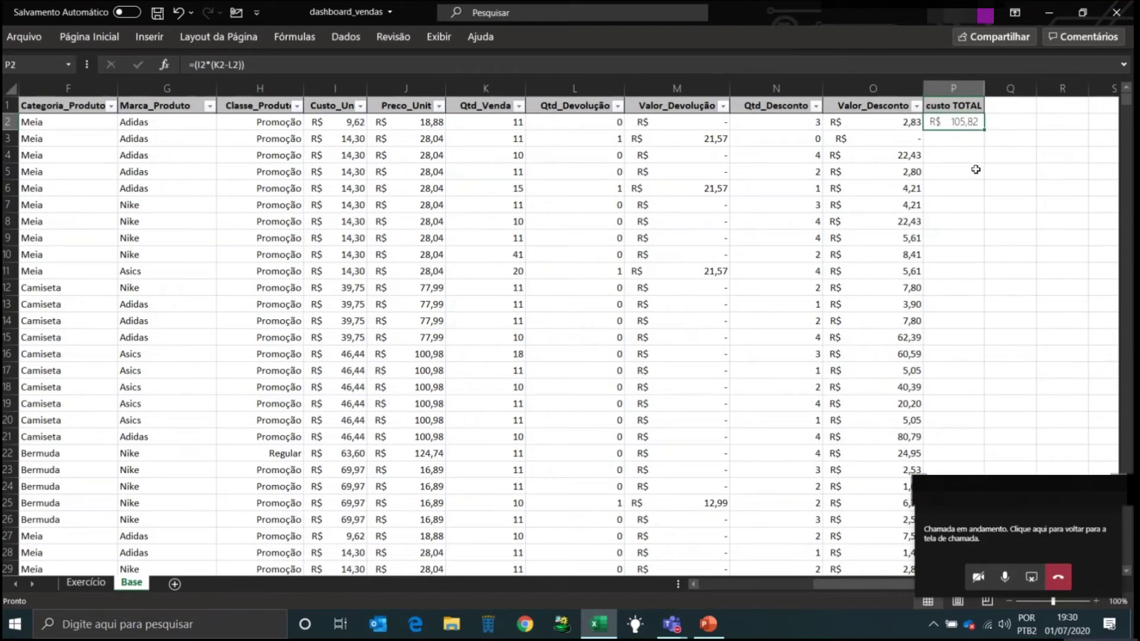
double_click(985, 133)
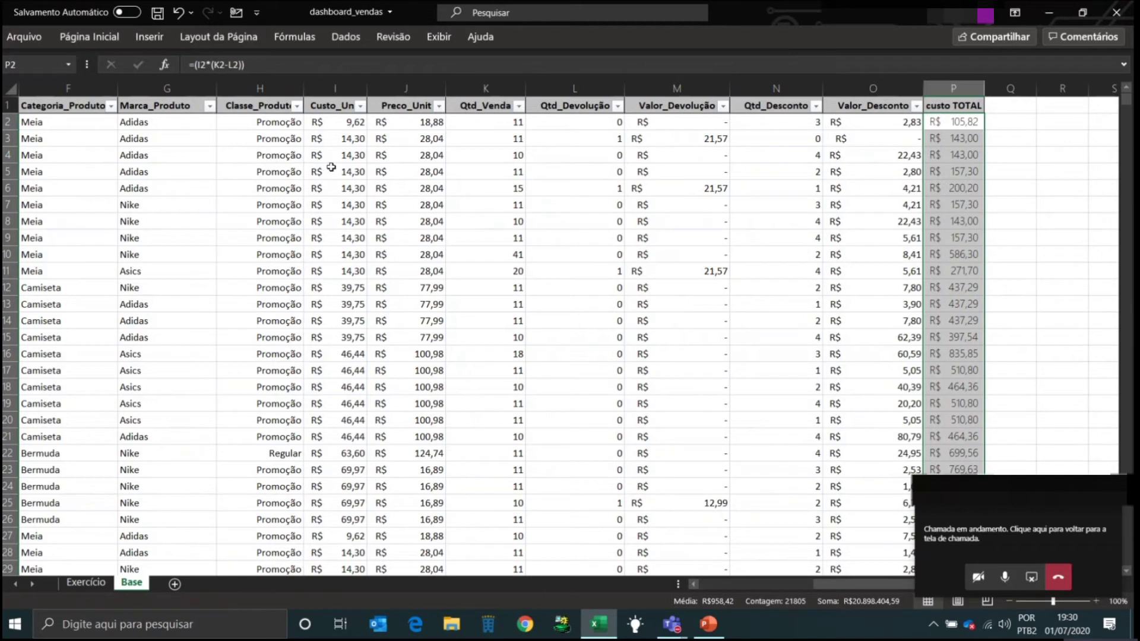
Enter the header "Venda TOTAL" in cell Q1.
click(1015, 103)
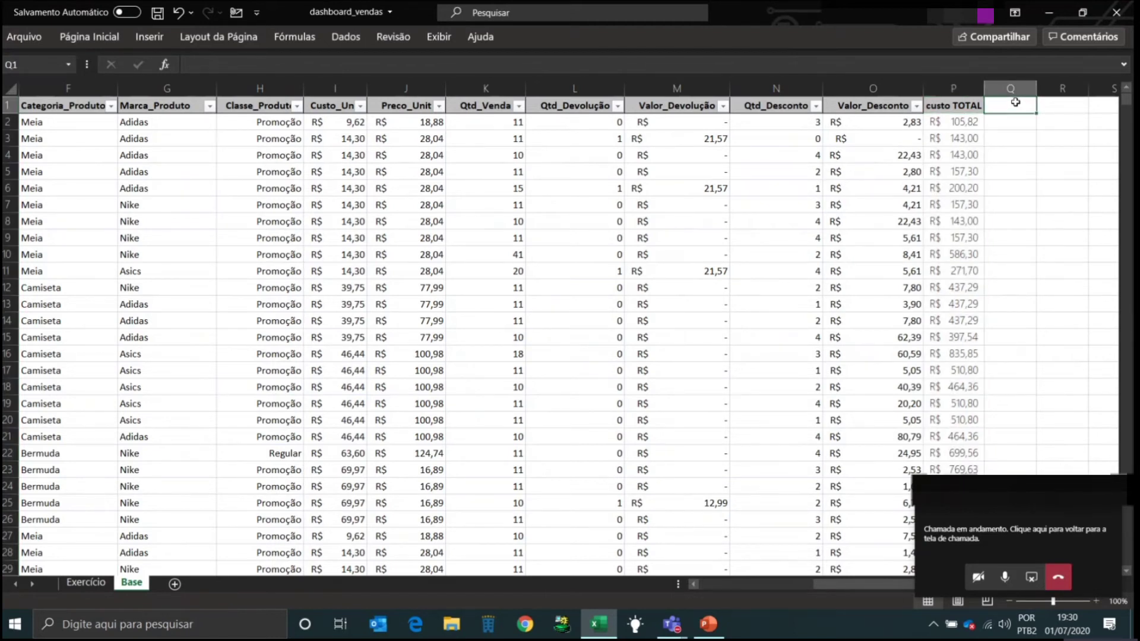
text(Venda)
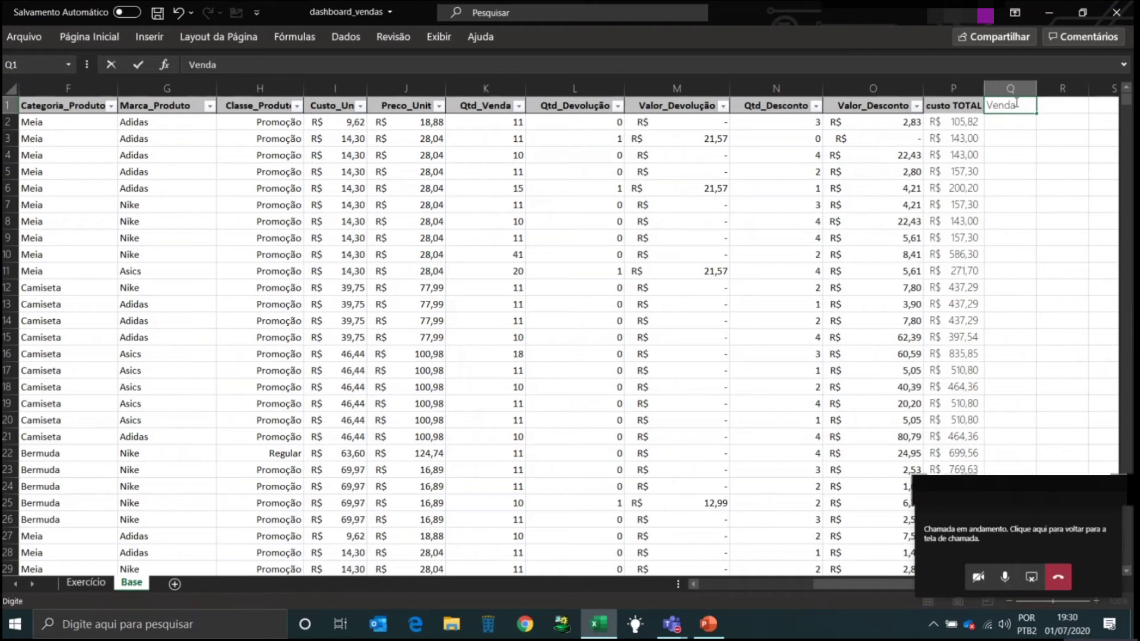
text( TOTAL)
key(Return)
Enter the formula =(J2*K2)-(L2*M2)-(N2*O2) in cell Q2 to calculate total sales net of returns and discounts.
text(=)
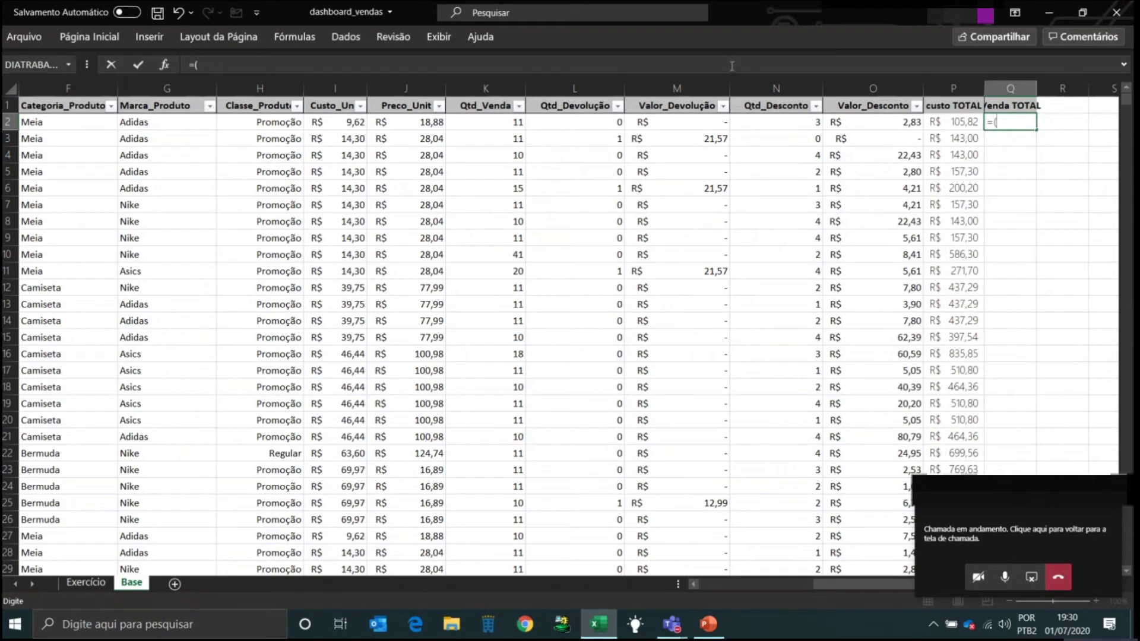
text(()
click(415, 120)
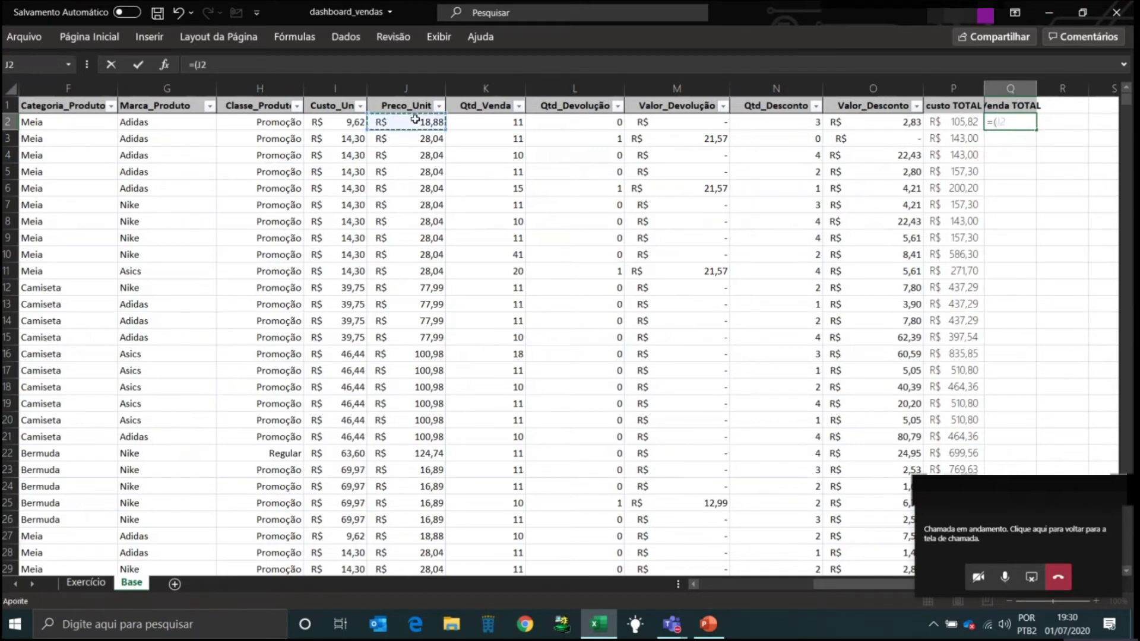
text(*)
click(475, 122)
text())
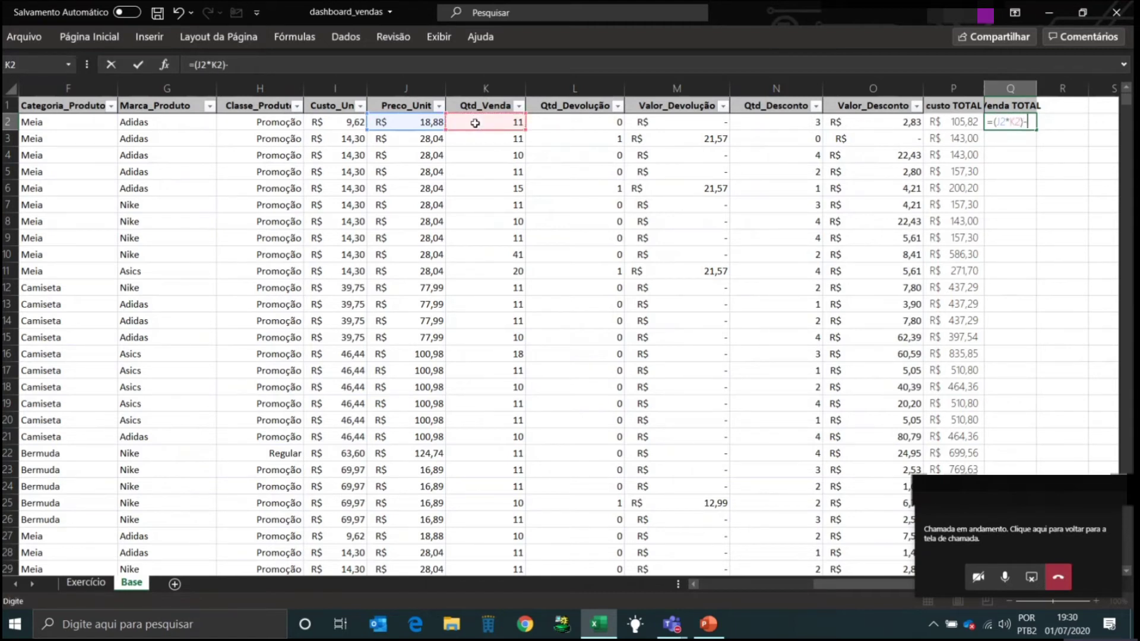
text(-()
click(578, 121)
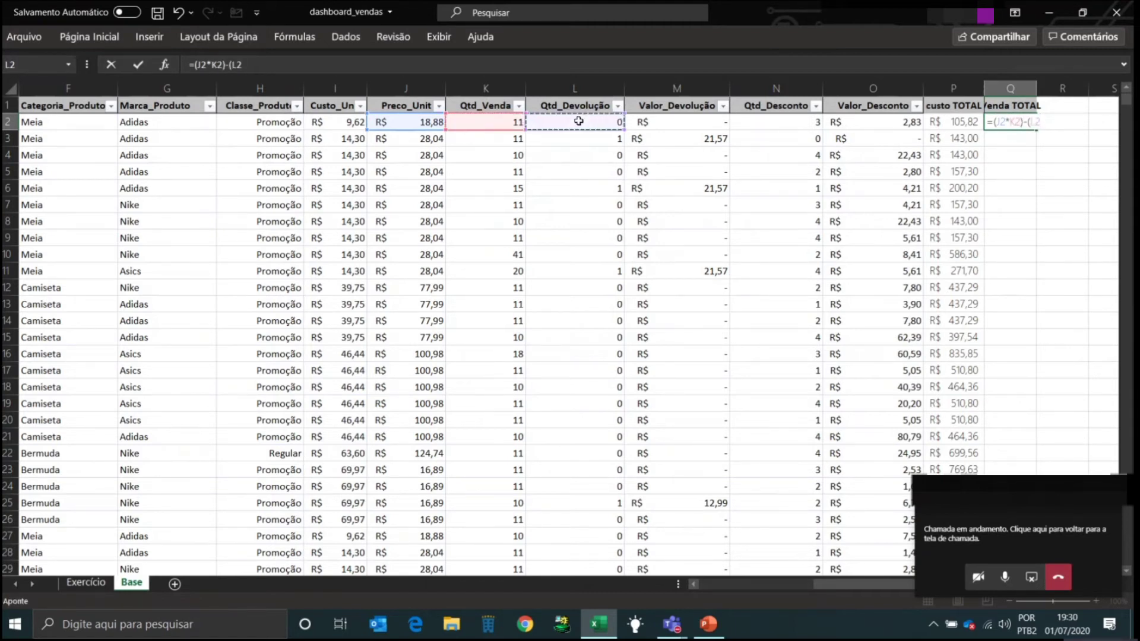
text(*)
click(658, 122)
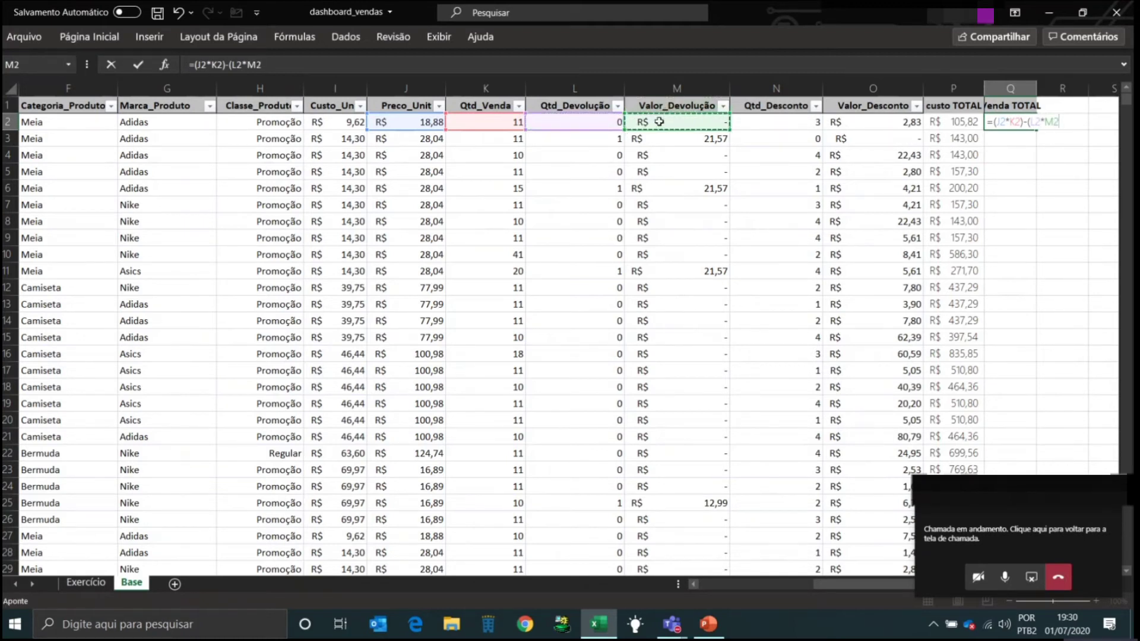
text()-()
click(765, 124)
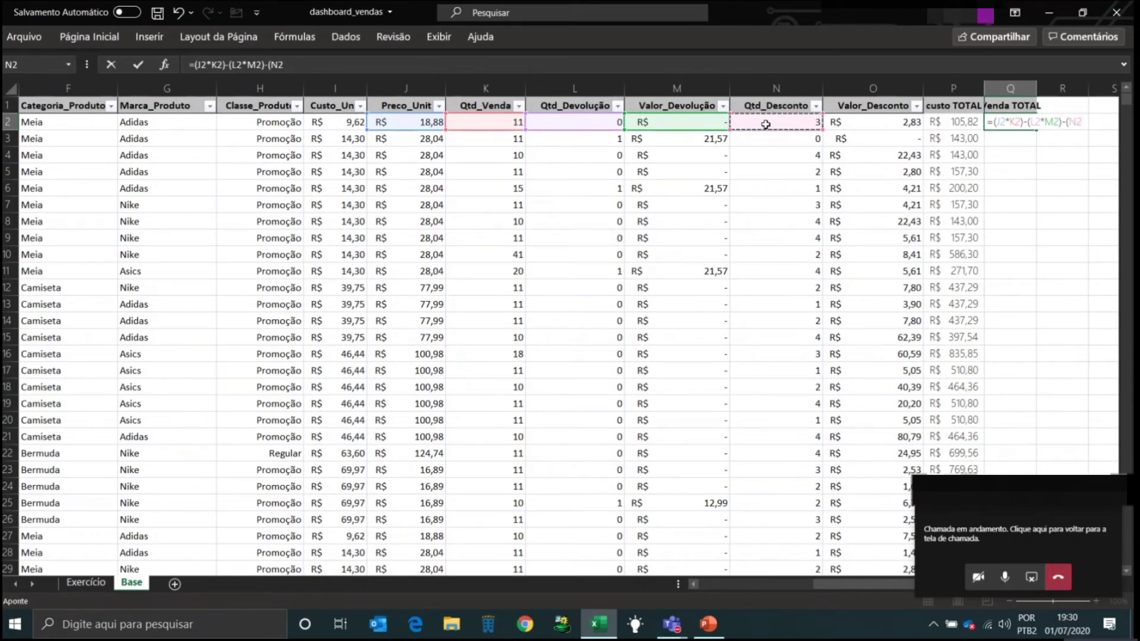
text(*)
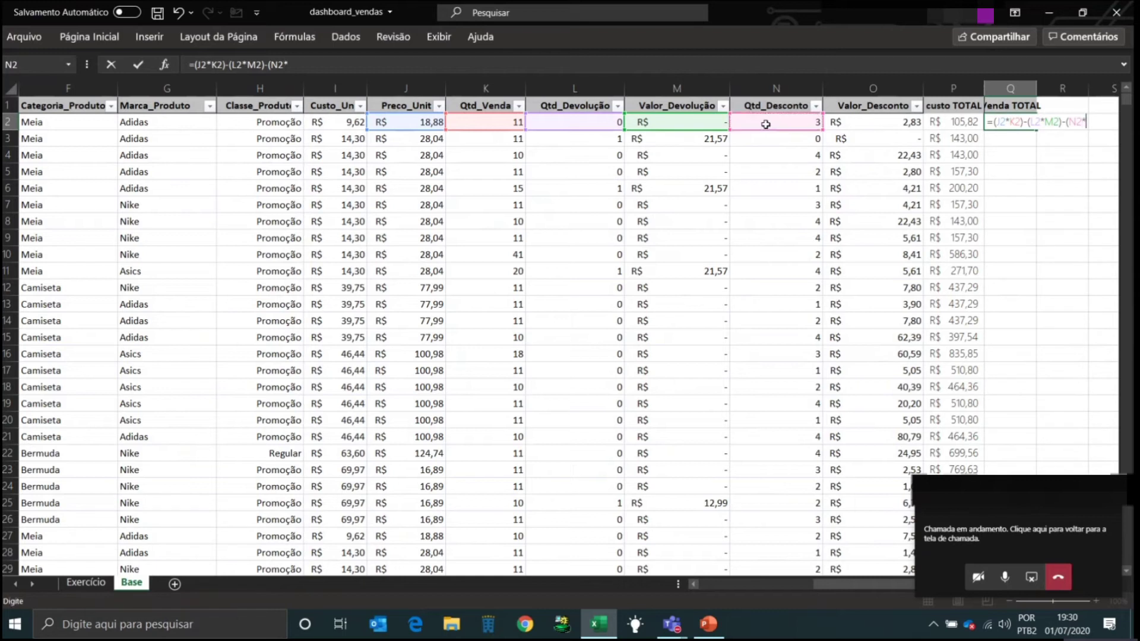
click(863, 120)
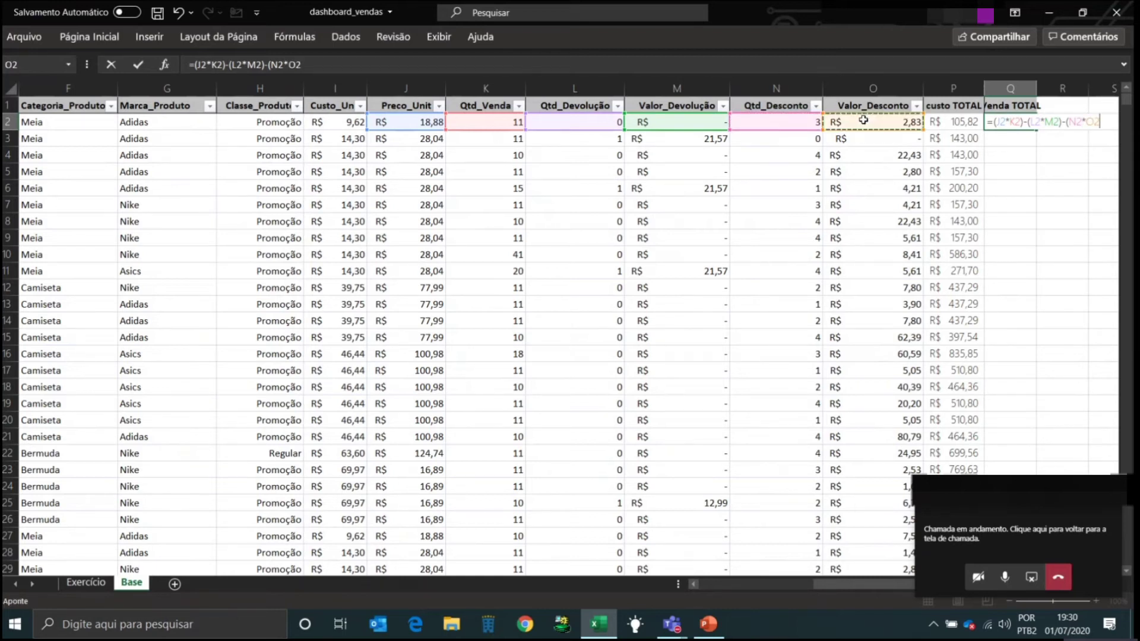
text())
key(ctrl+Return)
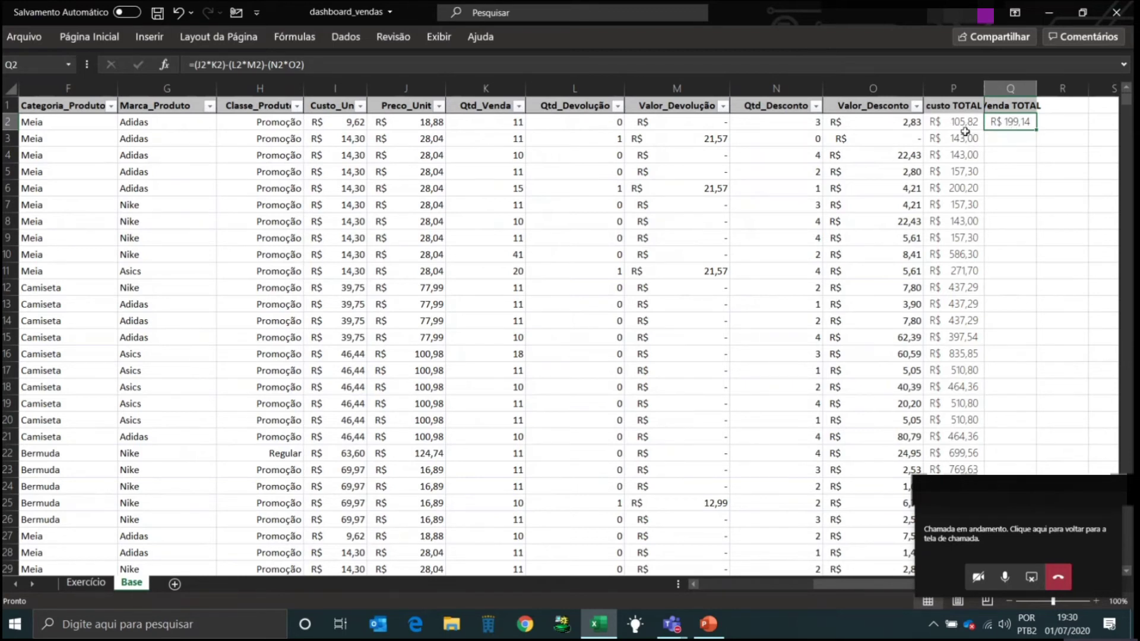
Fill the Q2 formula down the Venda TOTAL column and fit column Q to its contents.
double_click(1036, 130)
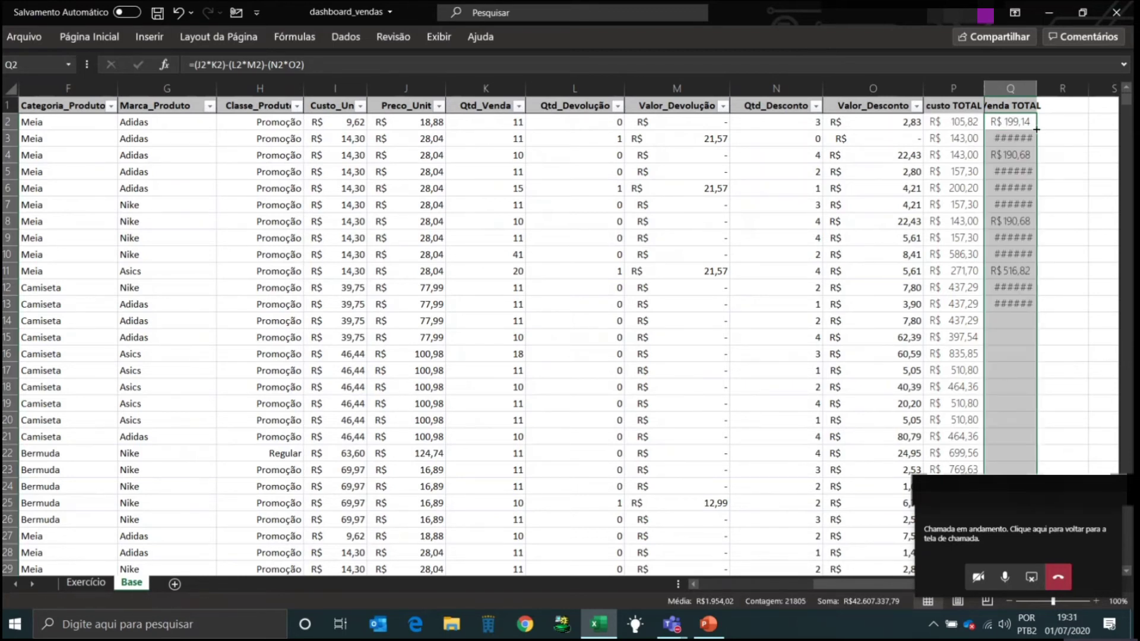
double_click(1036, 88)
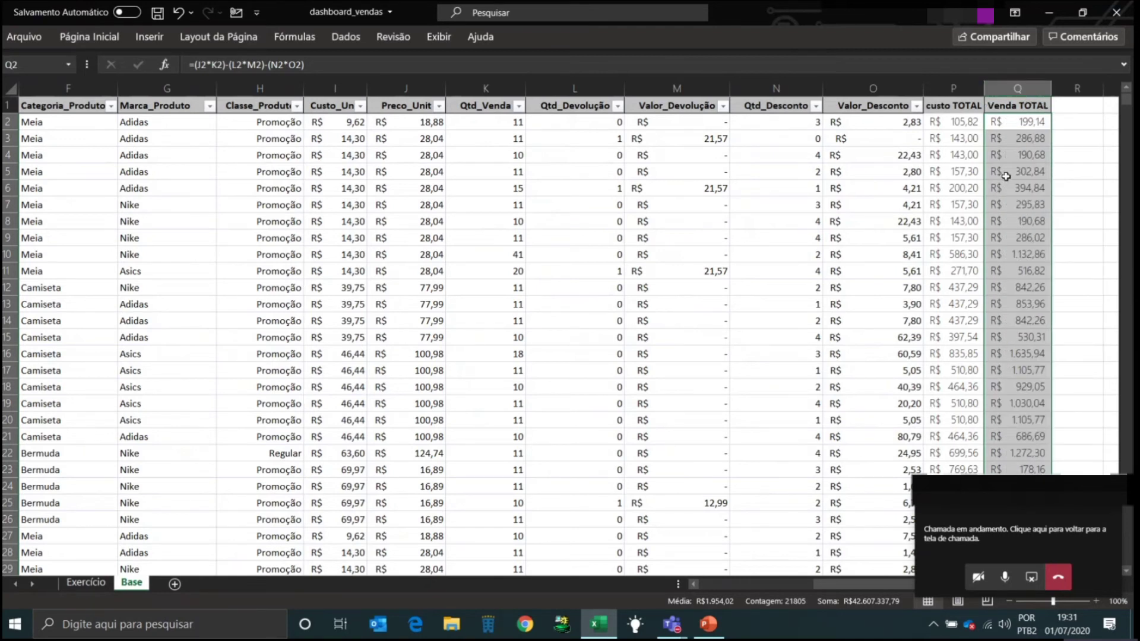
click(1013, 126)
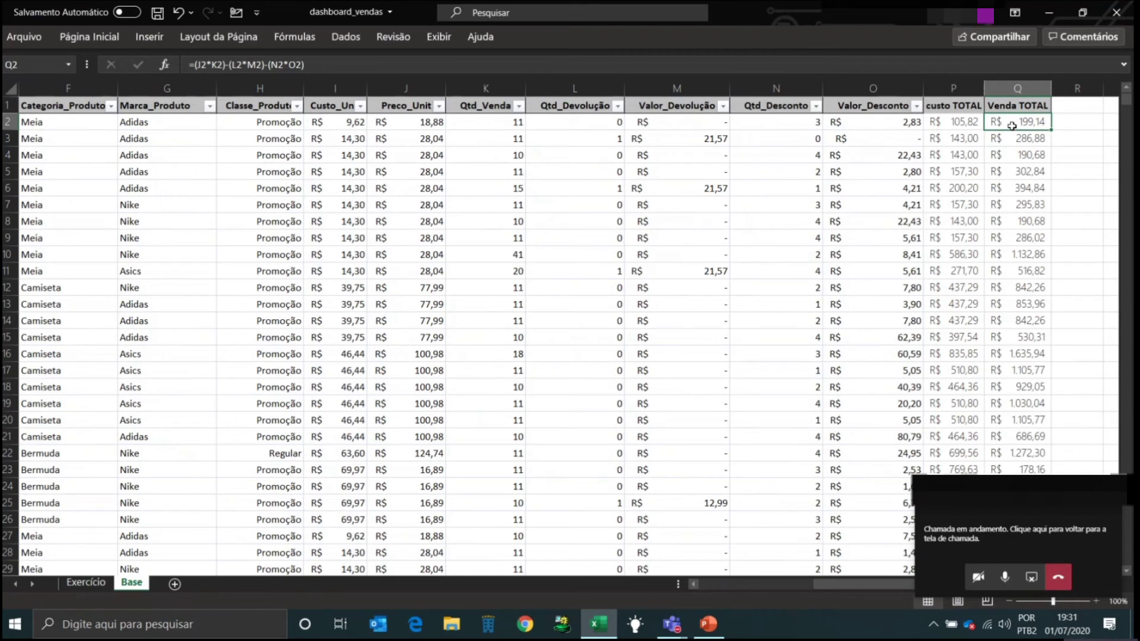
Switch to PowerPoint and add "Lucro Bruto" below Devoluções in the FATOS list.
click(708, 623)
click(317, 243)
key(Return)
text(Lucro Bruto)
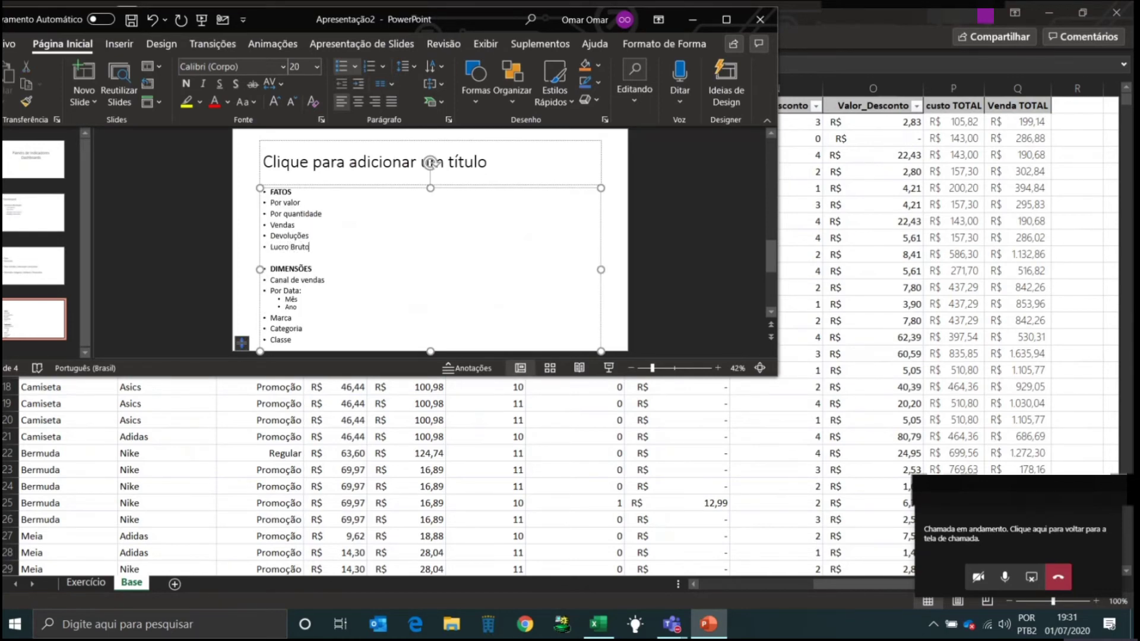
Return to the Excel Base sheet and enter the header "Lucro Bruto" in cell R1.
click(1036, 120)
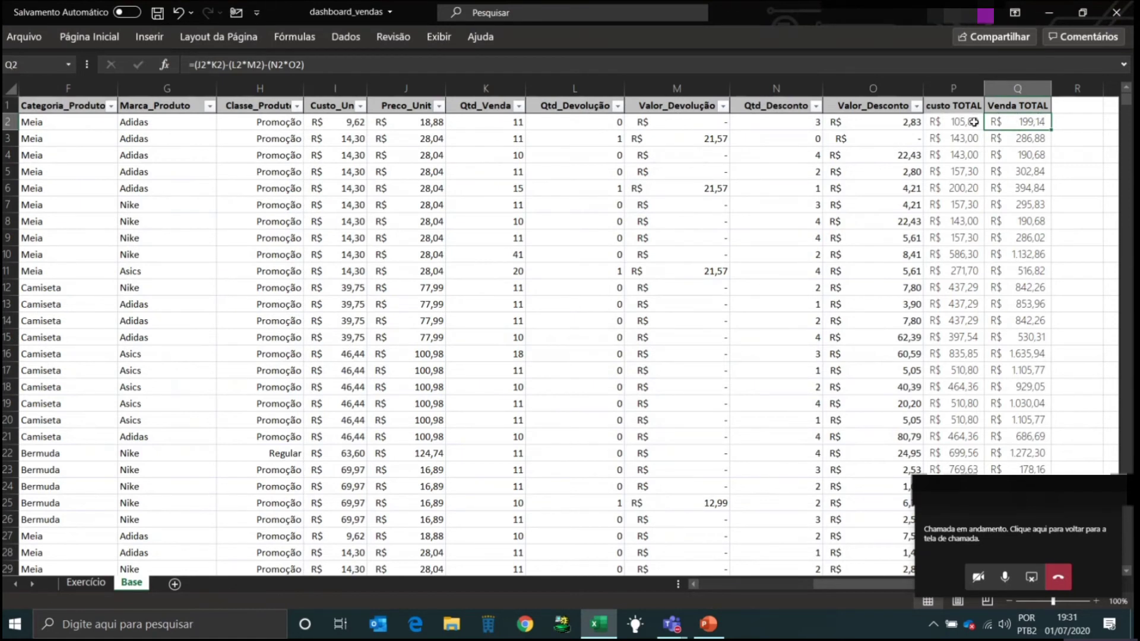
click(1060, 107)
text(Lucro Bruto)
key(Return)
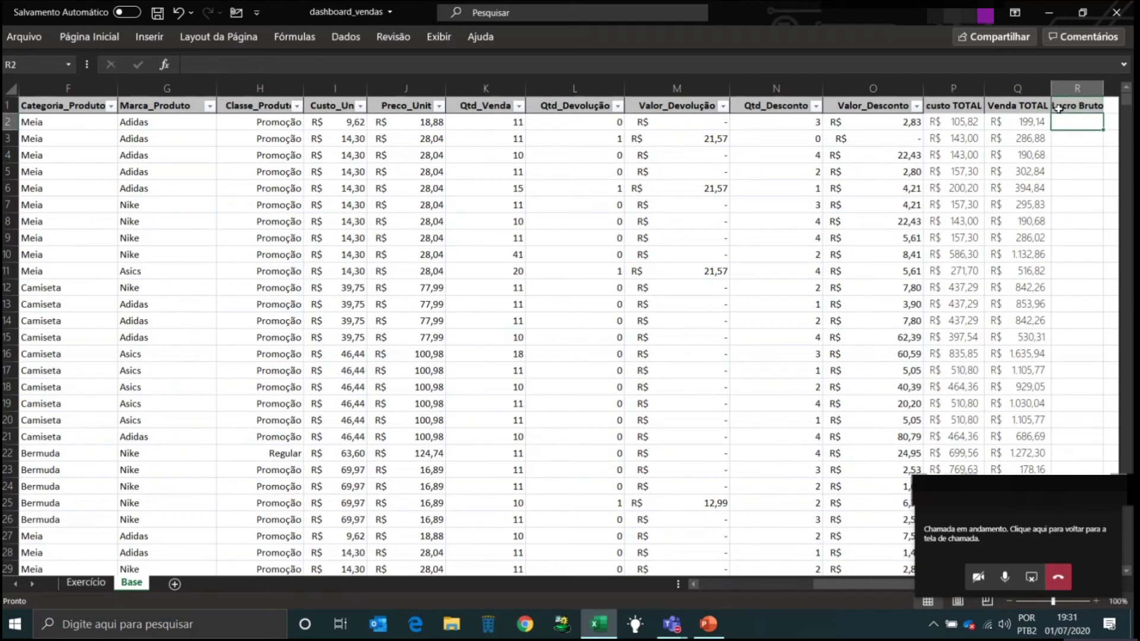
Fill the Lucro Bruto column from R2 down with the formula =Q2-P2 and fit column R to its contents.
text(=)
key(Left)
text(-)
key(Left)
key(Left)
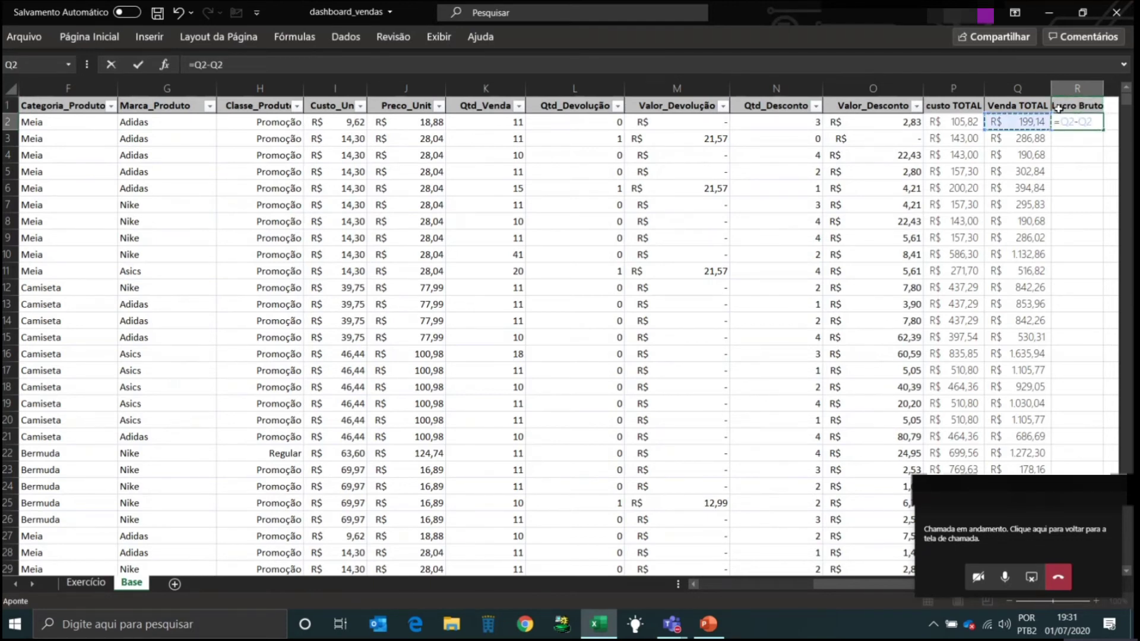
key(ctrl+Return)
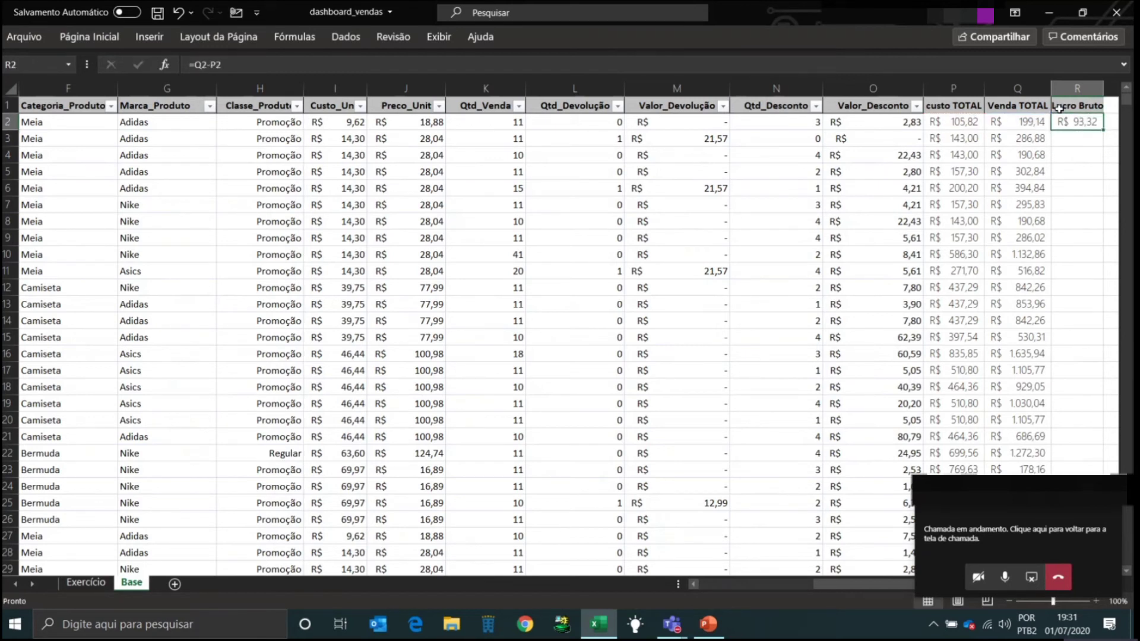
double_click(1104, 130)
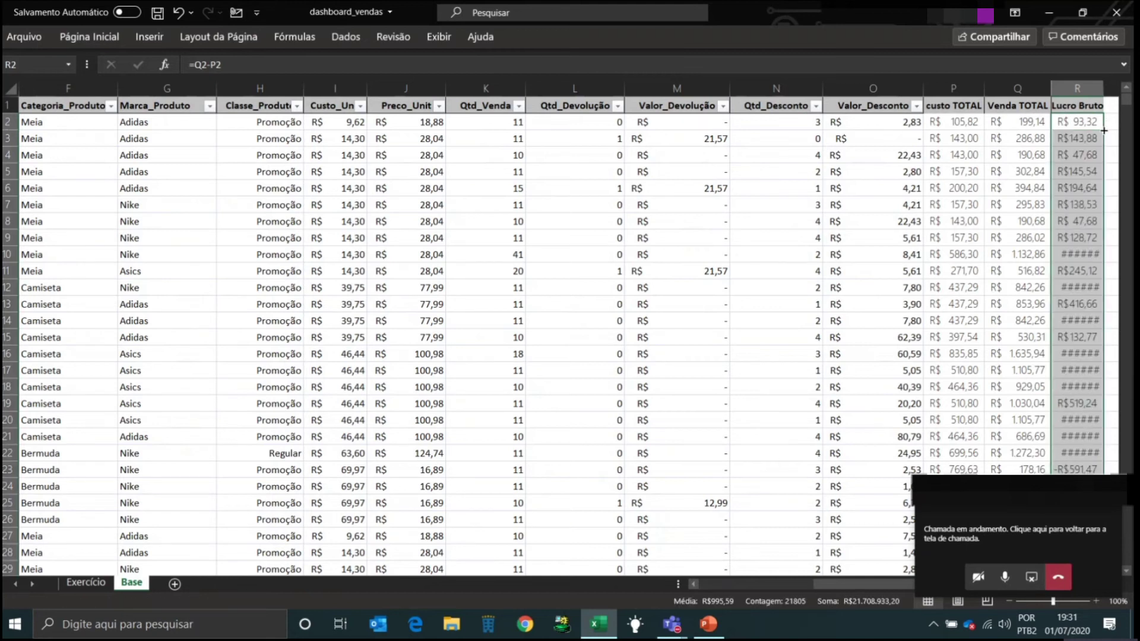
double_click(1103, 88)
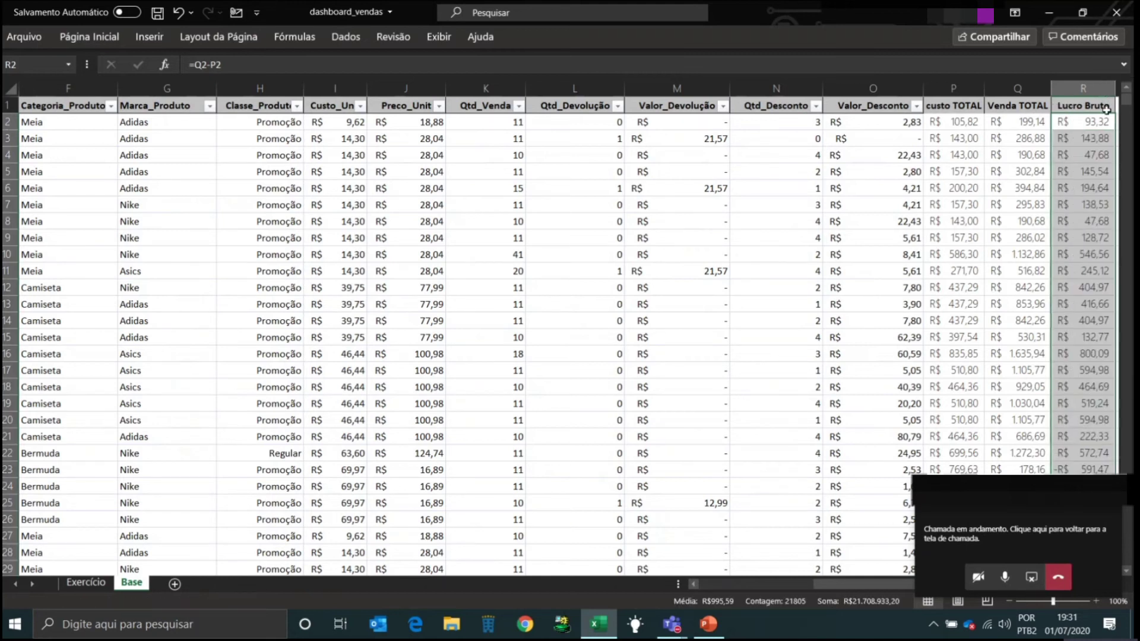
Insert a blank column before Canal in the Base sheet and give it the header "Ano" in B1.
click(1033, 187)
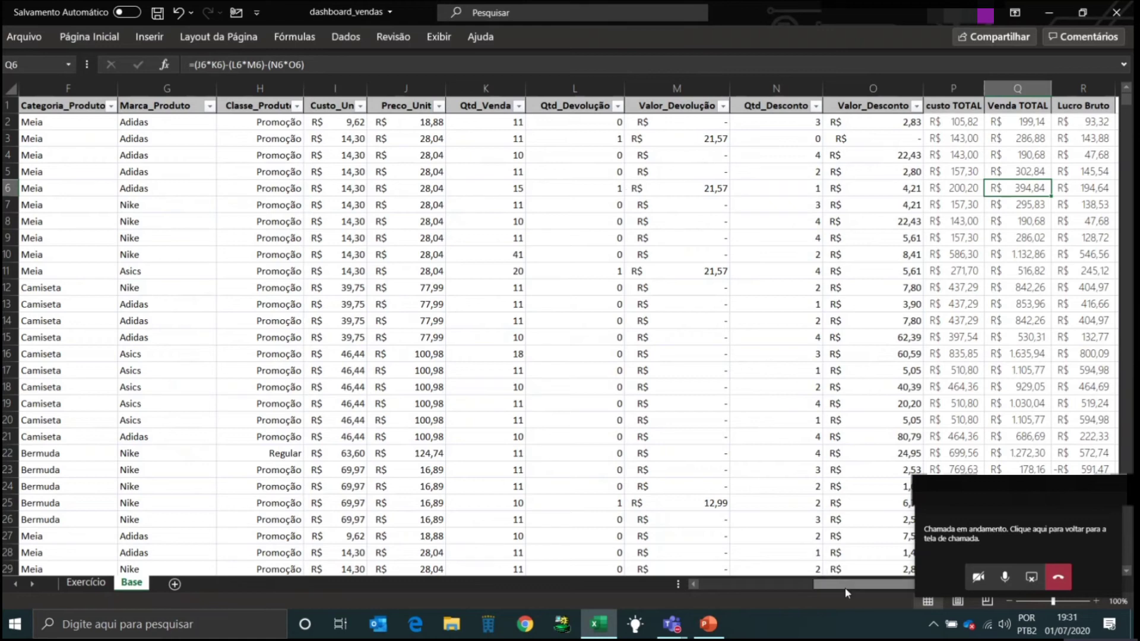
drag(845, 586, 627, 557)
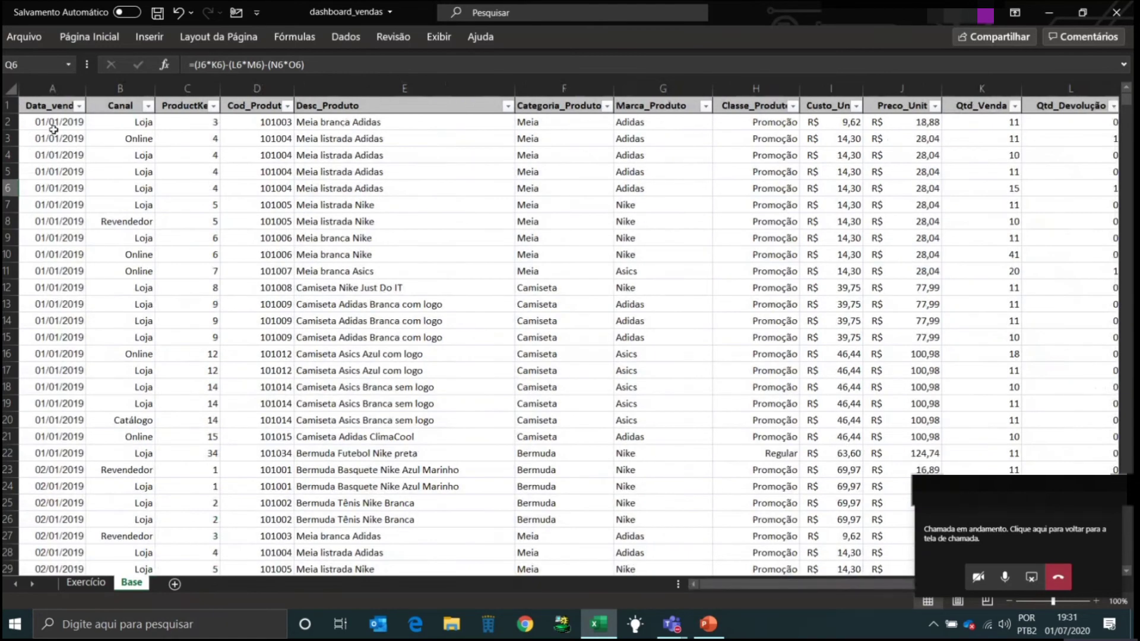
right_click(120, 89)
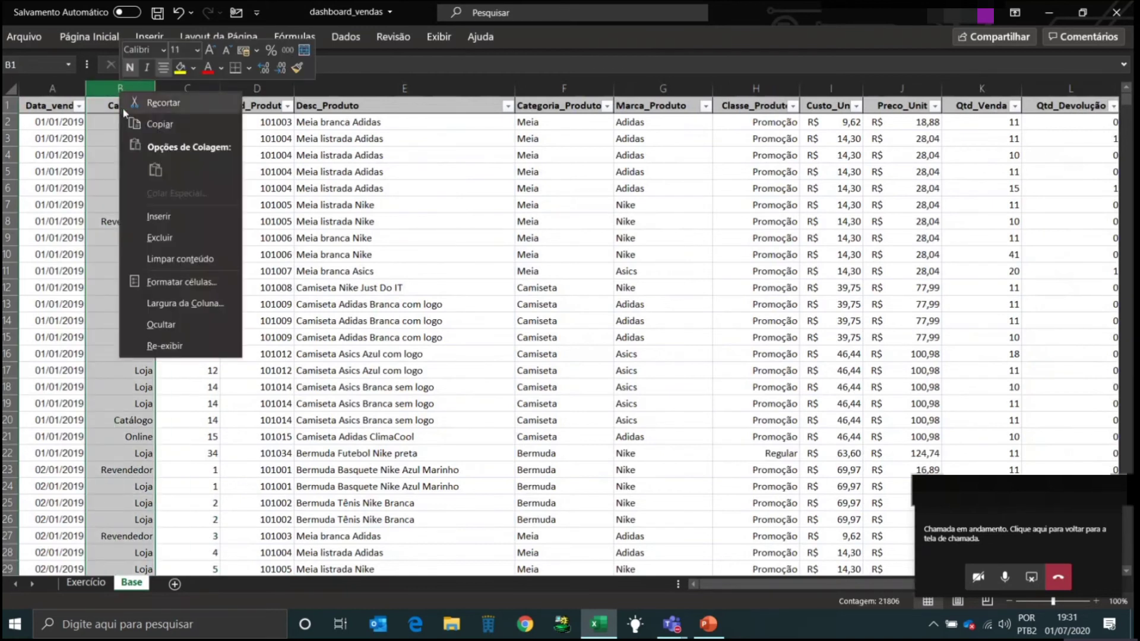
click(161, 216)
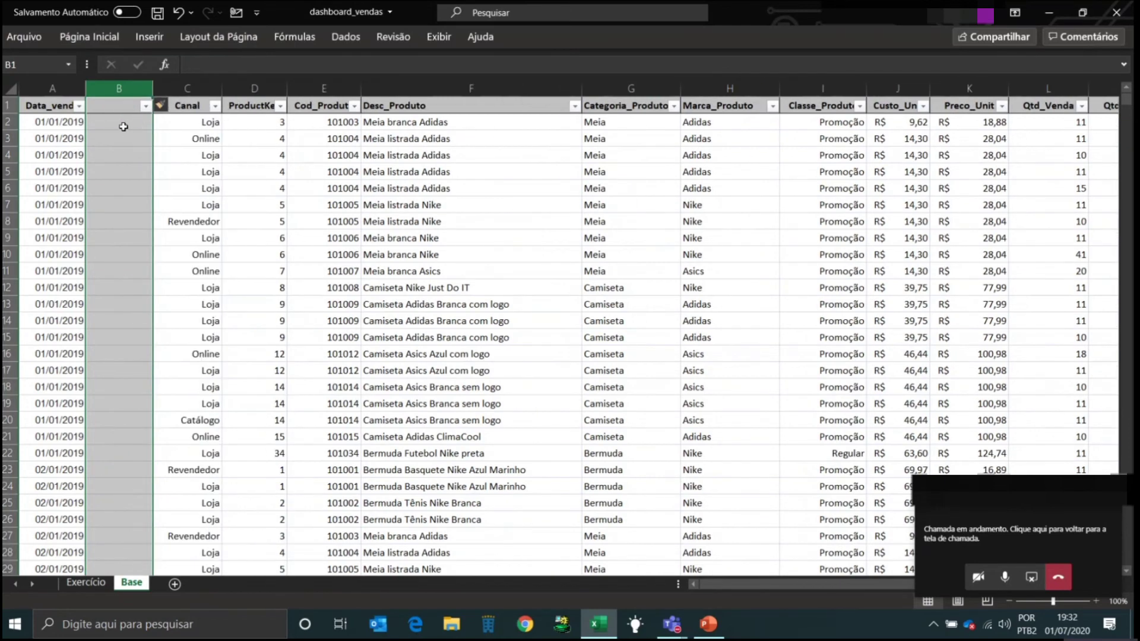
click(115, 105)
text(Ano)
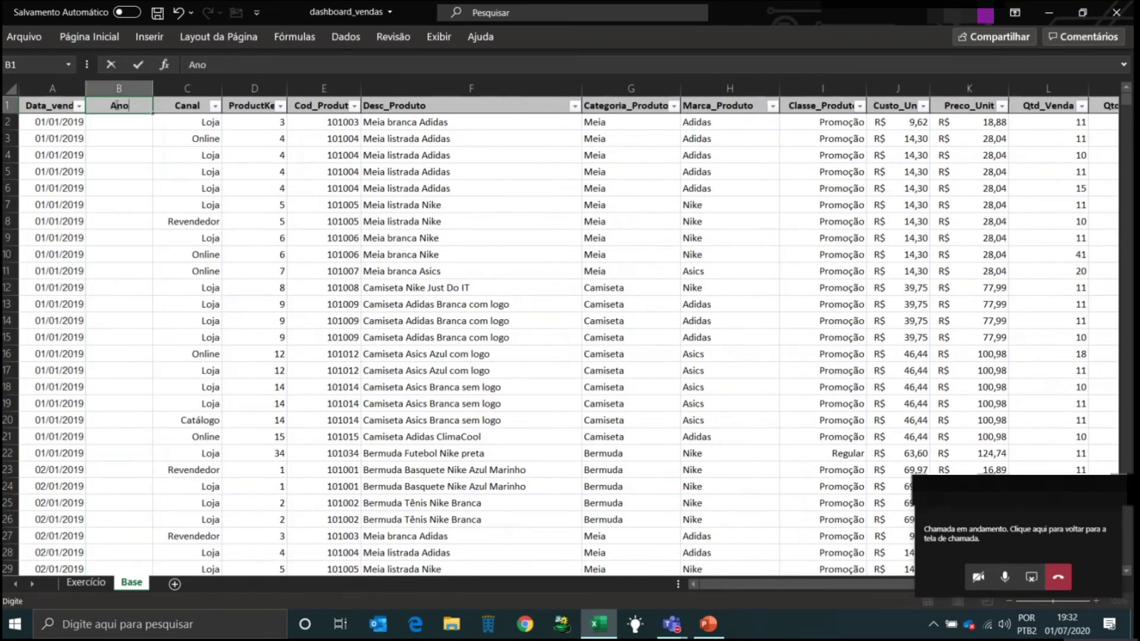
key(Return)
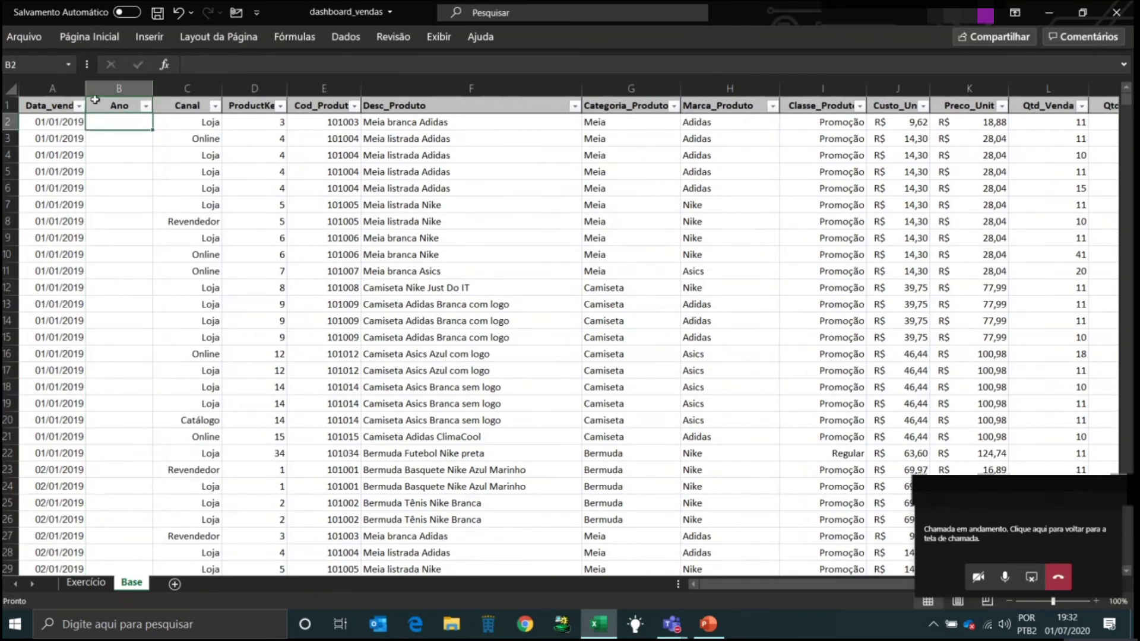
Insert another blank column between Ano and Canal and enter the header "MÊS" in C1.
click(187, 87)
right_click(187, 89)
click(241, 212)
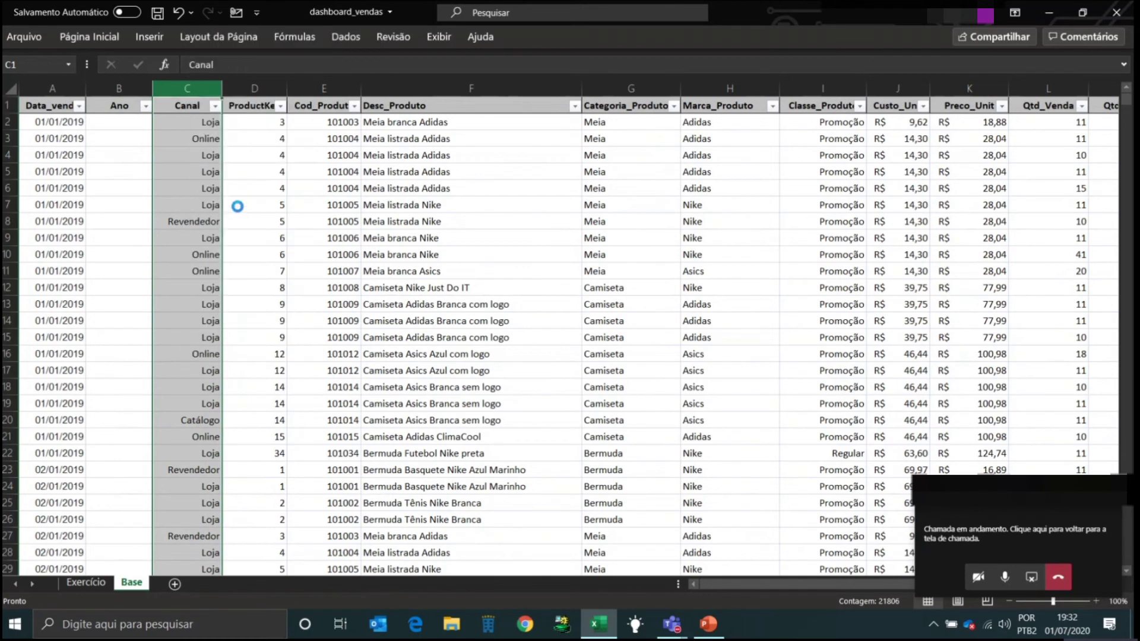
click(186, 106)
text(MÊS)
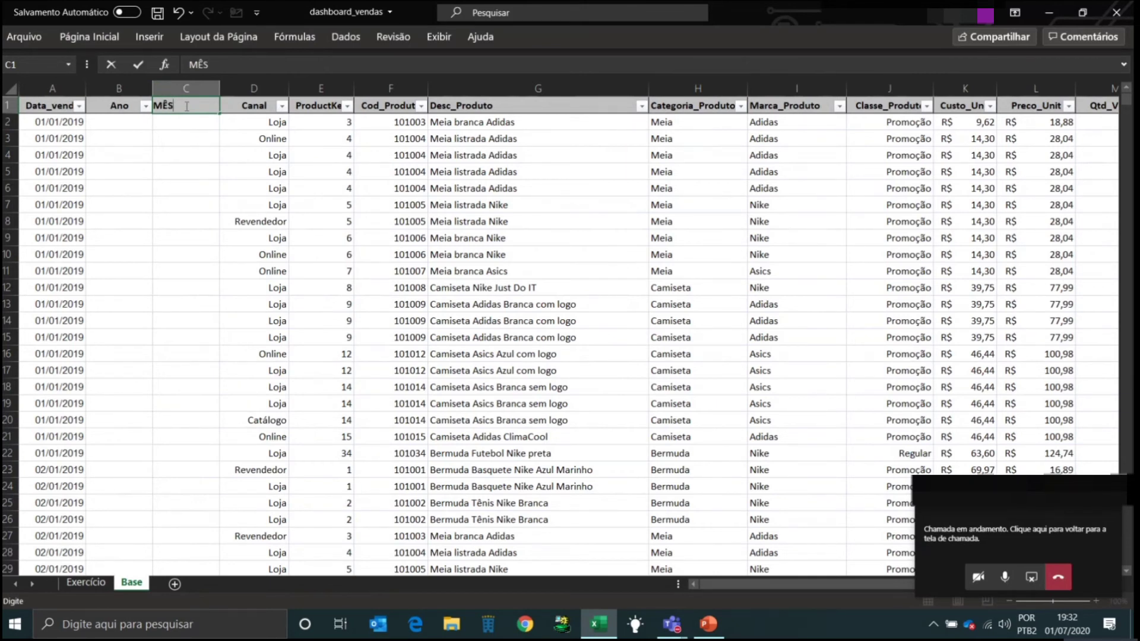
key(Return)
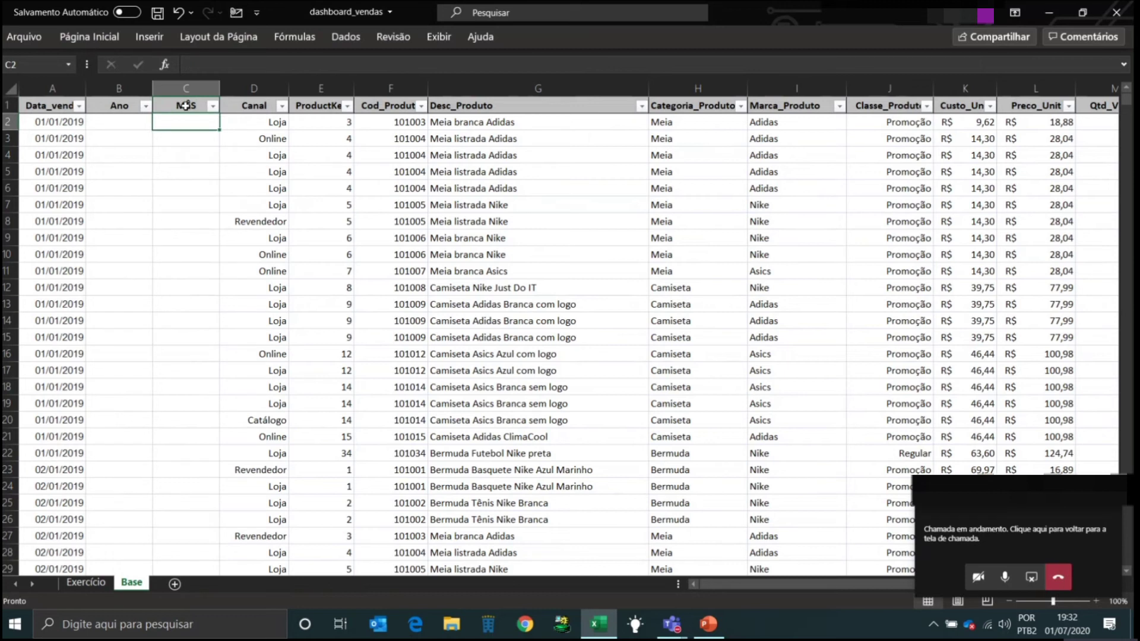
Examine the years and the 2020 dates listed in the Data_venda filter, leaving the filter unchanged.
click(129, 122)
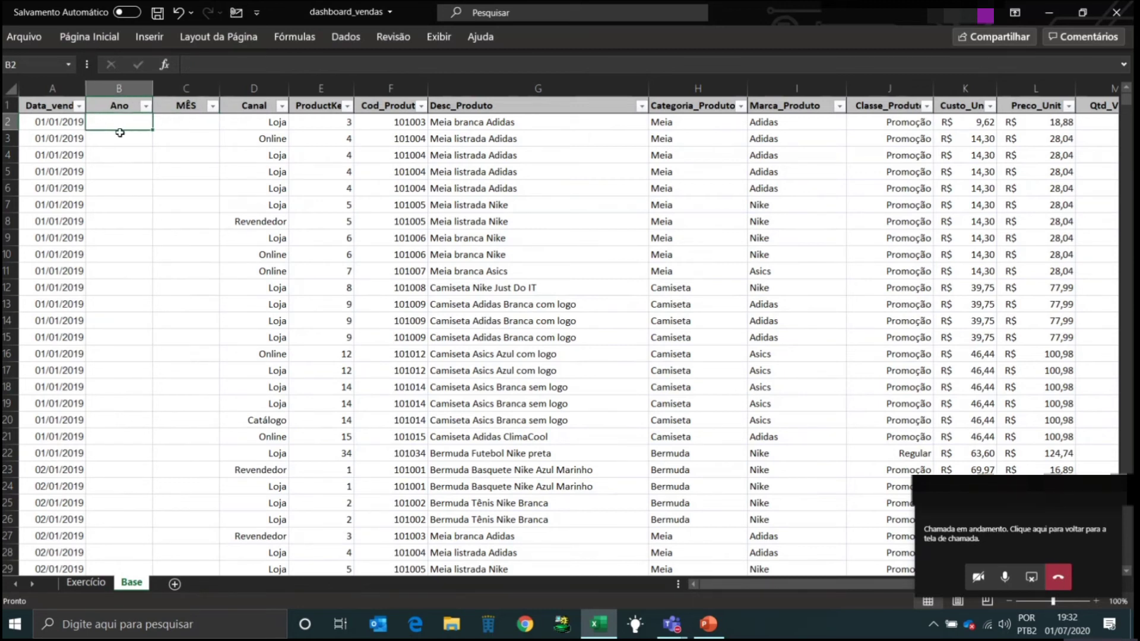
click(79, 106)
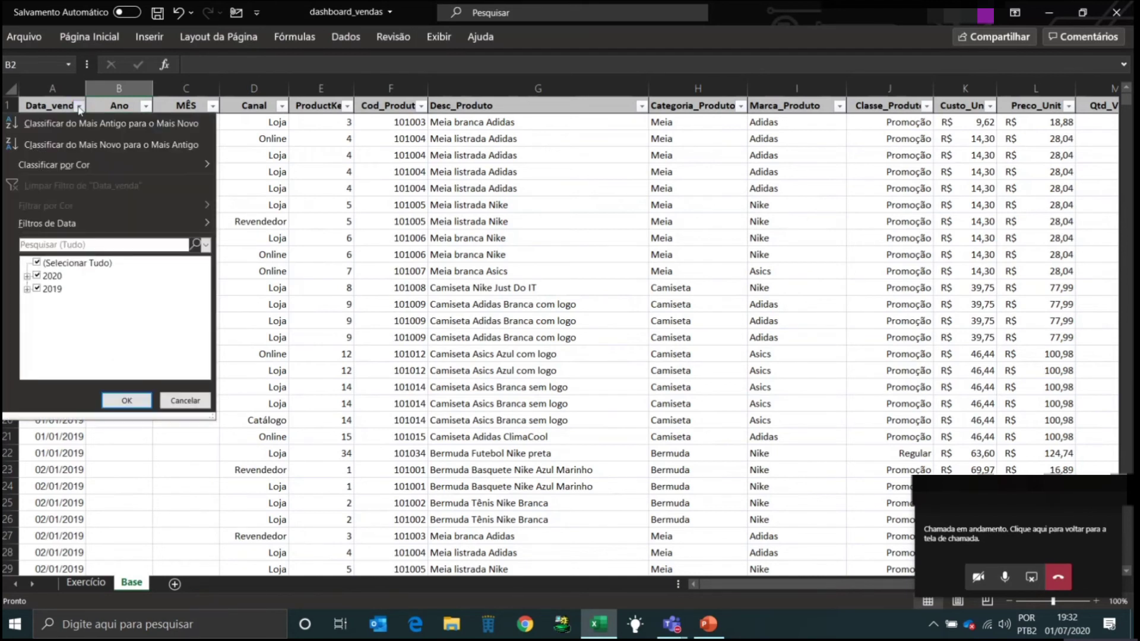
click(30, 276)
scroll(39, 279, down, 2)
scroll(39, 279, up, 3)
click(27, 276)
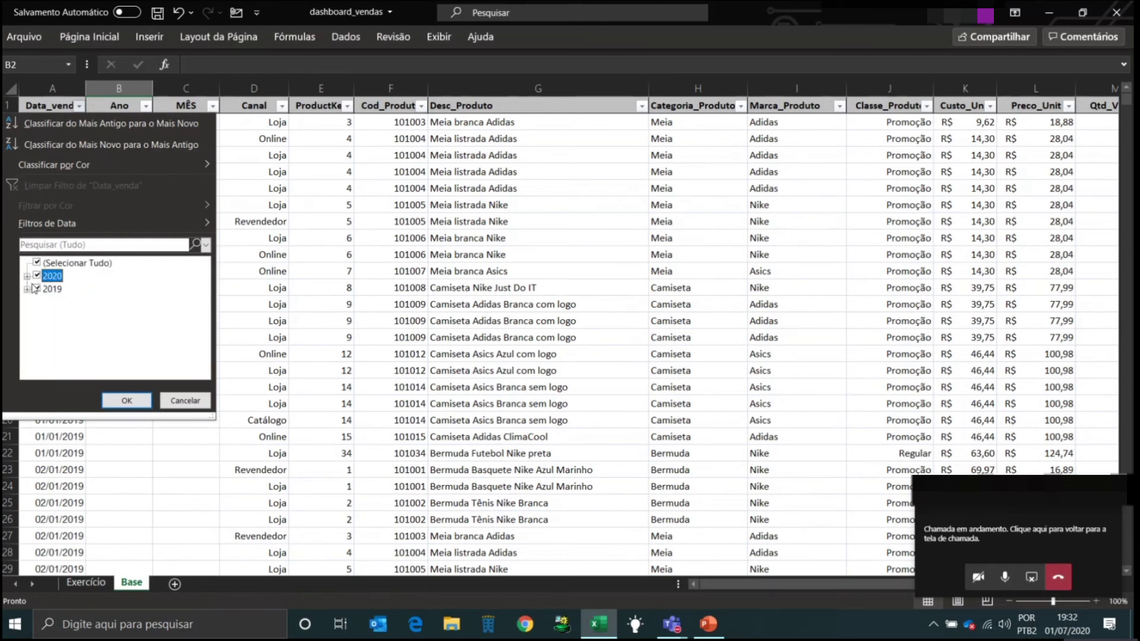
click(183, 404)
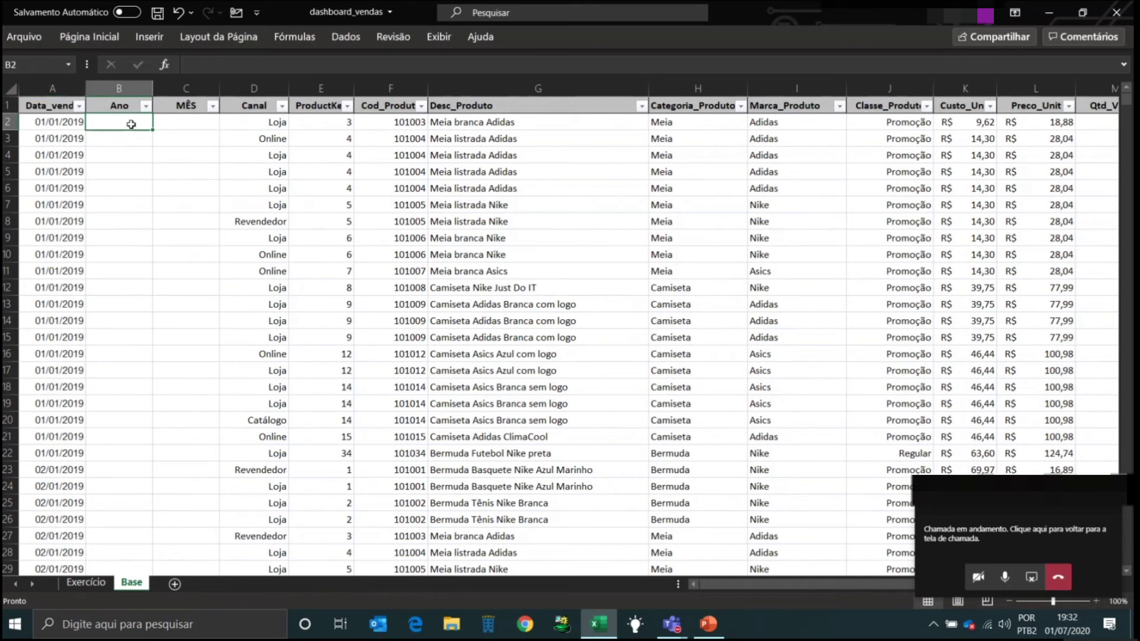
Enter the formula =ANO(A2) in cell B2 to extract the year from the sale date.
text(=)
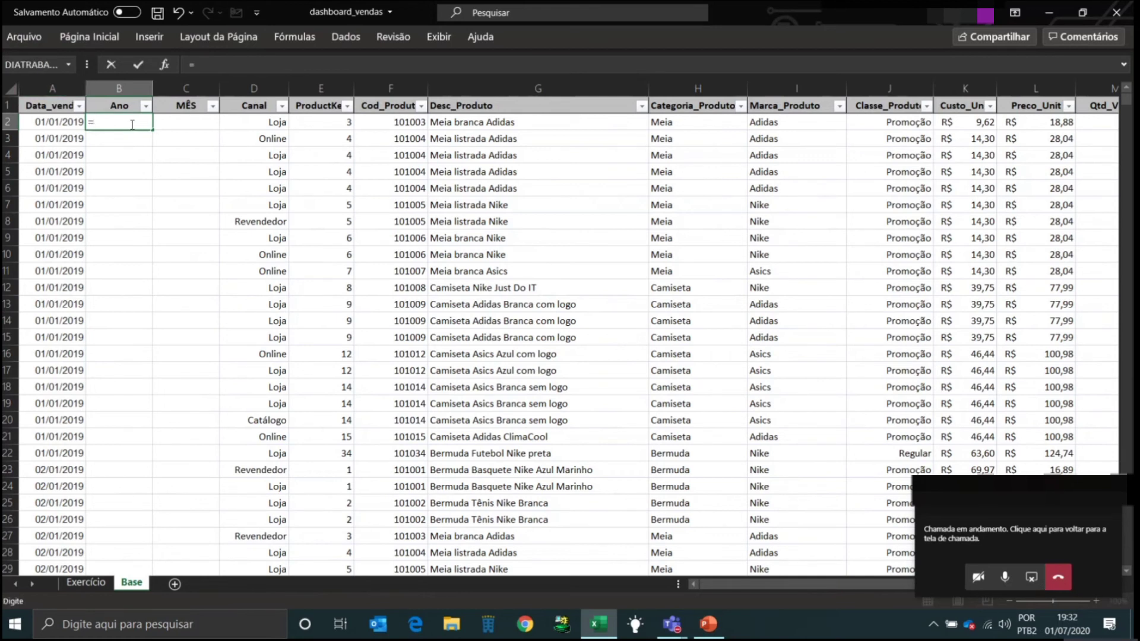
text(Ano)
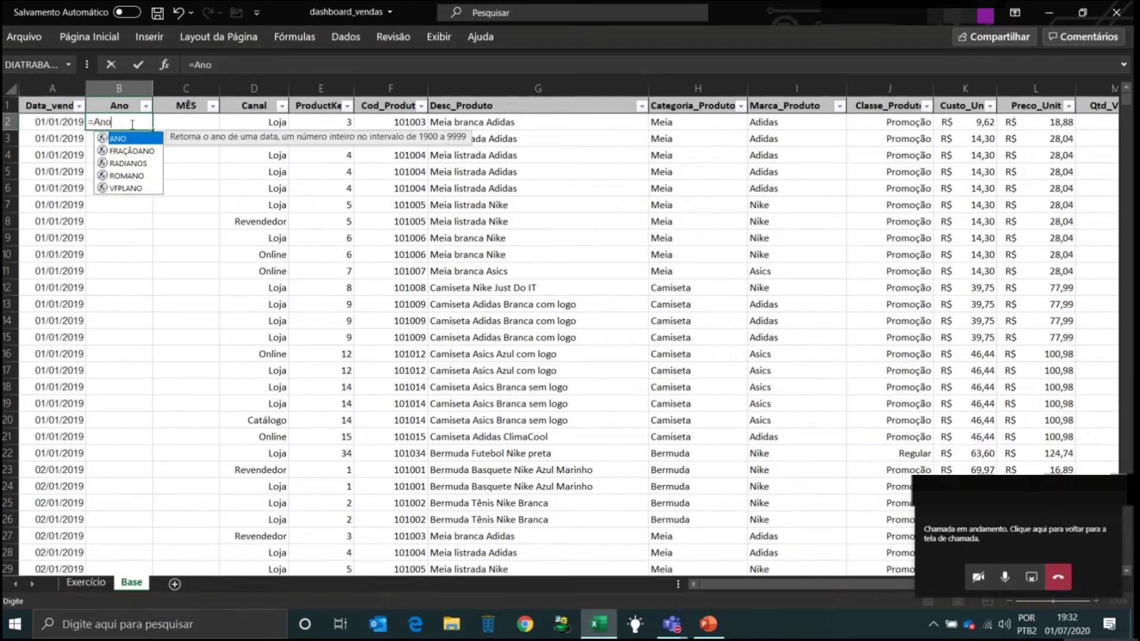
key(Return)
click(131, 123)
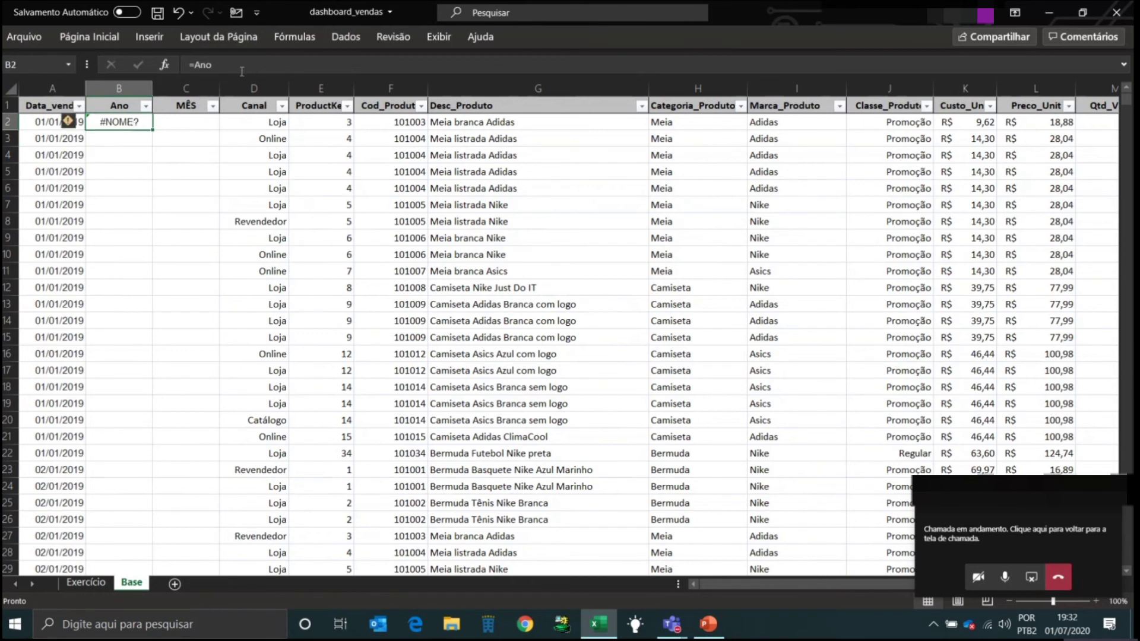
click(222, 69)
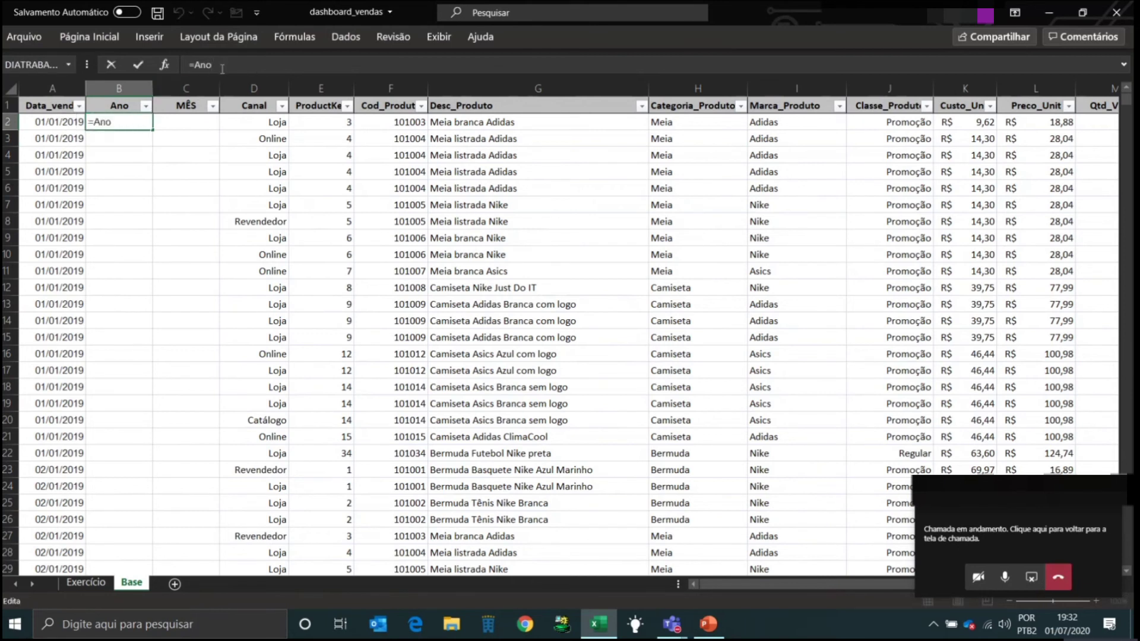
text(()
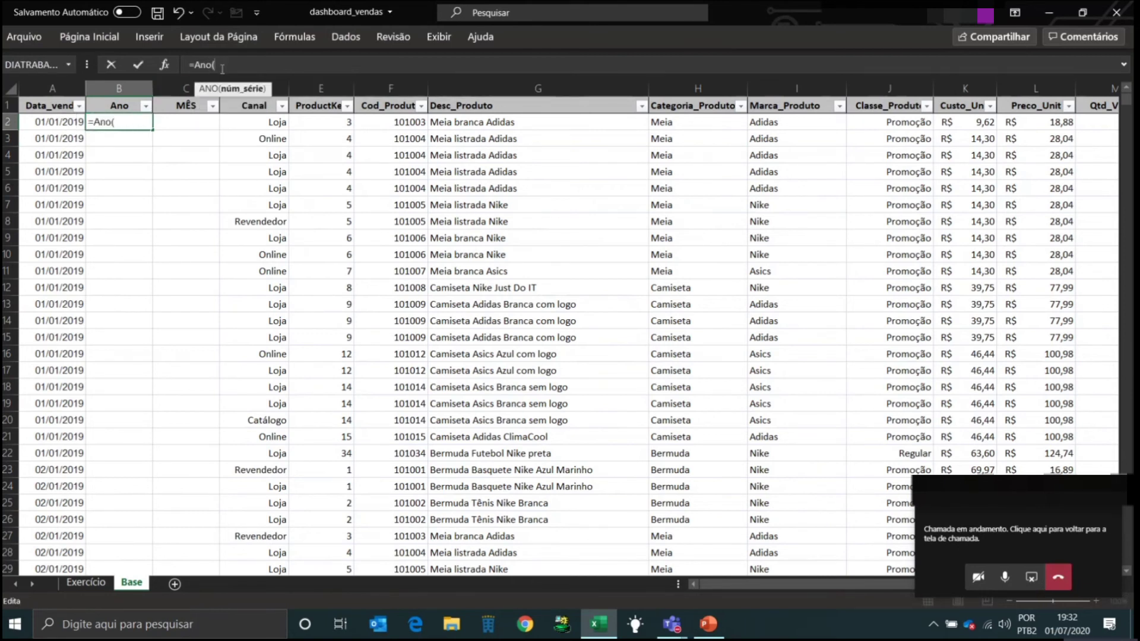
click(58, 119)
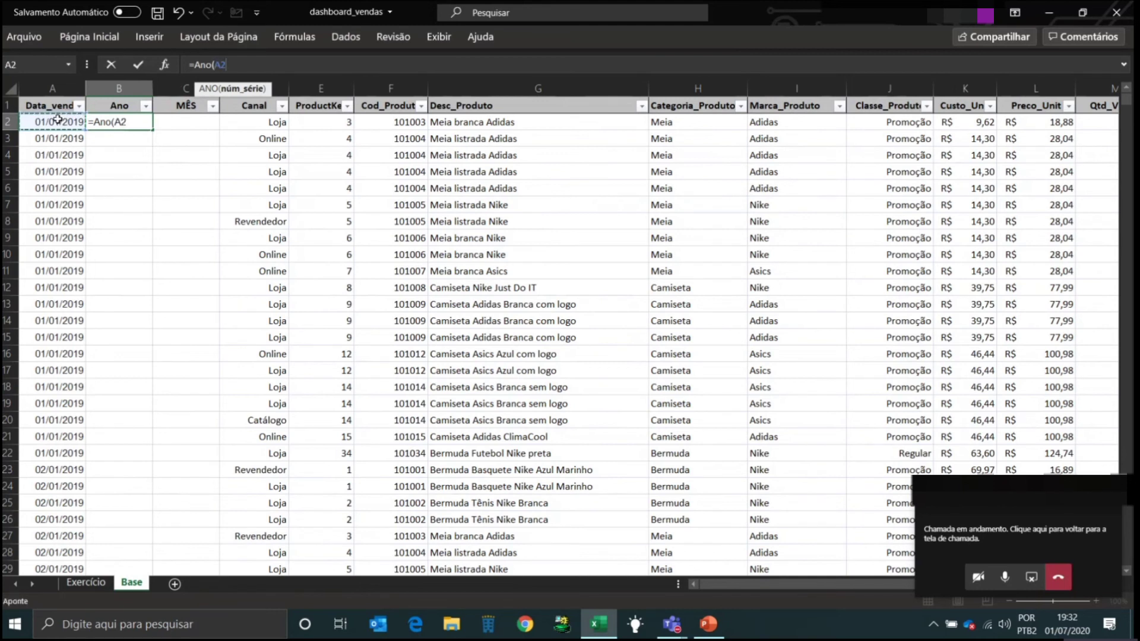
key(Return)
key(Up)
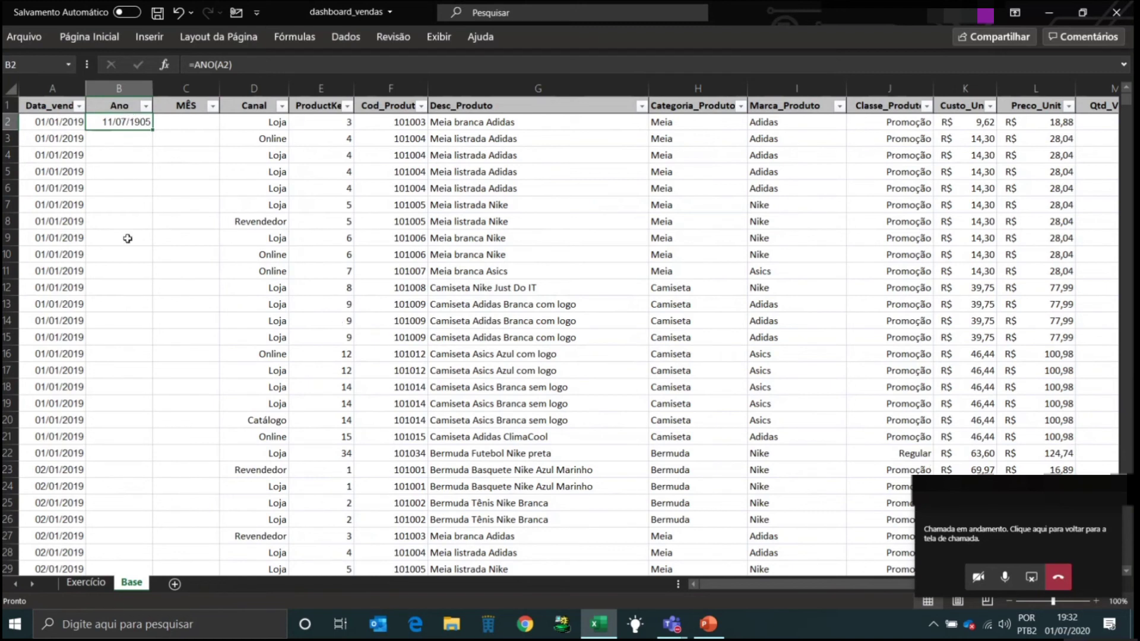
double_click(131, 122)
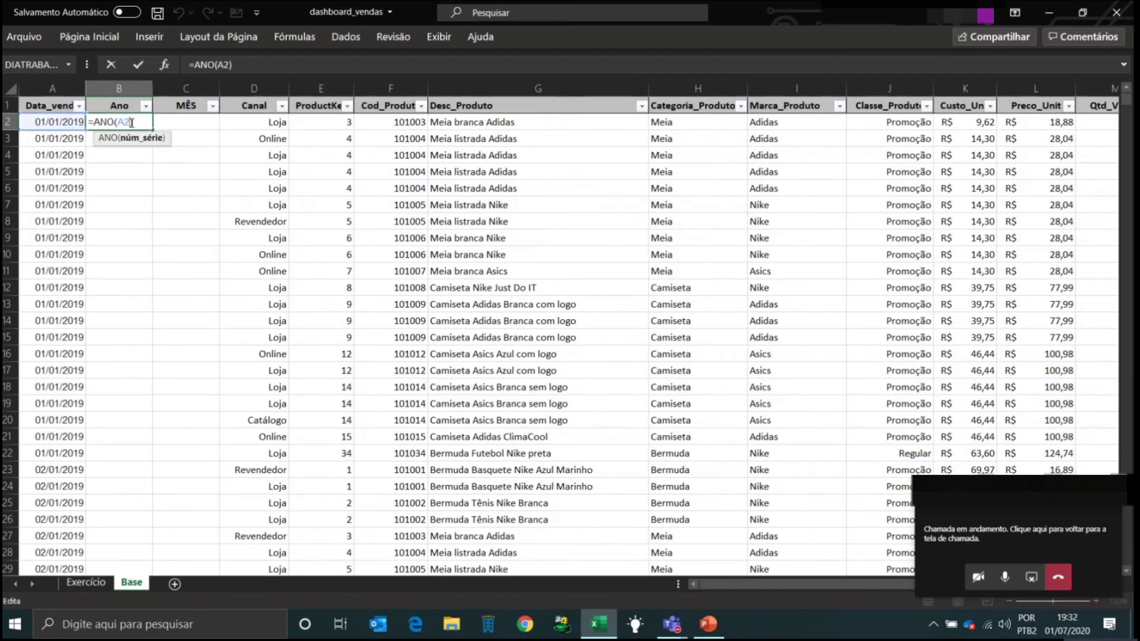
key(Return)
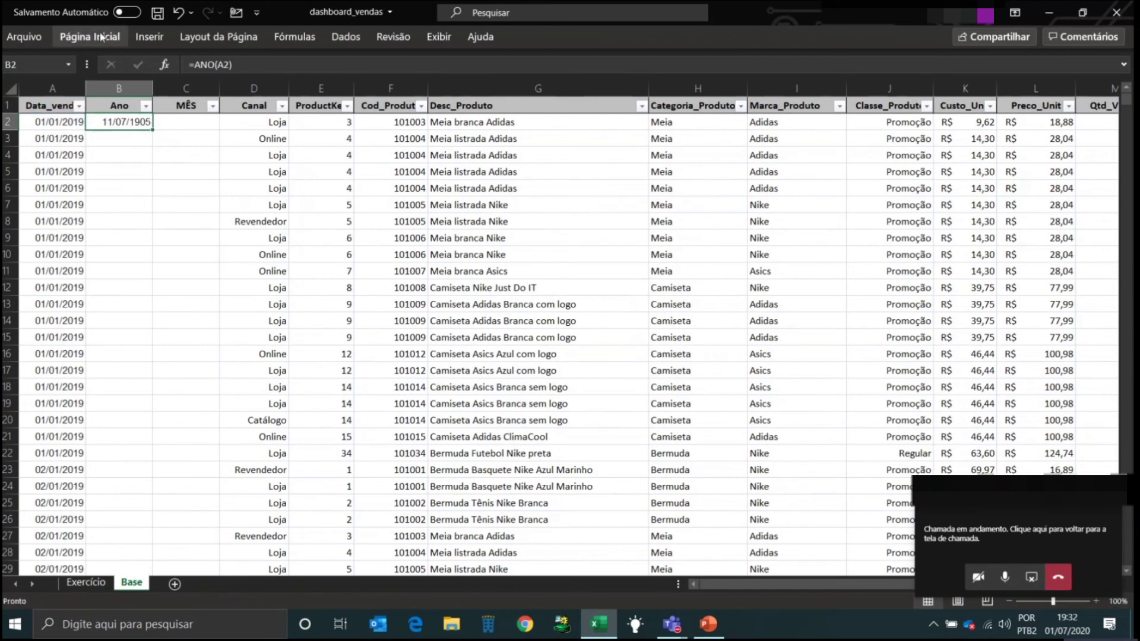
Format cell B2 in the Ano column as Número with no decimal places.
click(23, 37)
click(45, 37)
click(89, 37)
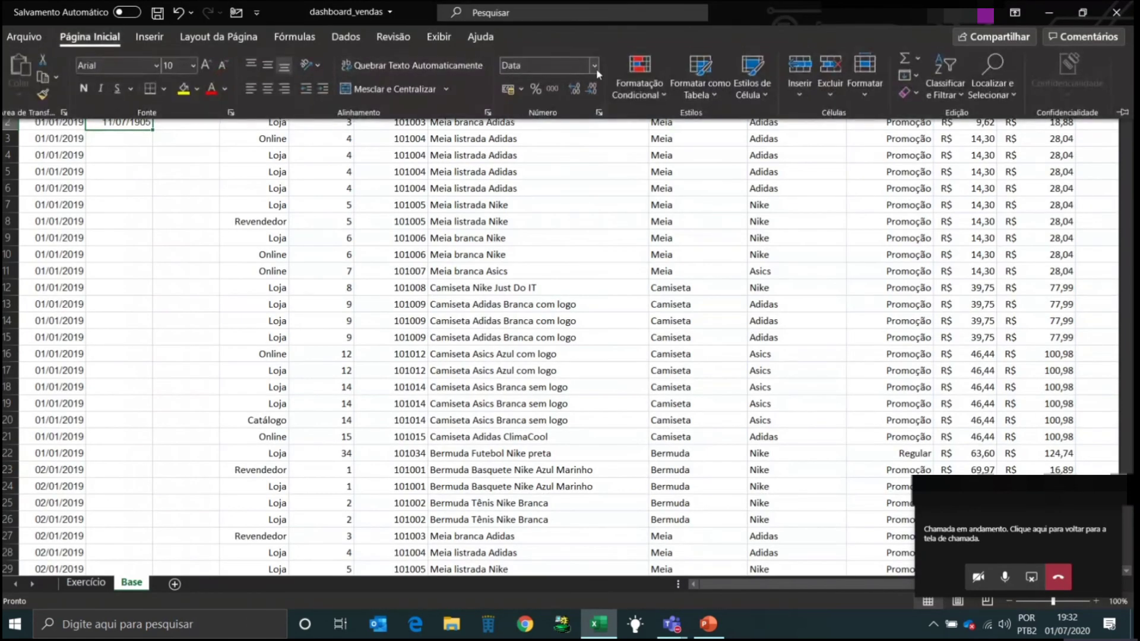
click(596, 68)
click(560, 124)
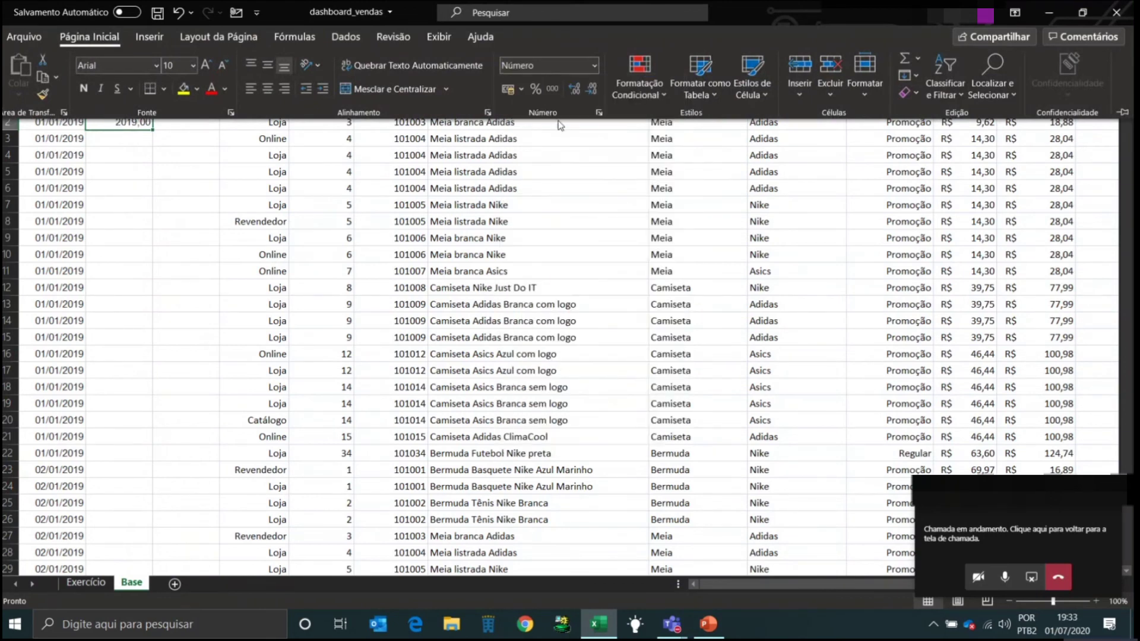
click(591, 90)
click(591, 89)
Enter the formula =MÊS(A2) in cell C2 to extract the month from the sale date.
click(190, 119)
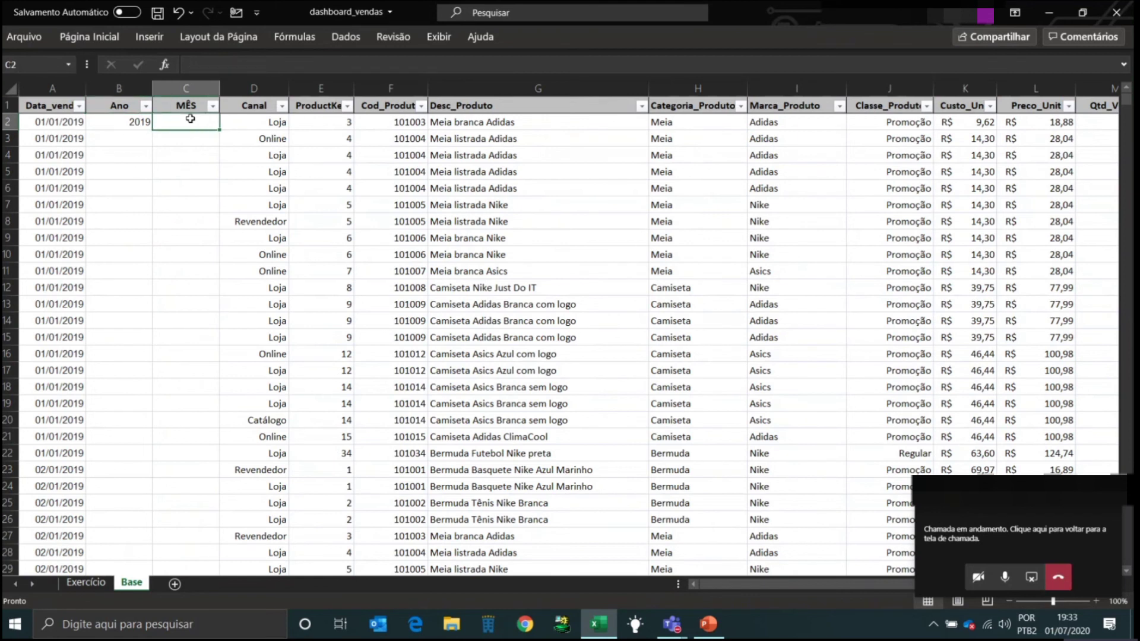
text(=ME)
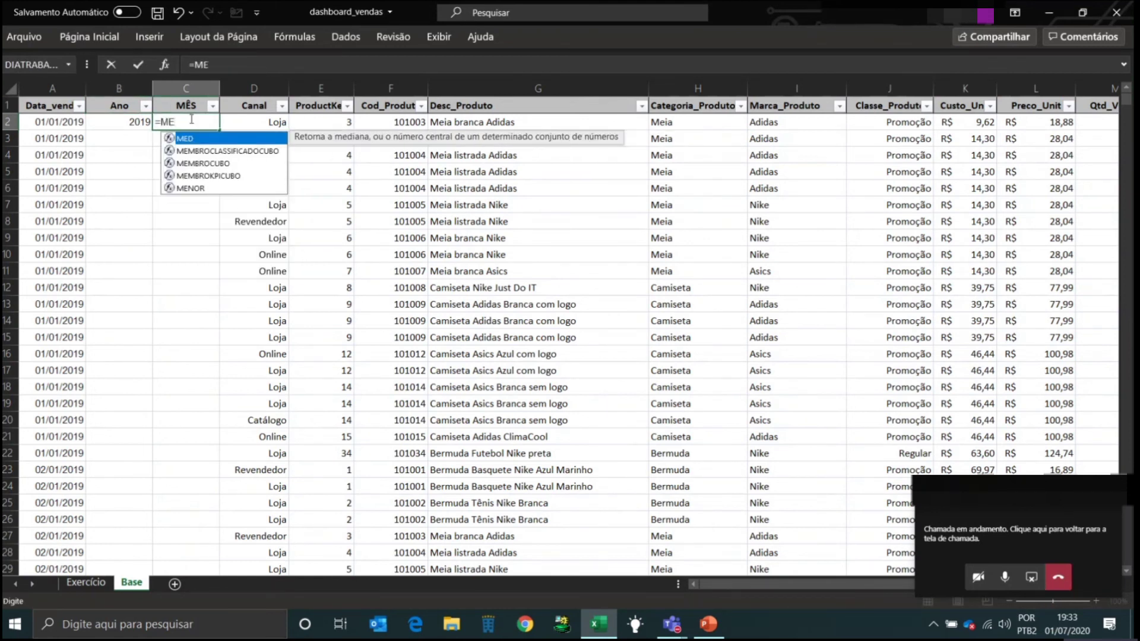
key(BackSpace)
key(Escape)
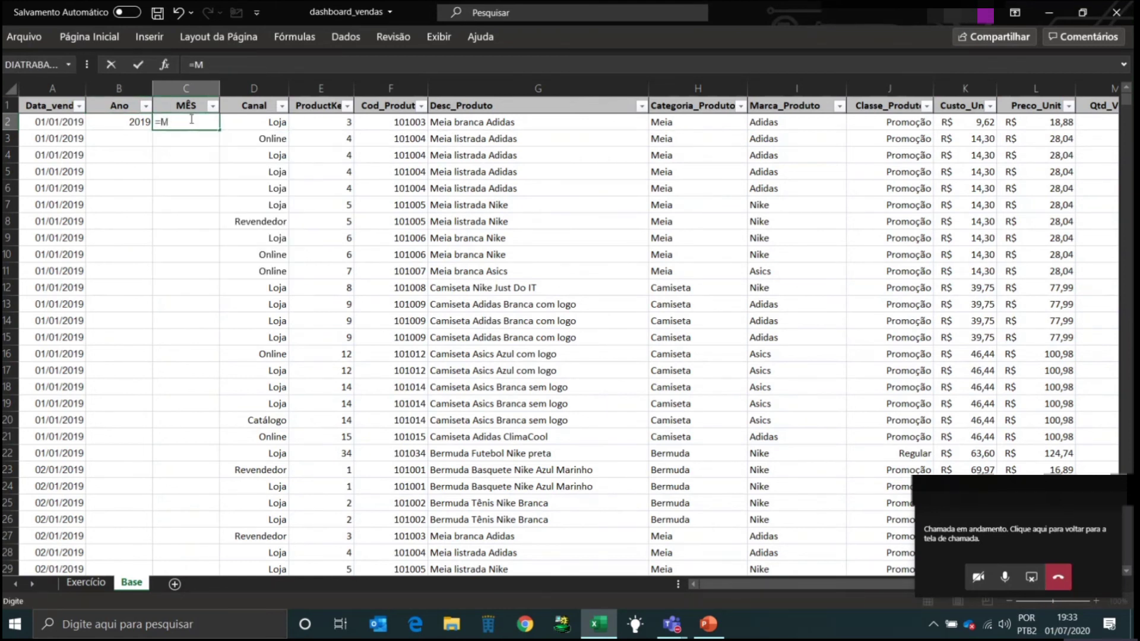
text(Ê)
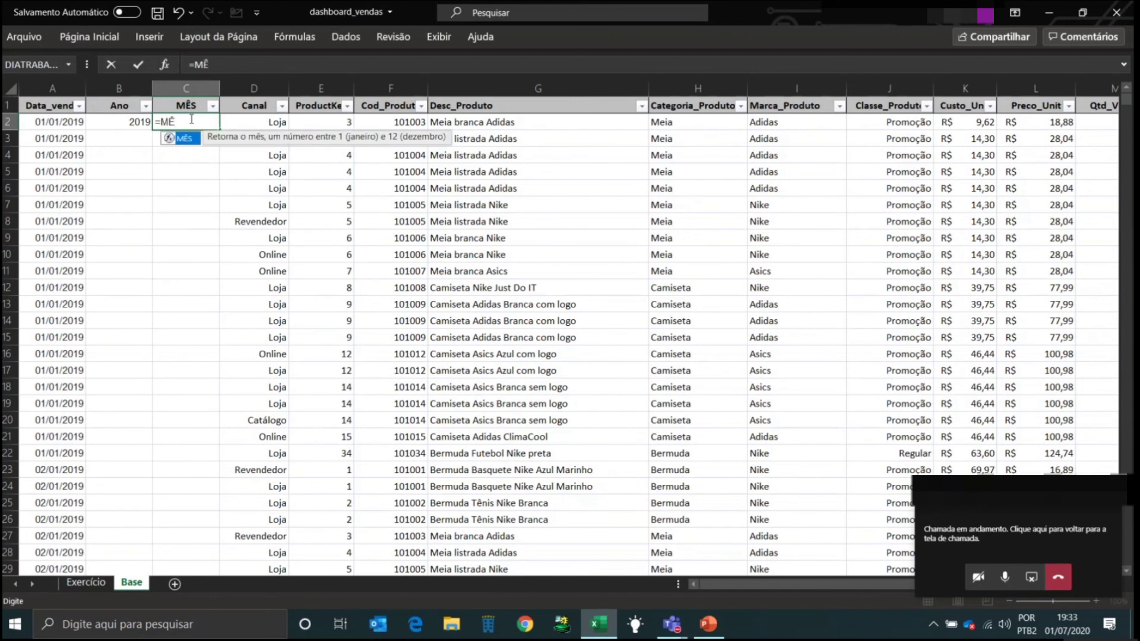
double_click(181, 139)
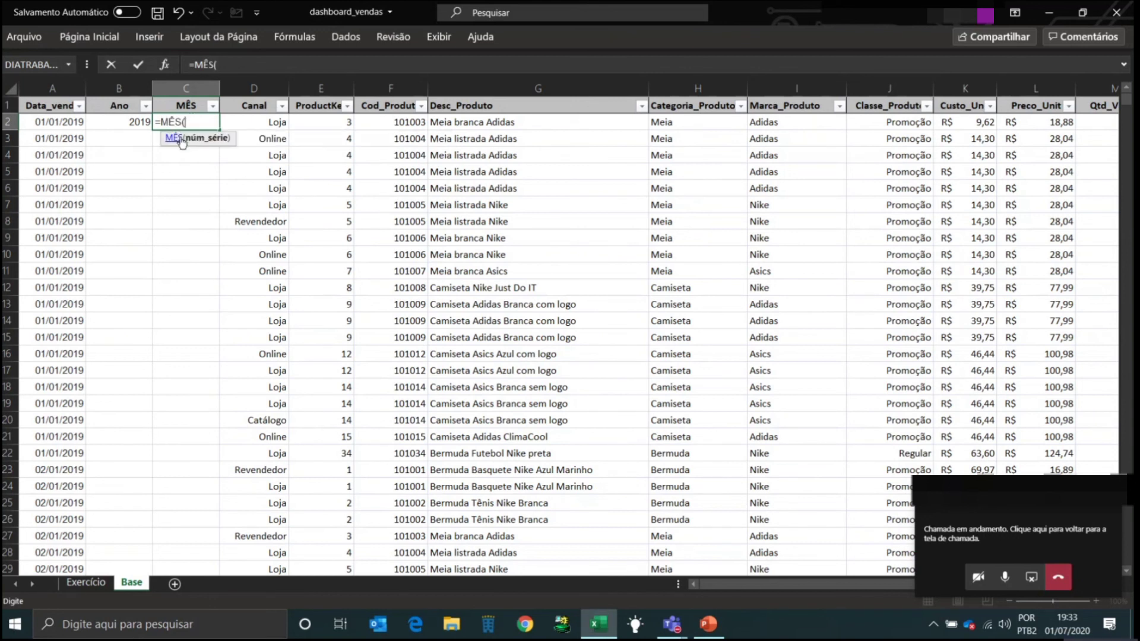
click(70, 122)
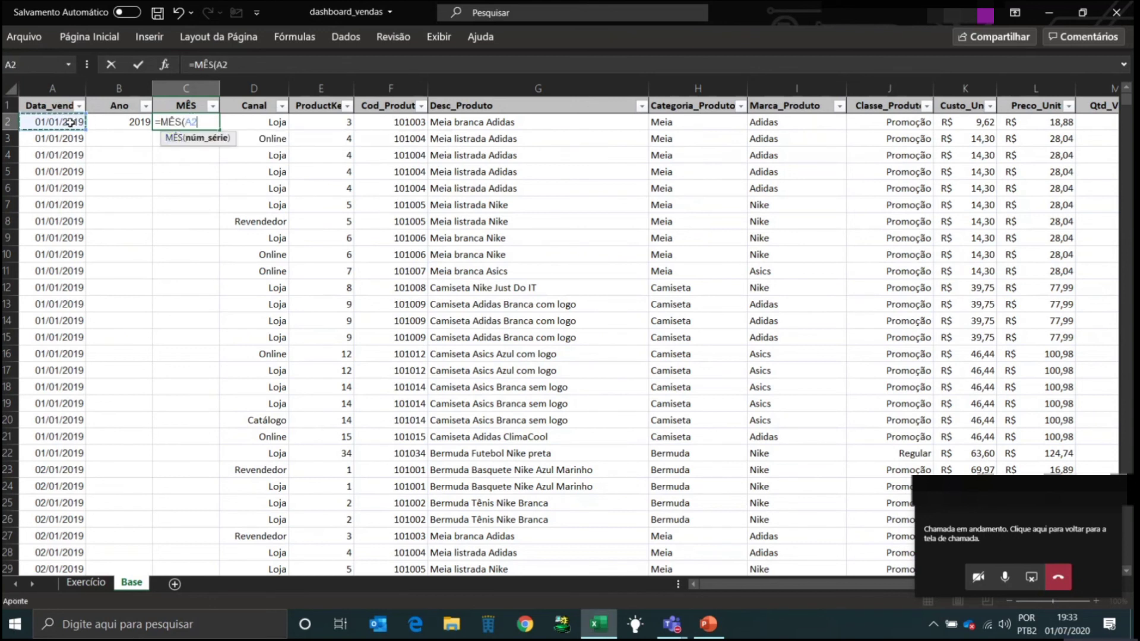
text())
key(Return)
key(Up)
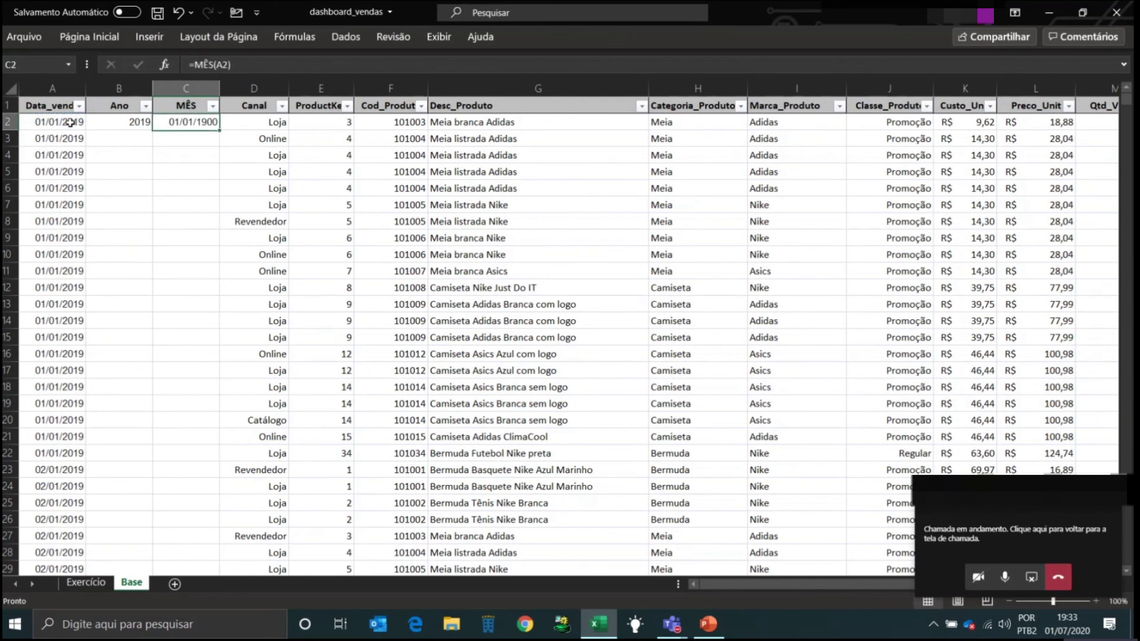
Format cell C2 in the MÊS column as Número with no decimal places.
click(89, 37)
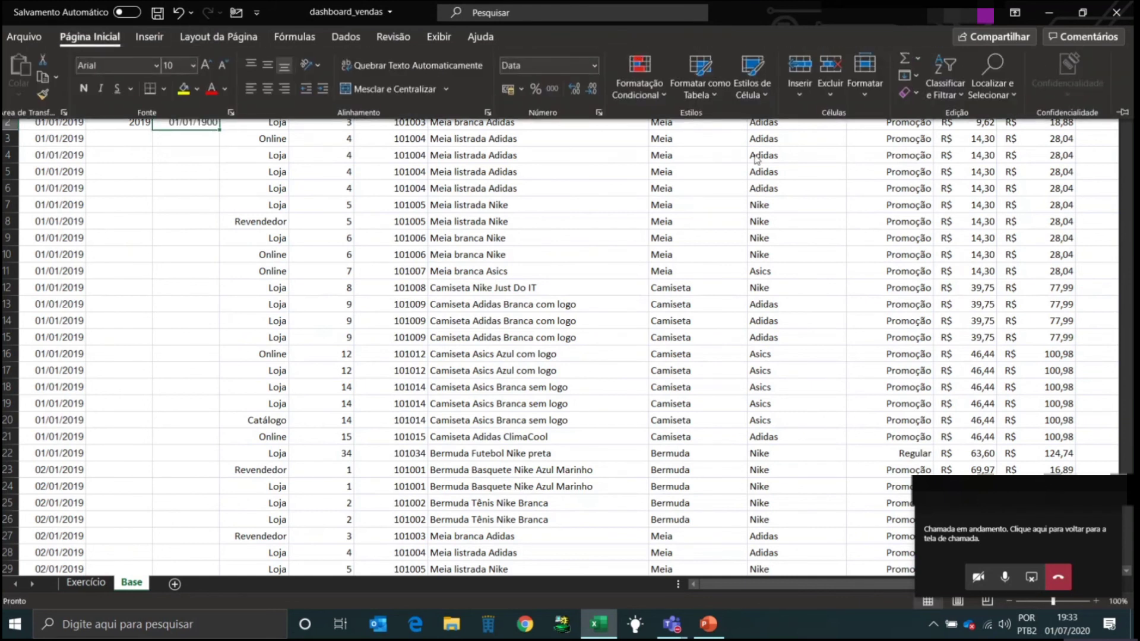
click(594, 65)
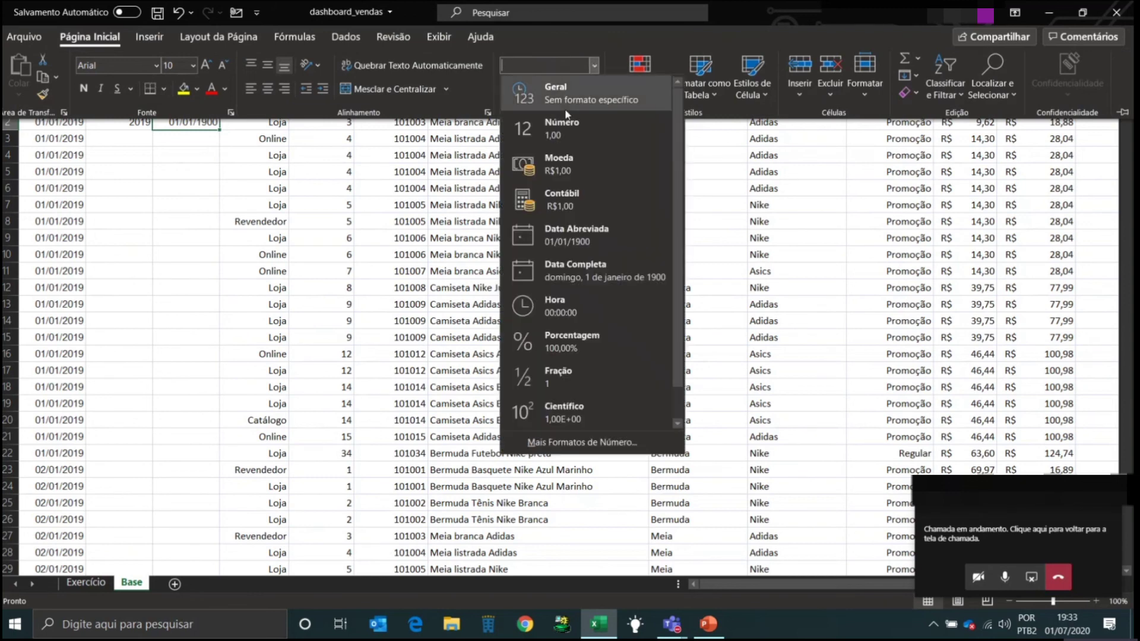
click(564, 128)
click(592, 91)
click(592, 90)
Fill the year and month formulas from B2:C2 down through all data rows of the Ano and MÊS columns.
click(130, 130)
click(129, 125)
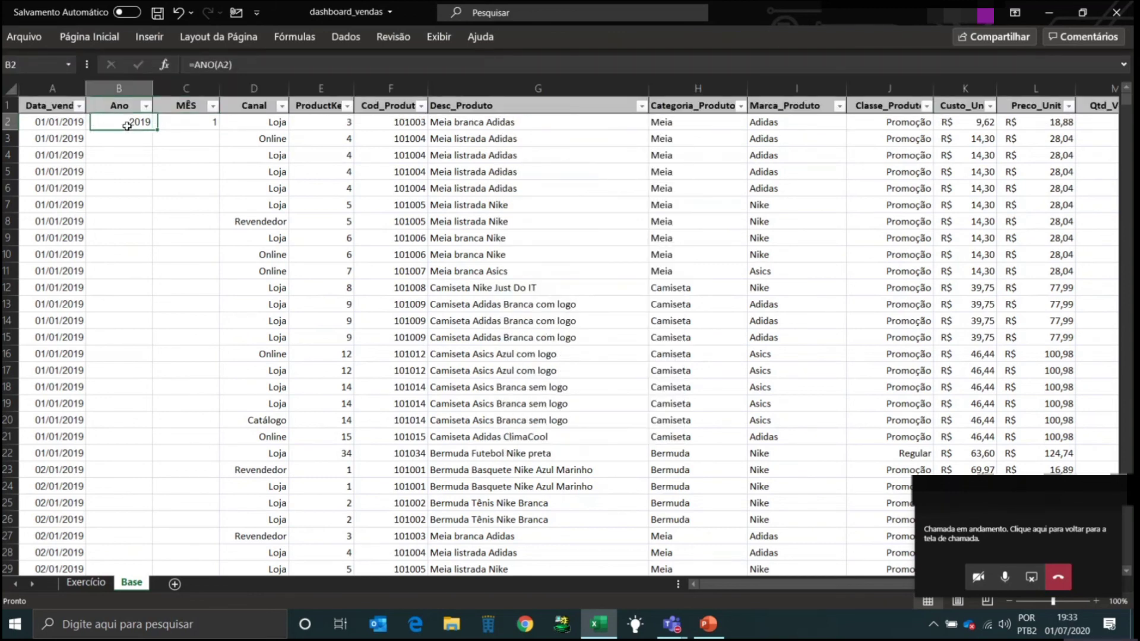
drag(129, 125, 191, 125)
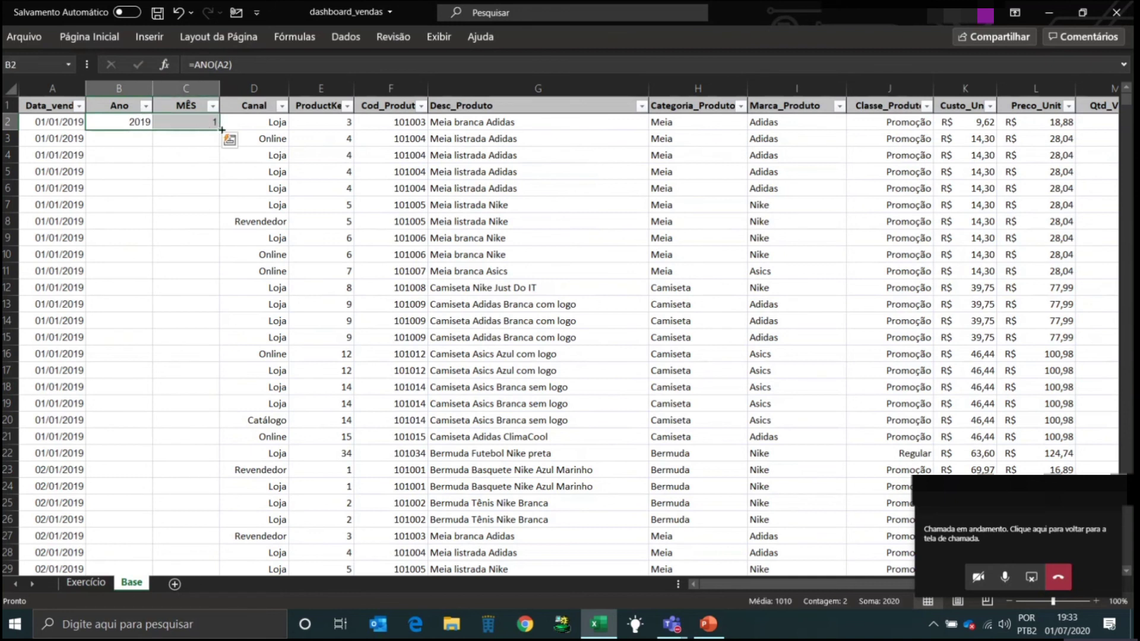
double_click(218, 129)
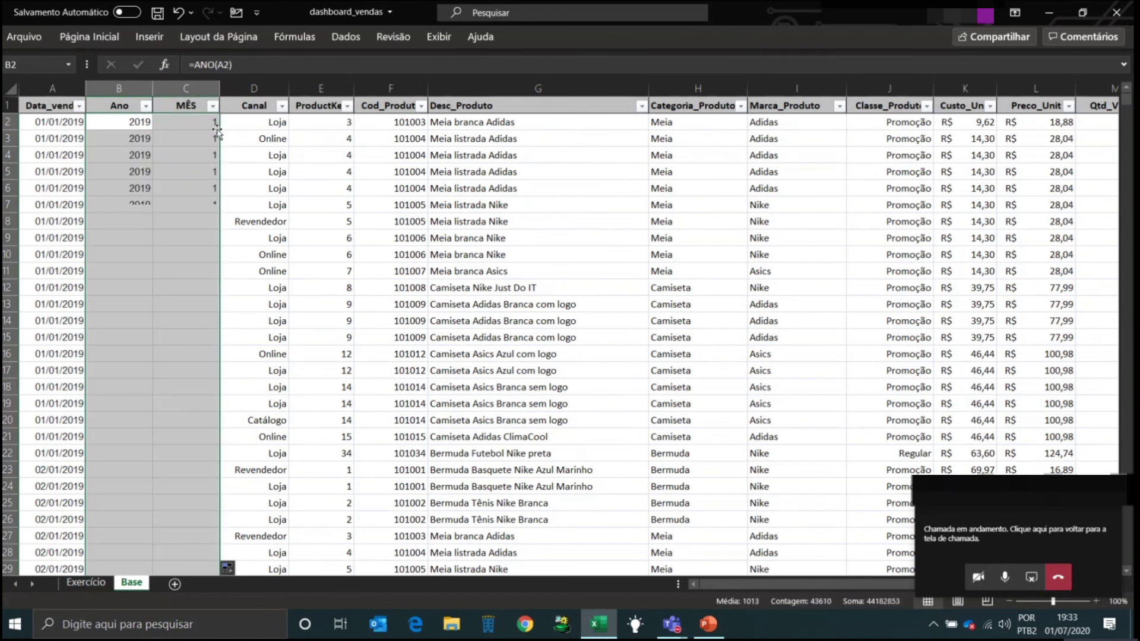
scroll(193, 298, down, 7)
scroll(194, 298, up, 7)
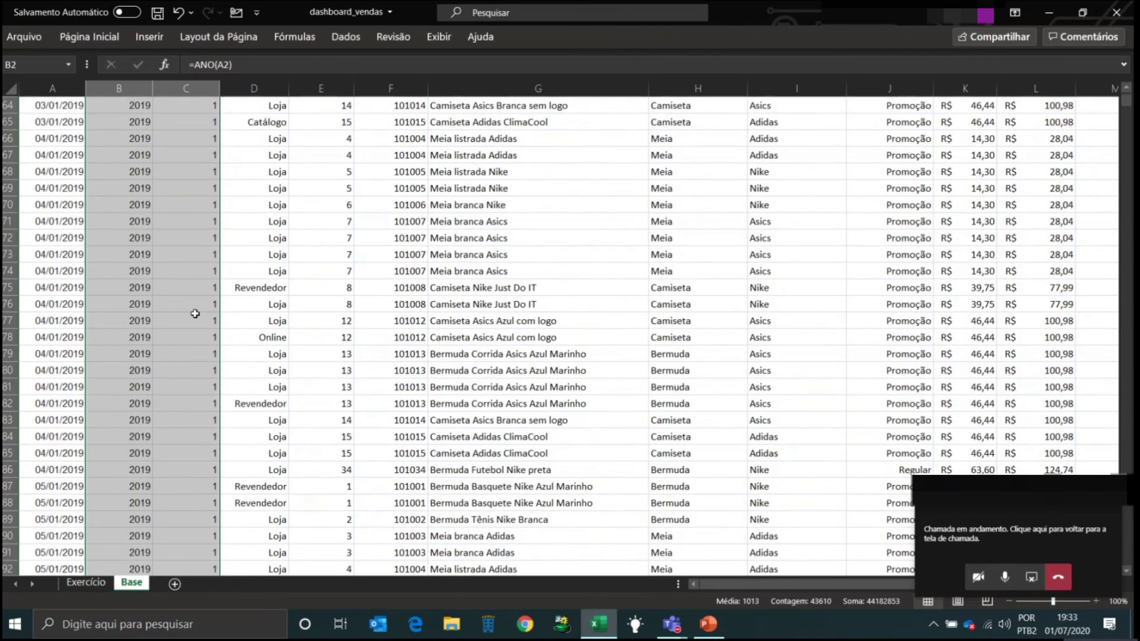
Check the distinct values in the MÊS and Ano filter lists without applying any filter.
click(201, 166)
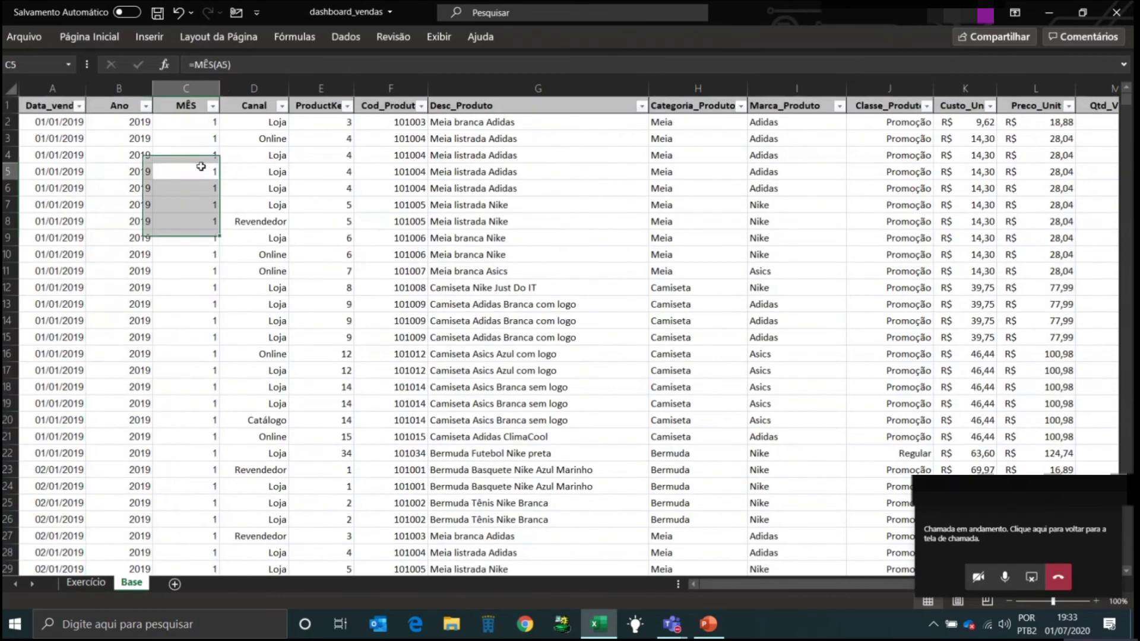
click(212, 105)
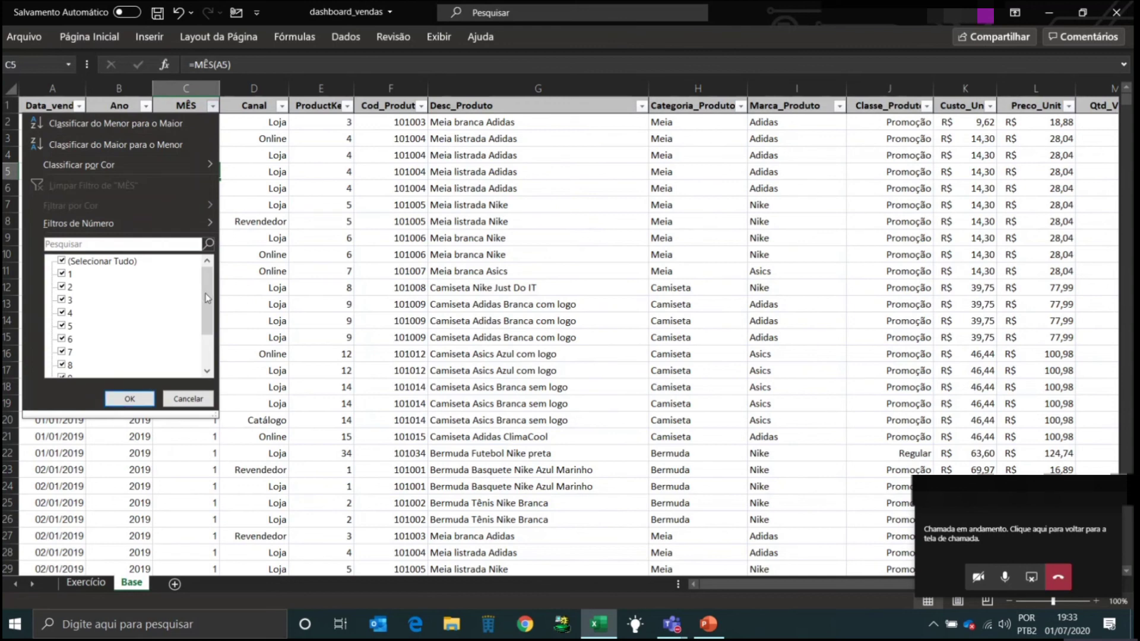
scroll(207, 297, down, 3)
click(192, 399)
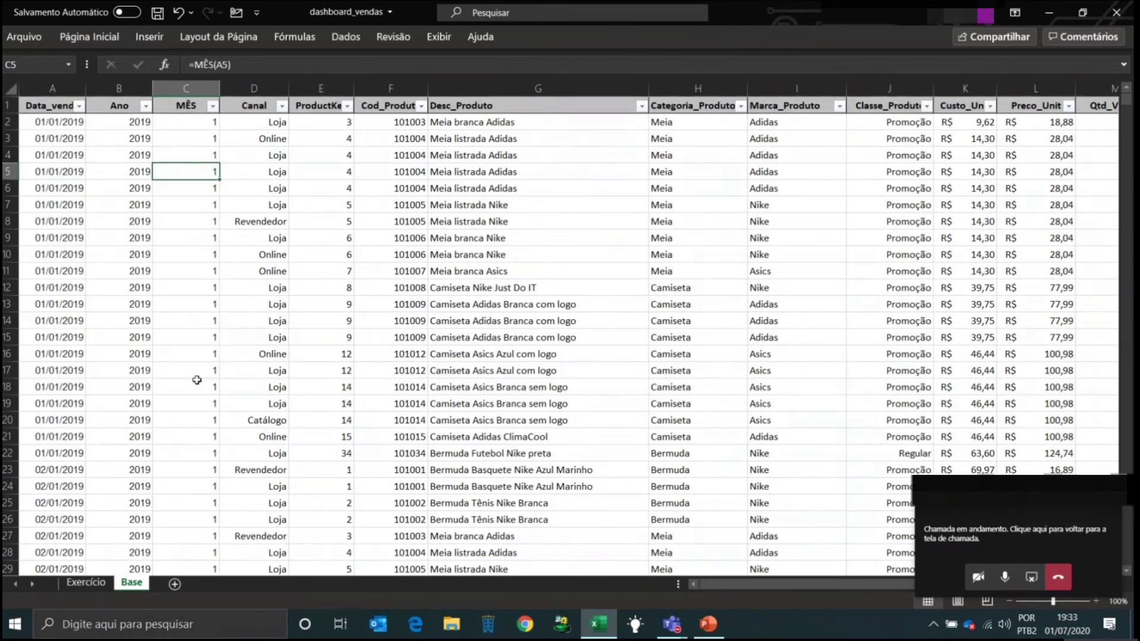
click(189, 254)
click(144, 105)
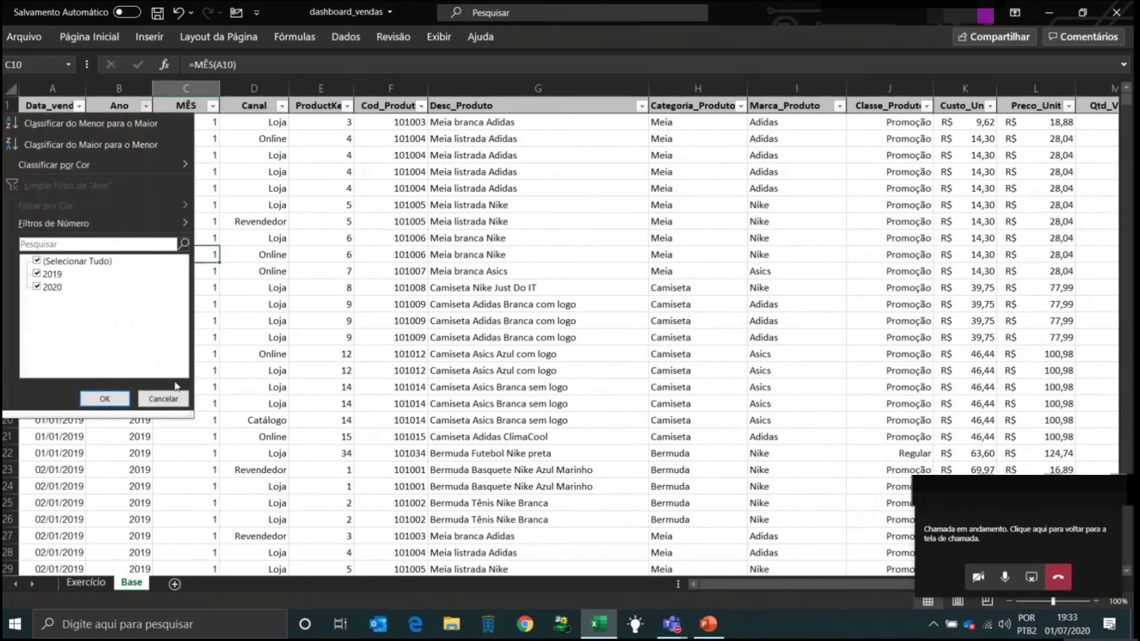
click(163, 399)
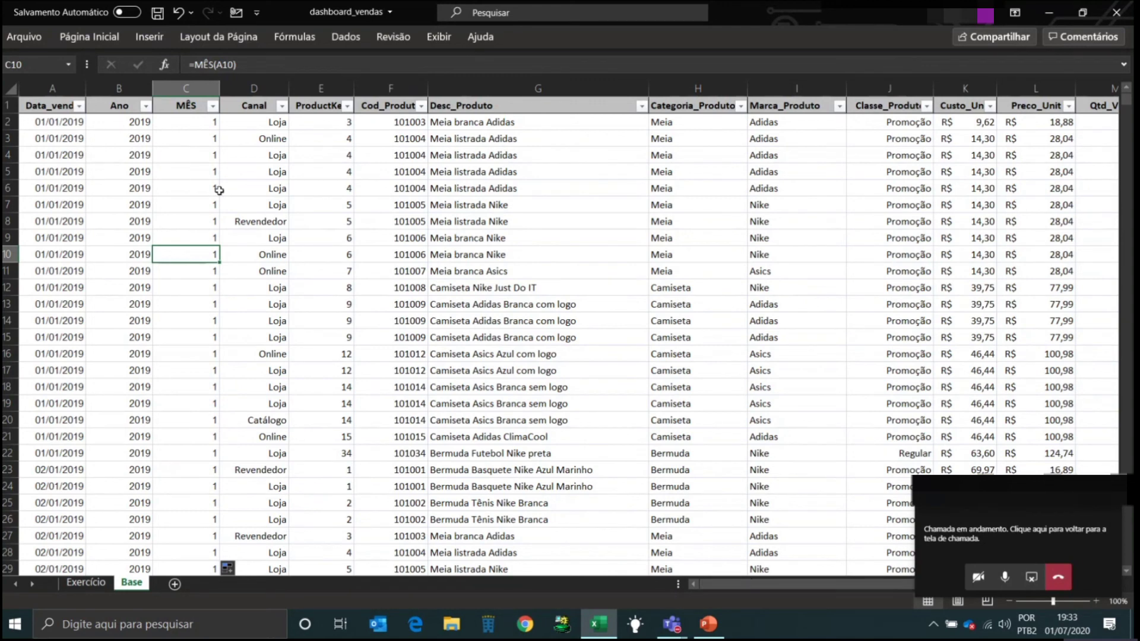
Review the custo TOTAL, Venda TOTAL and Lucro Bruto columns, return to the first columns, and end the ongoing Teams call.
drag(766, 587, 909, 587)
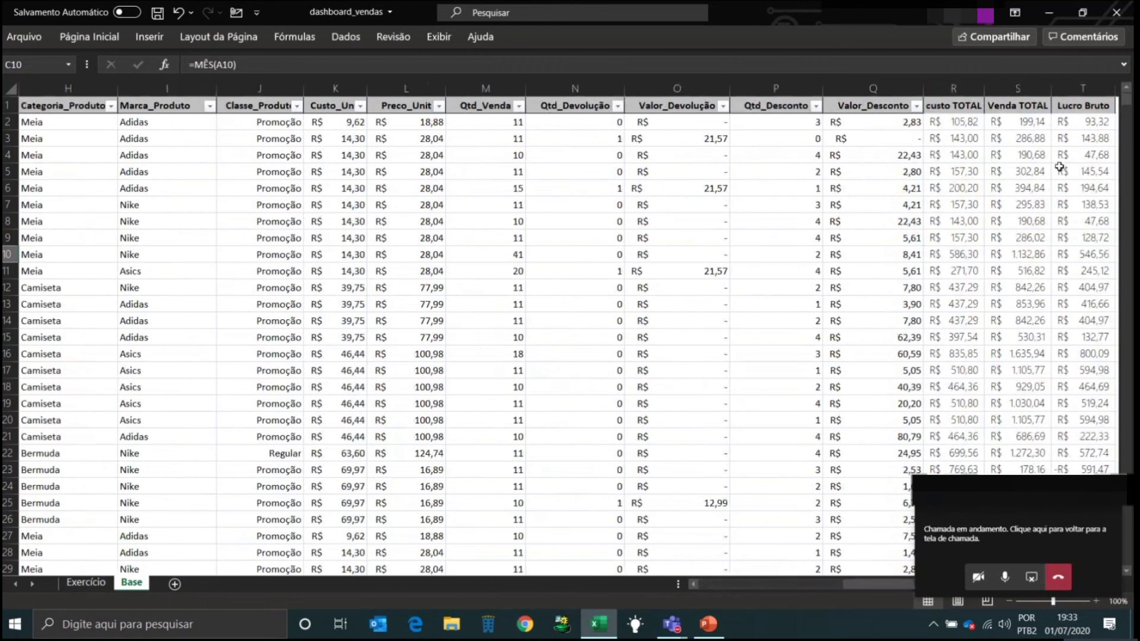
drag(878, 584, 579, 549)
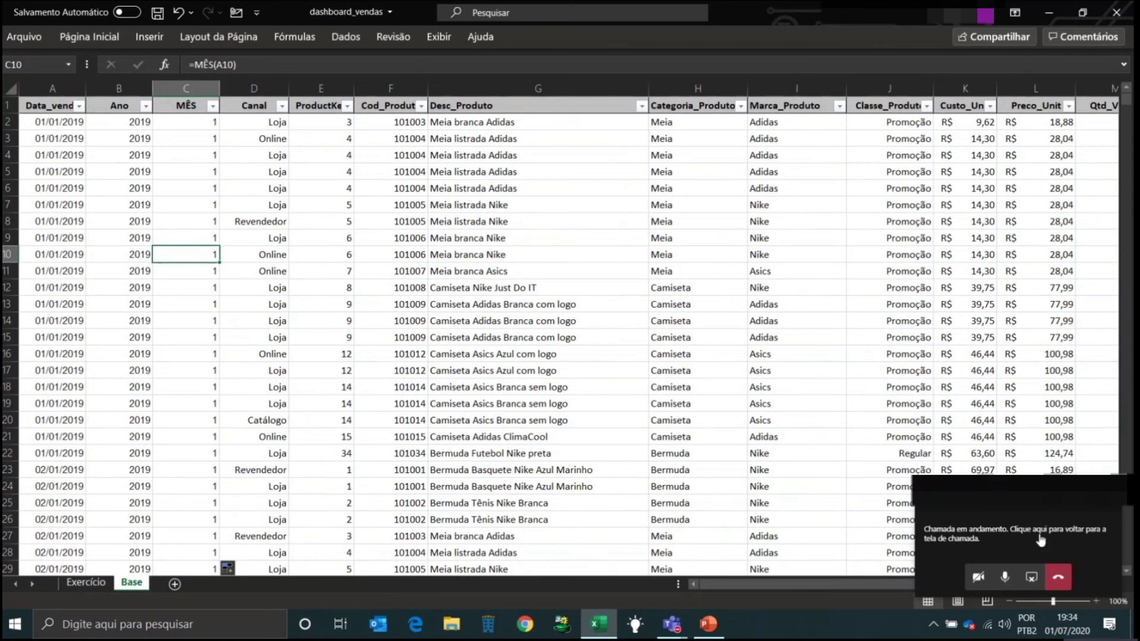
click(1060, 580)
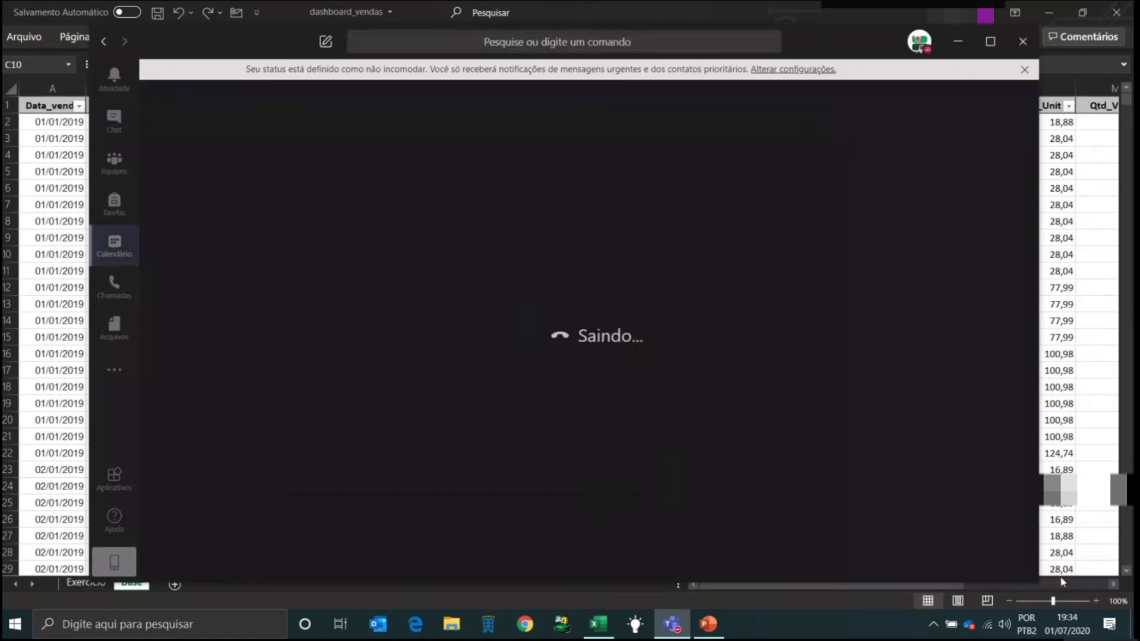